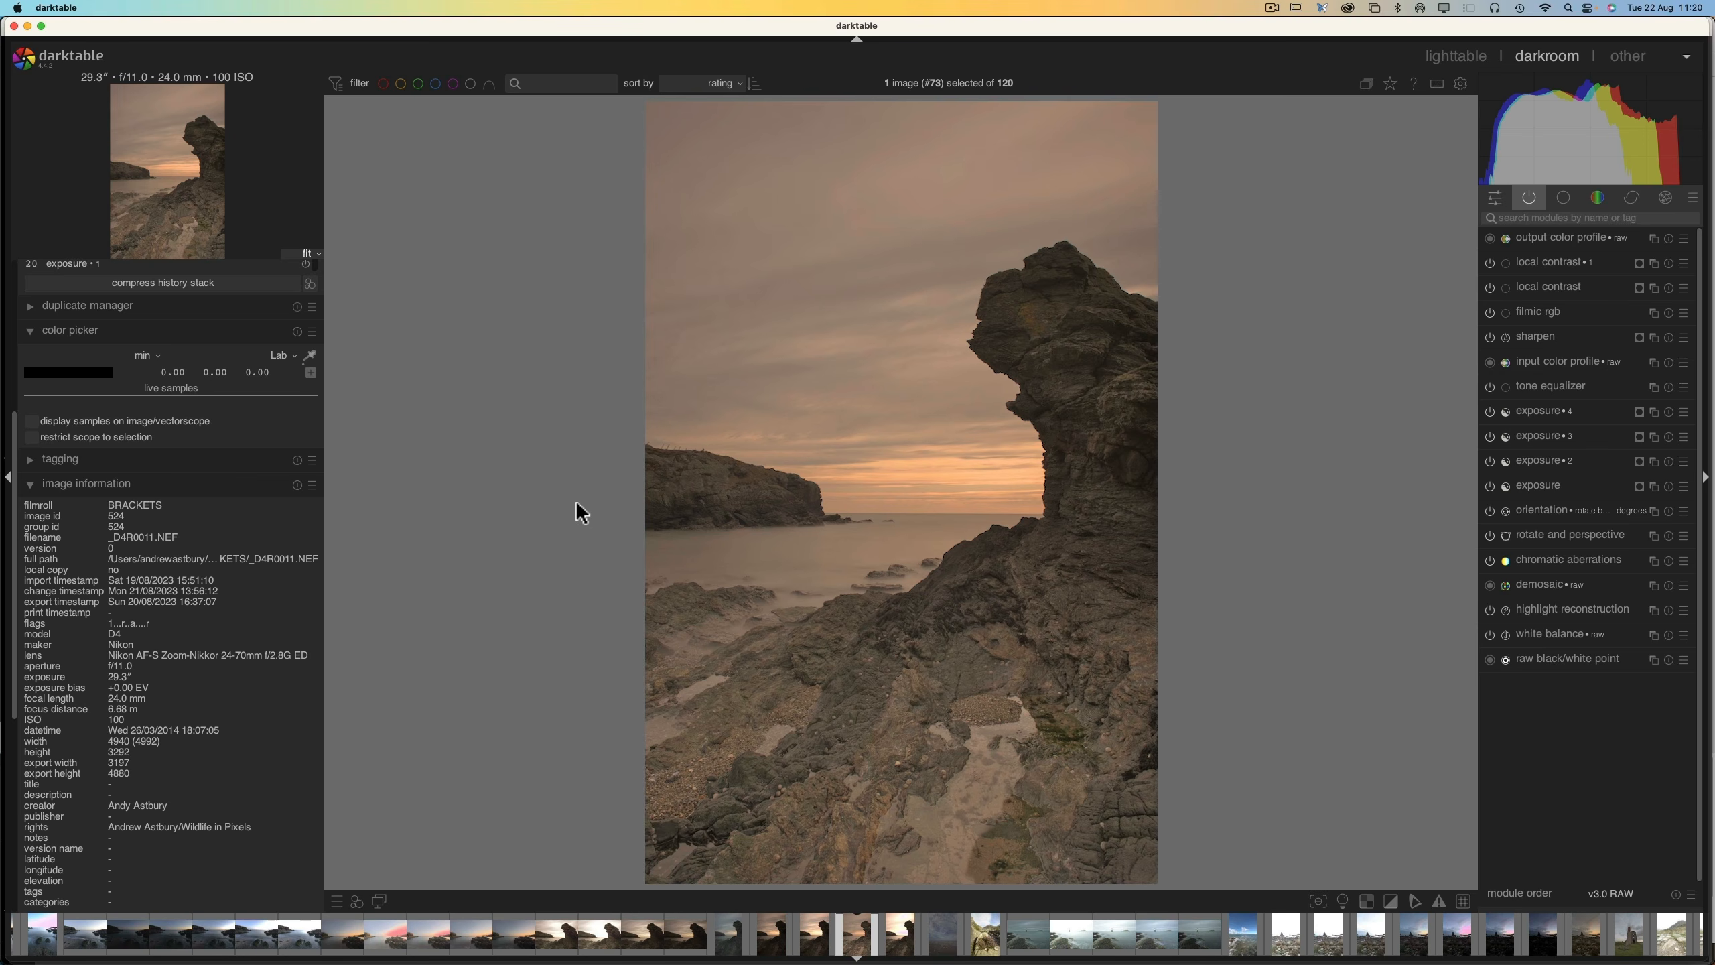
- Switch to RawTherapee and send the seal photo WIP00022617.NEF to the external editor Photoshop
mouse_move(609, 960)
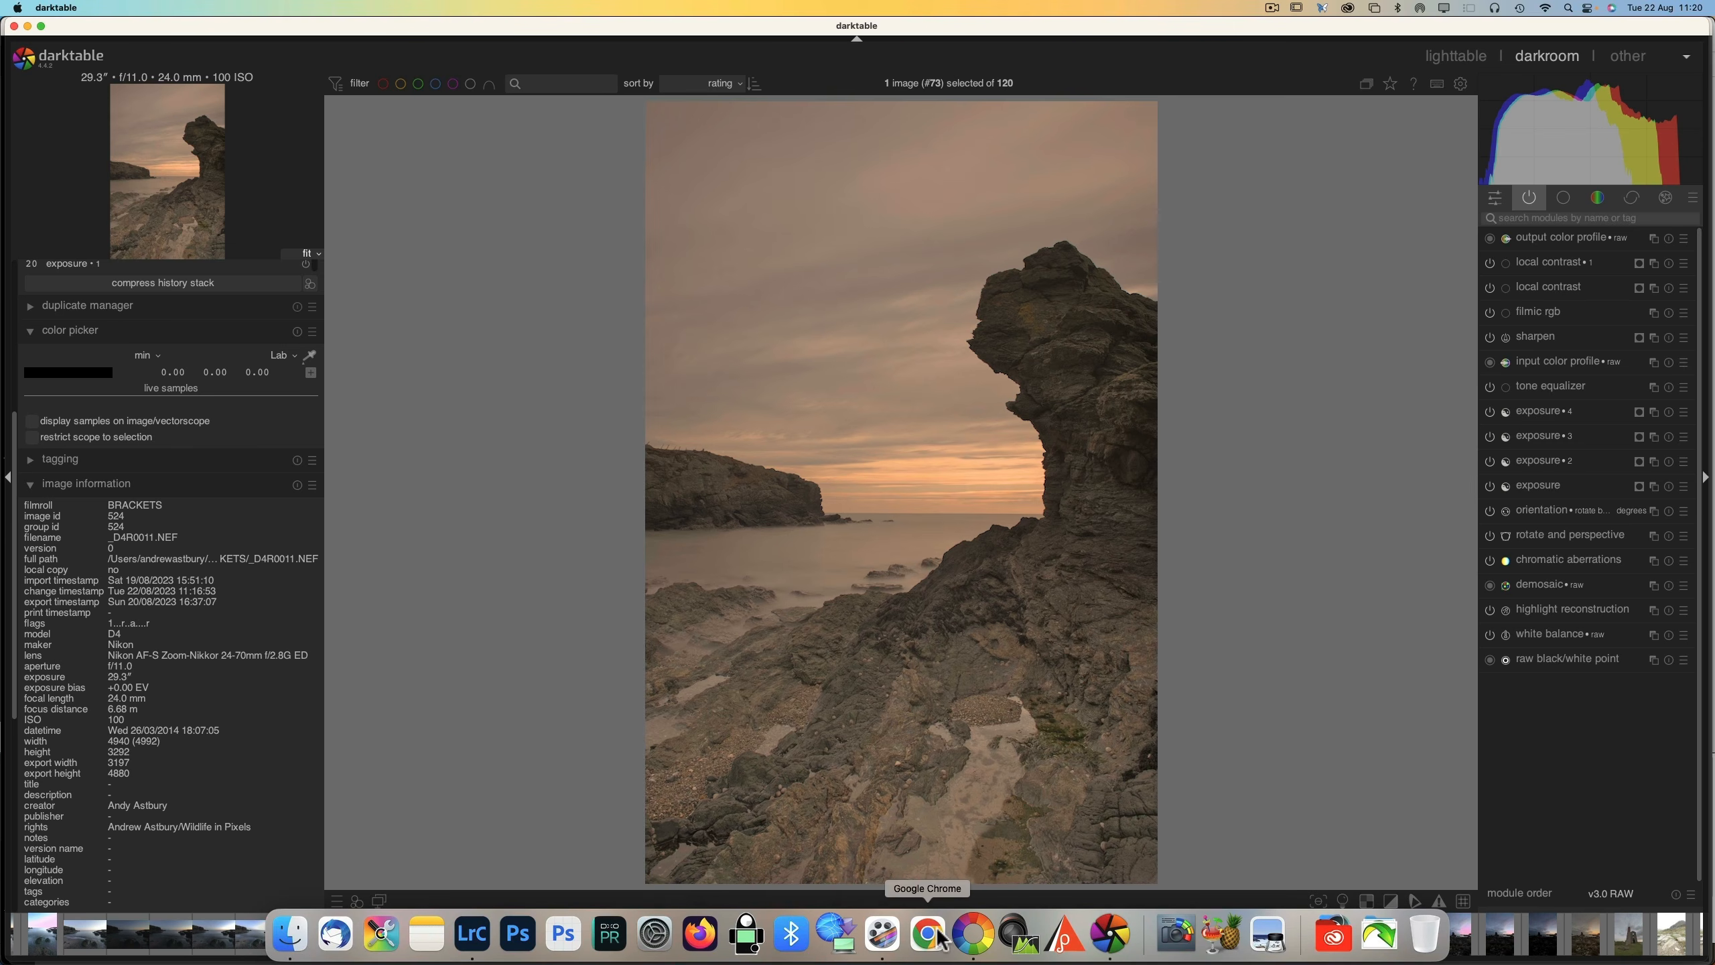
click(985, 941)
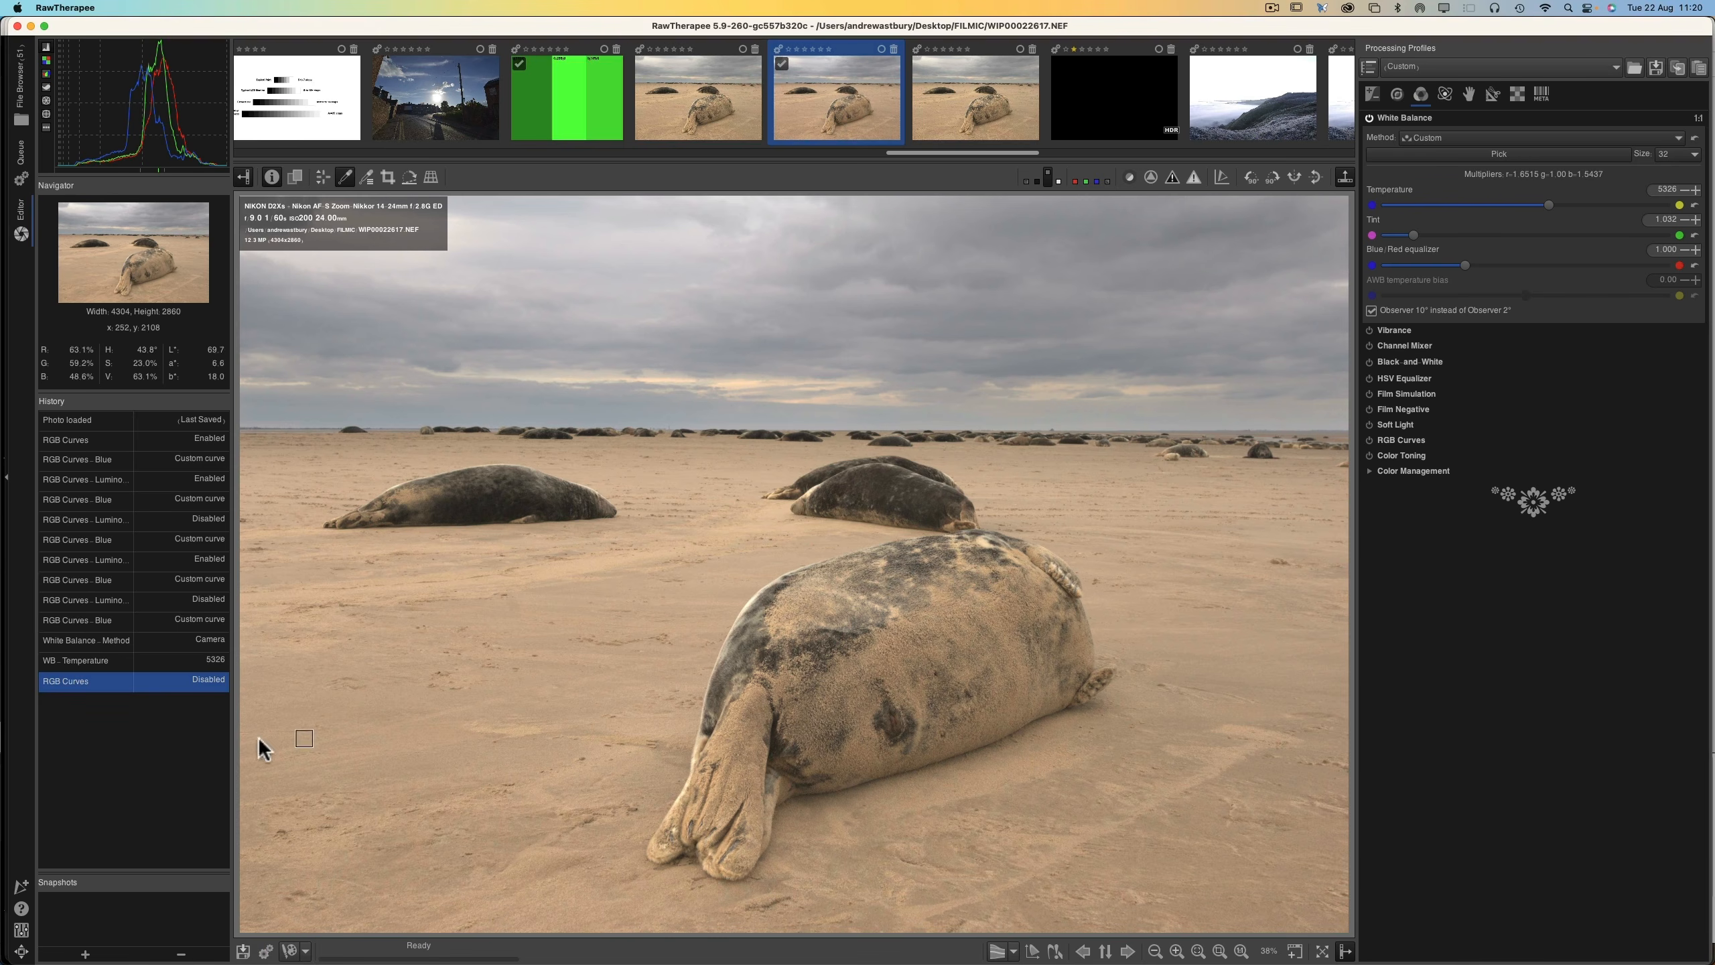
click(20, 930)
click(305, 951)
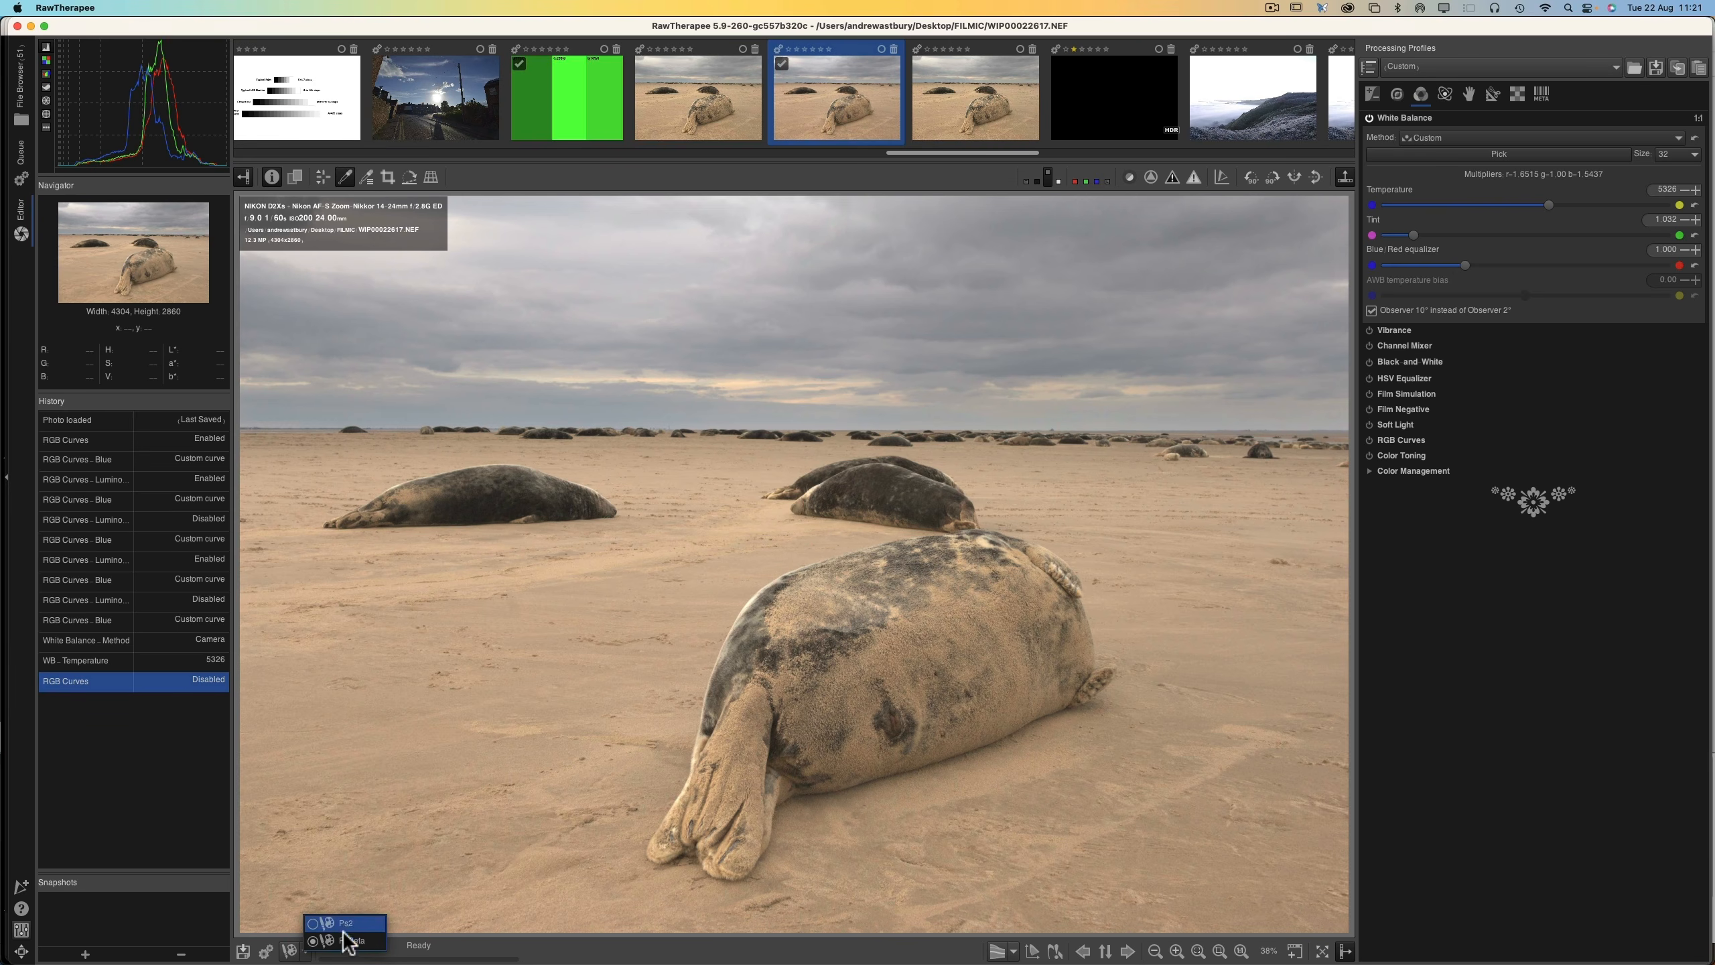
click(290, 952)
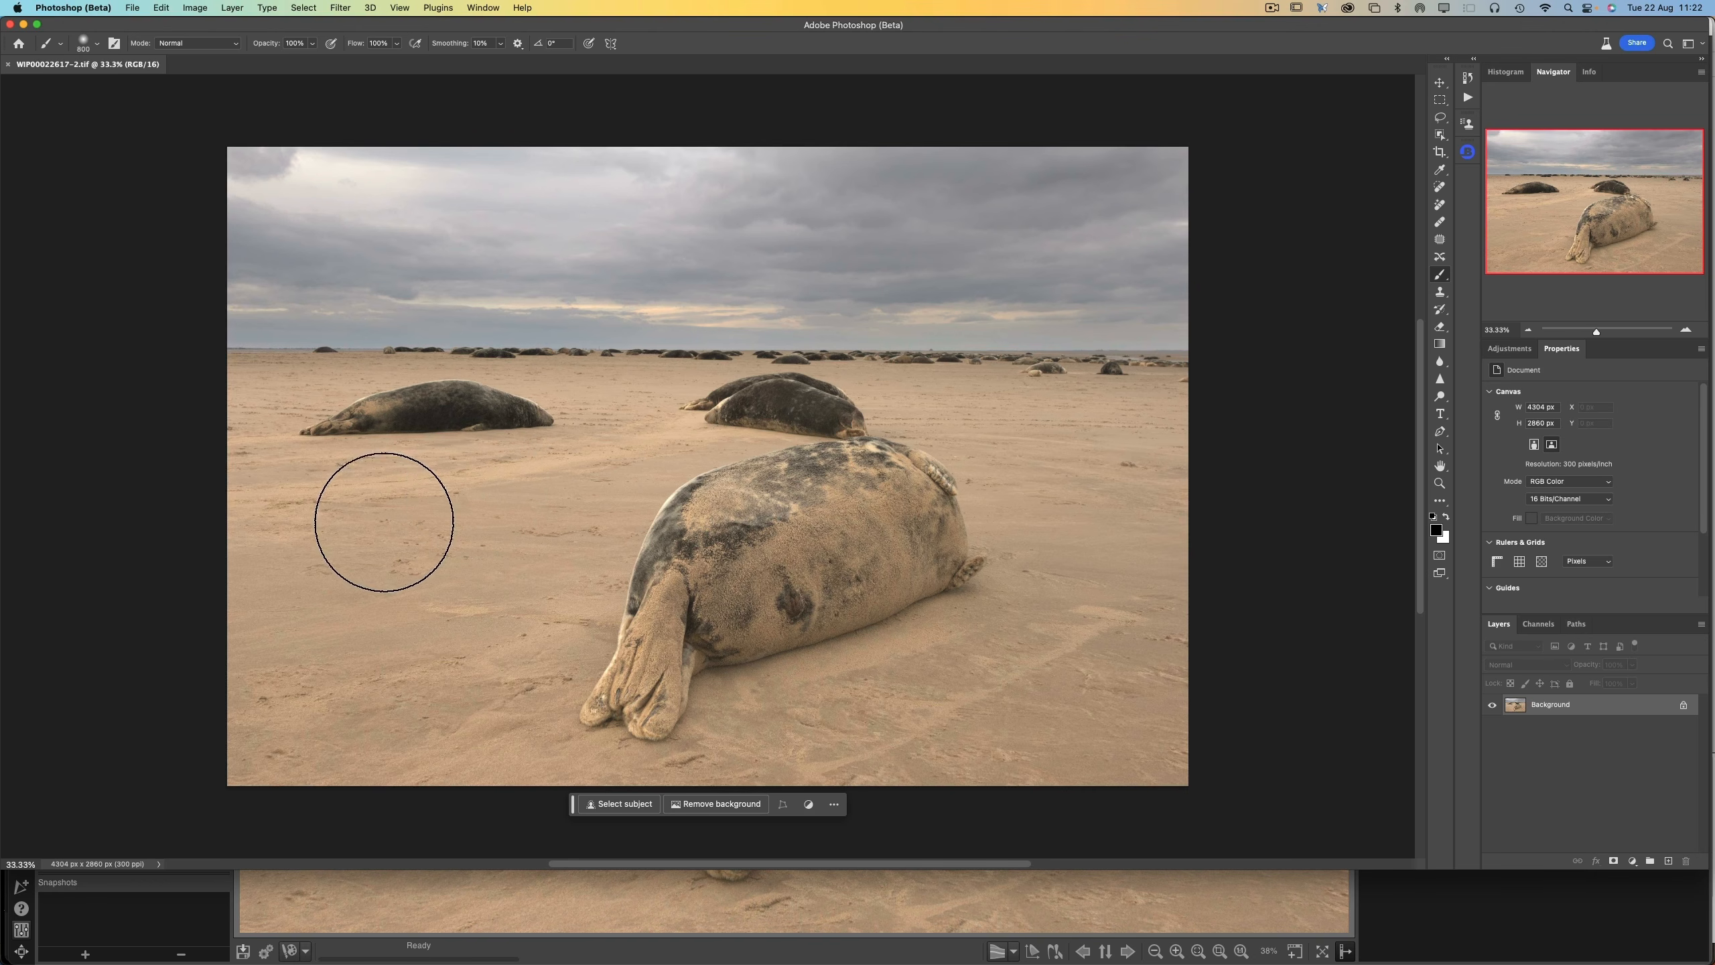
- Show the document profile in the Photoshop status readout and quit Photoshop
click(159, 863)
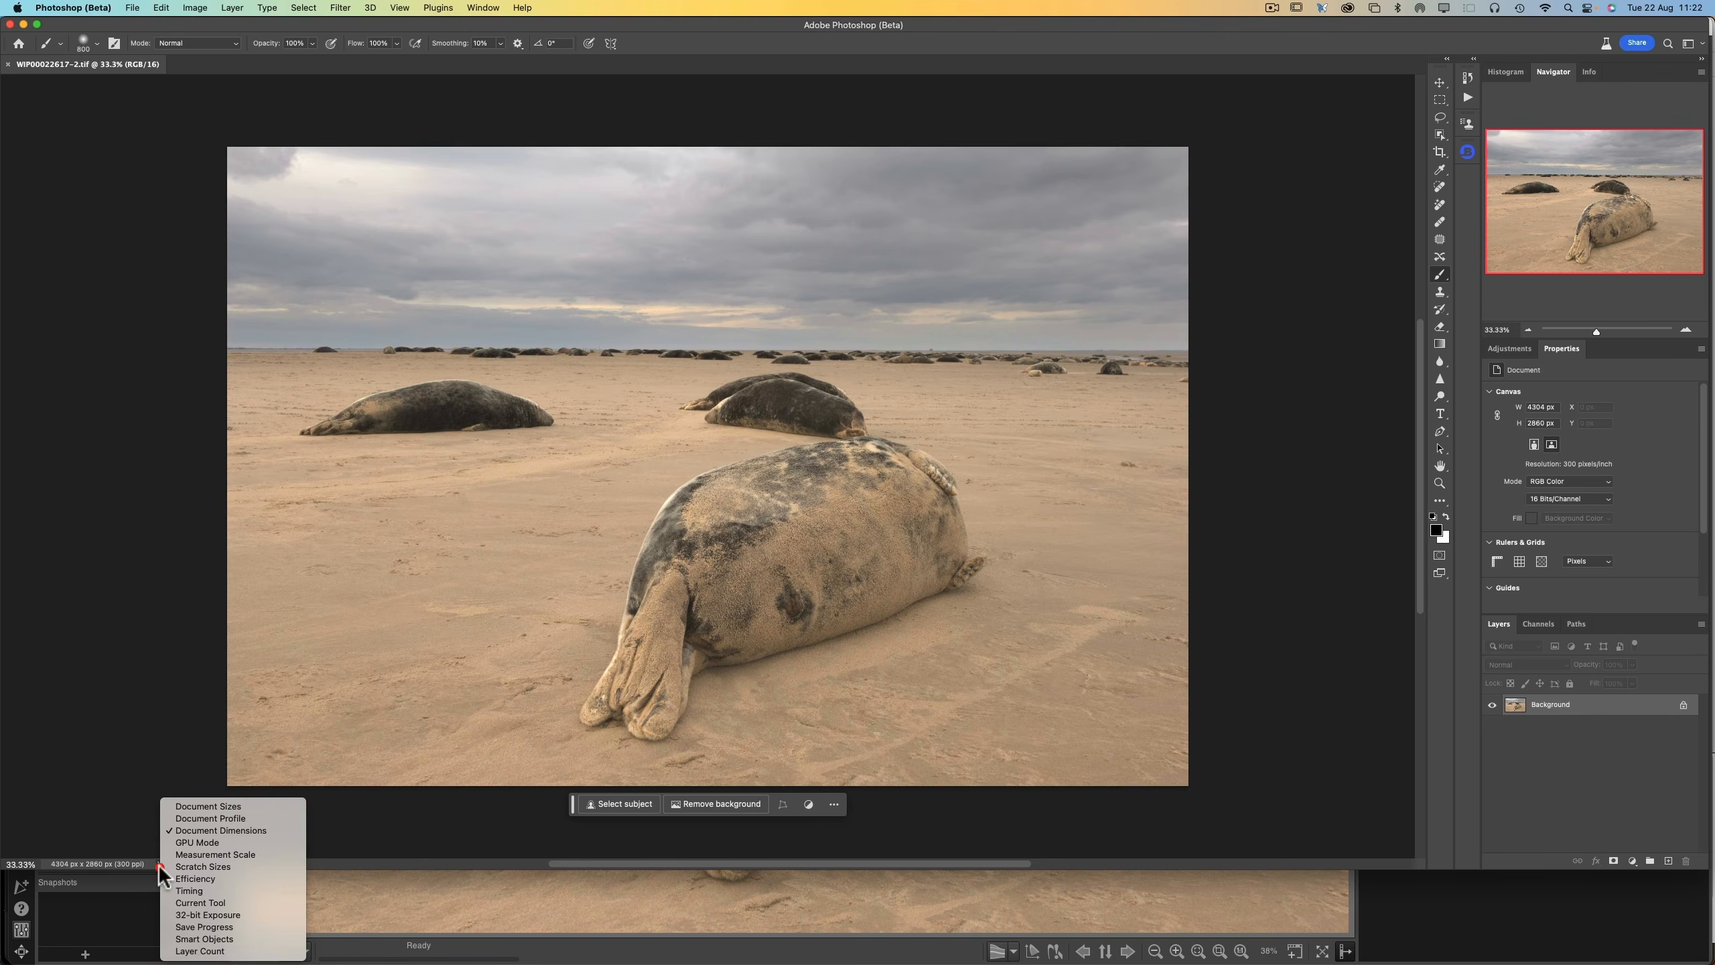
click(226, 817)
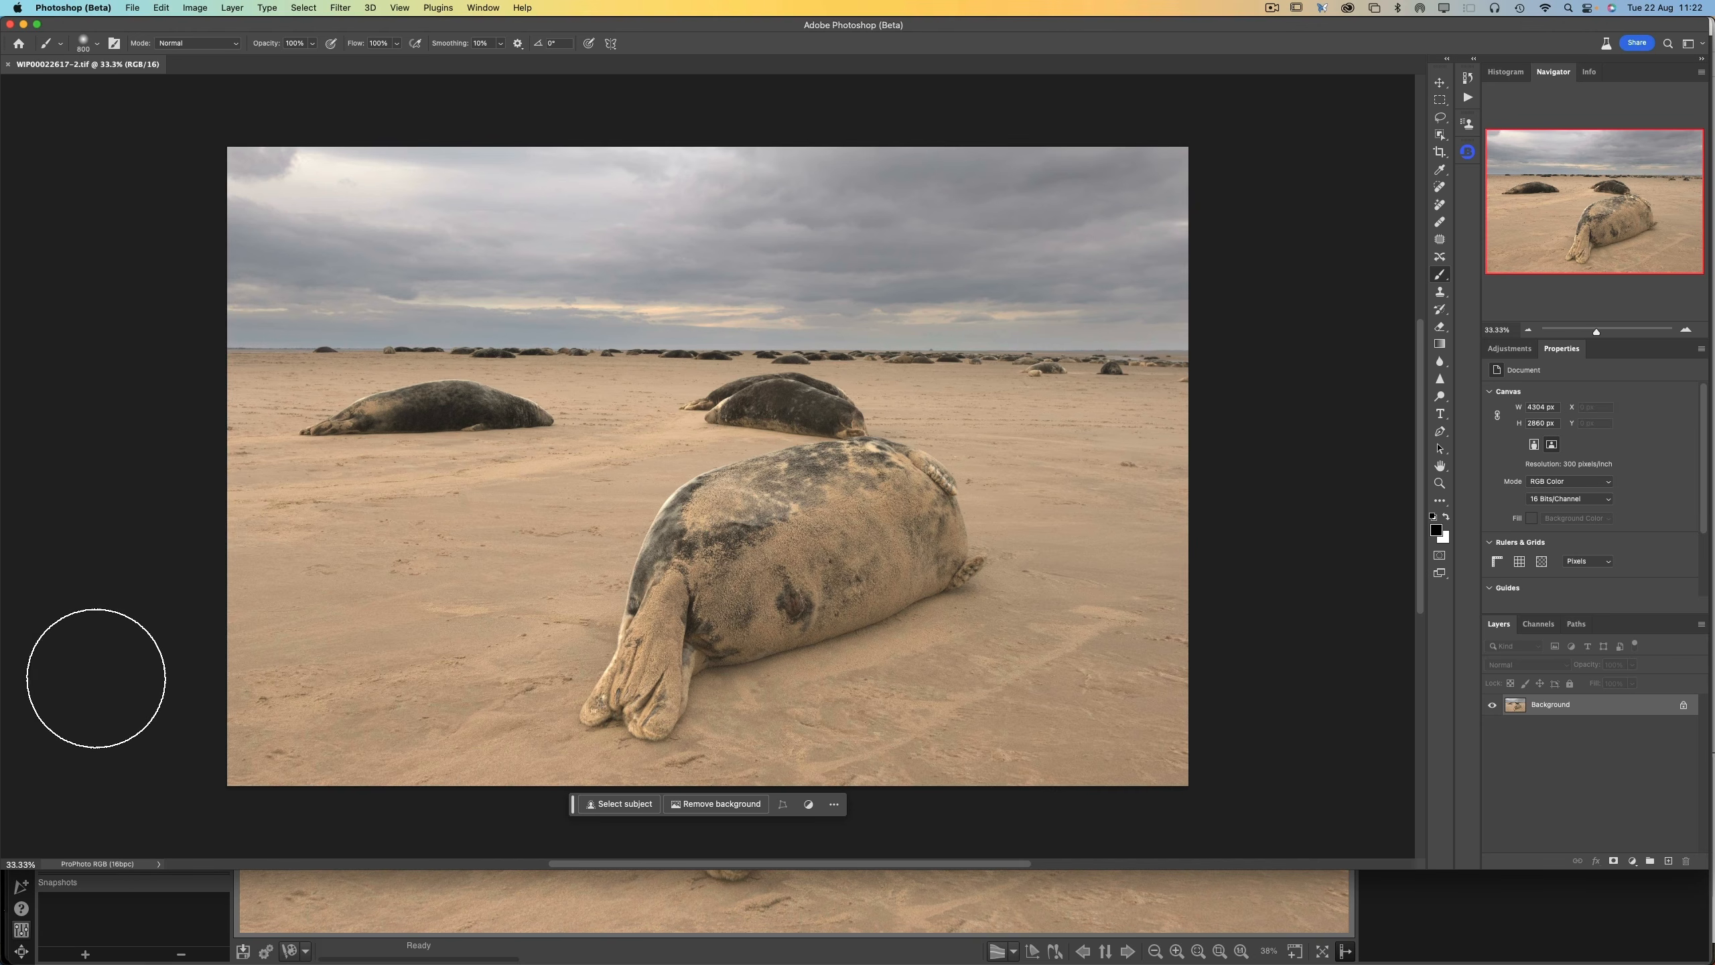
click(73, 8)
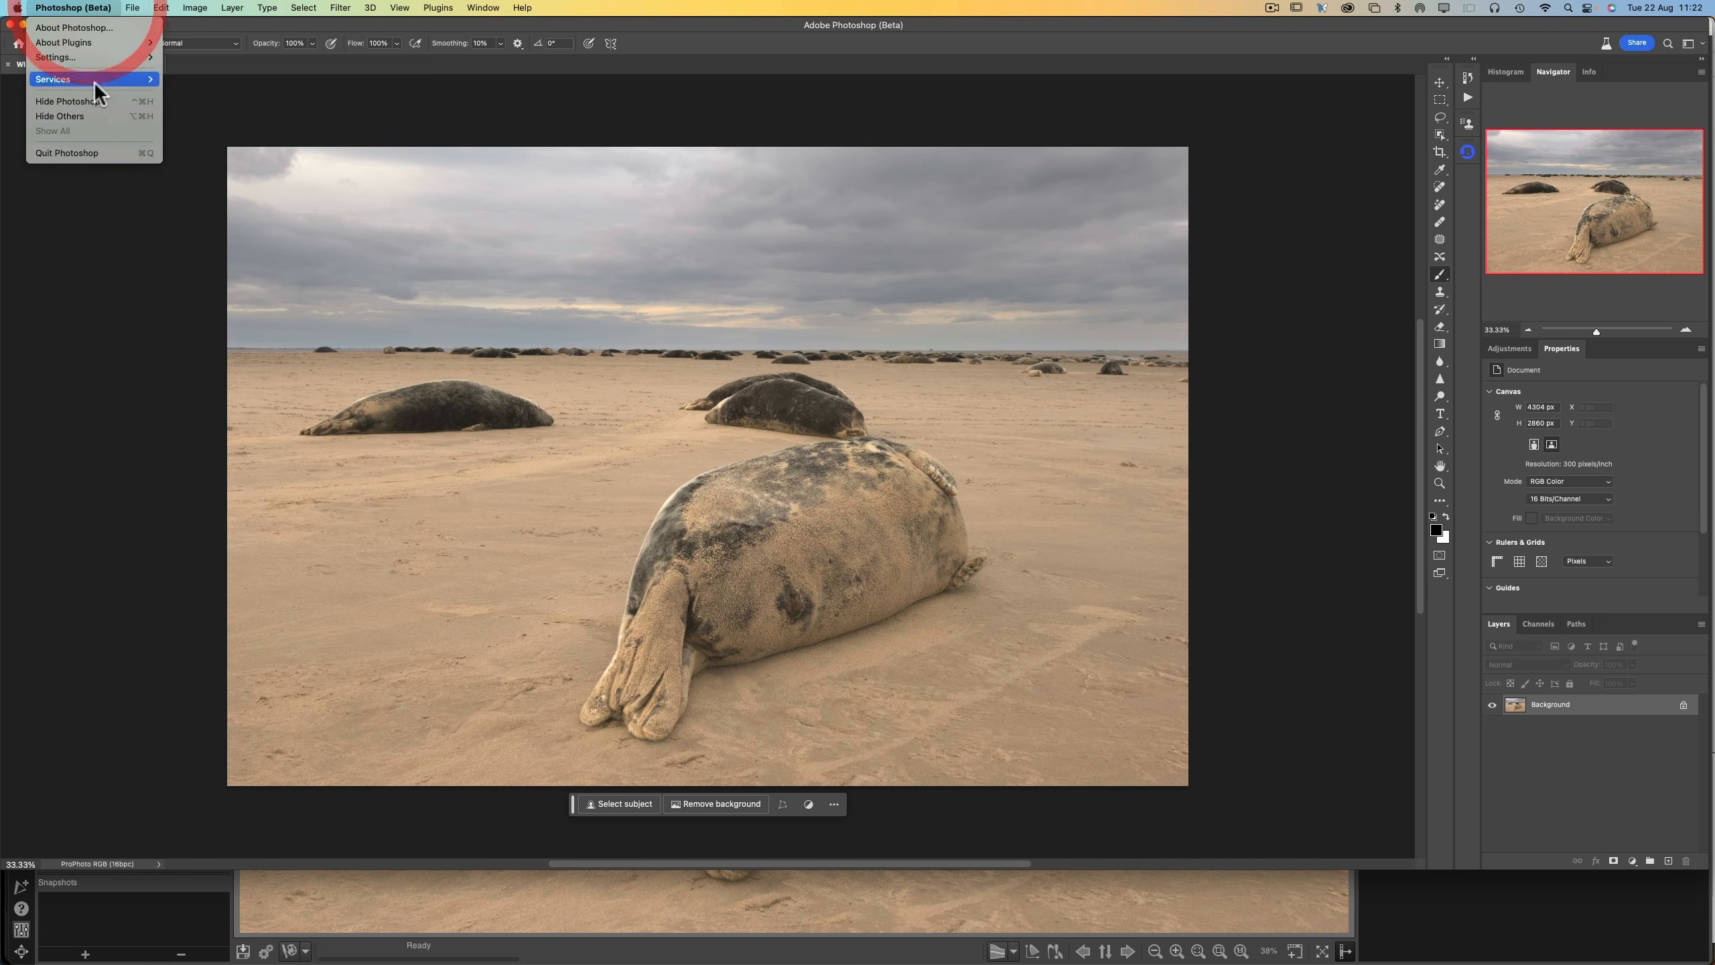
click(92, 155)
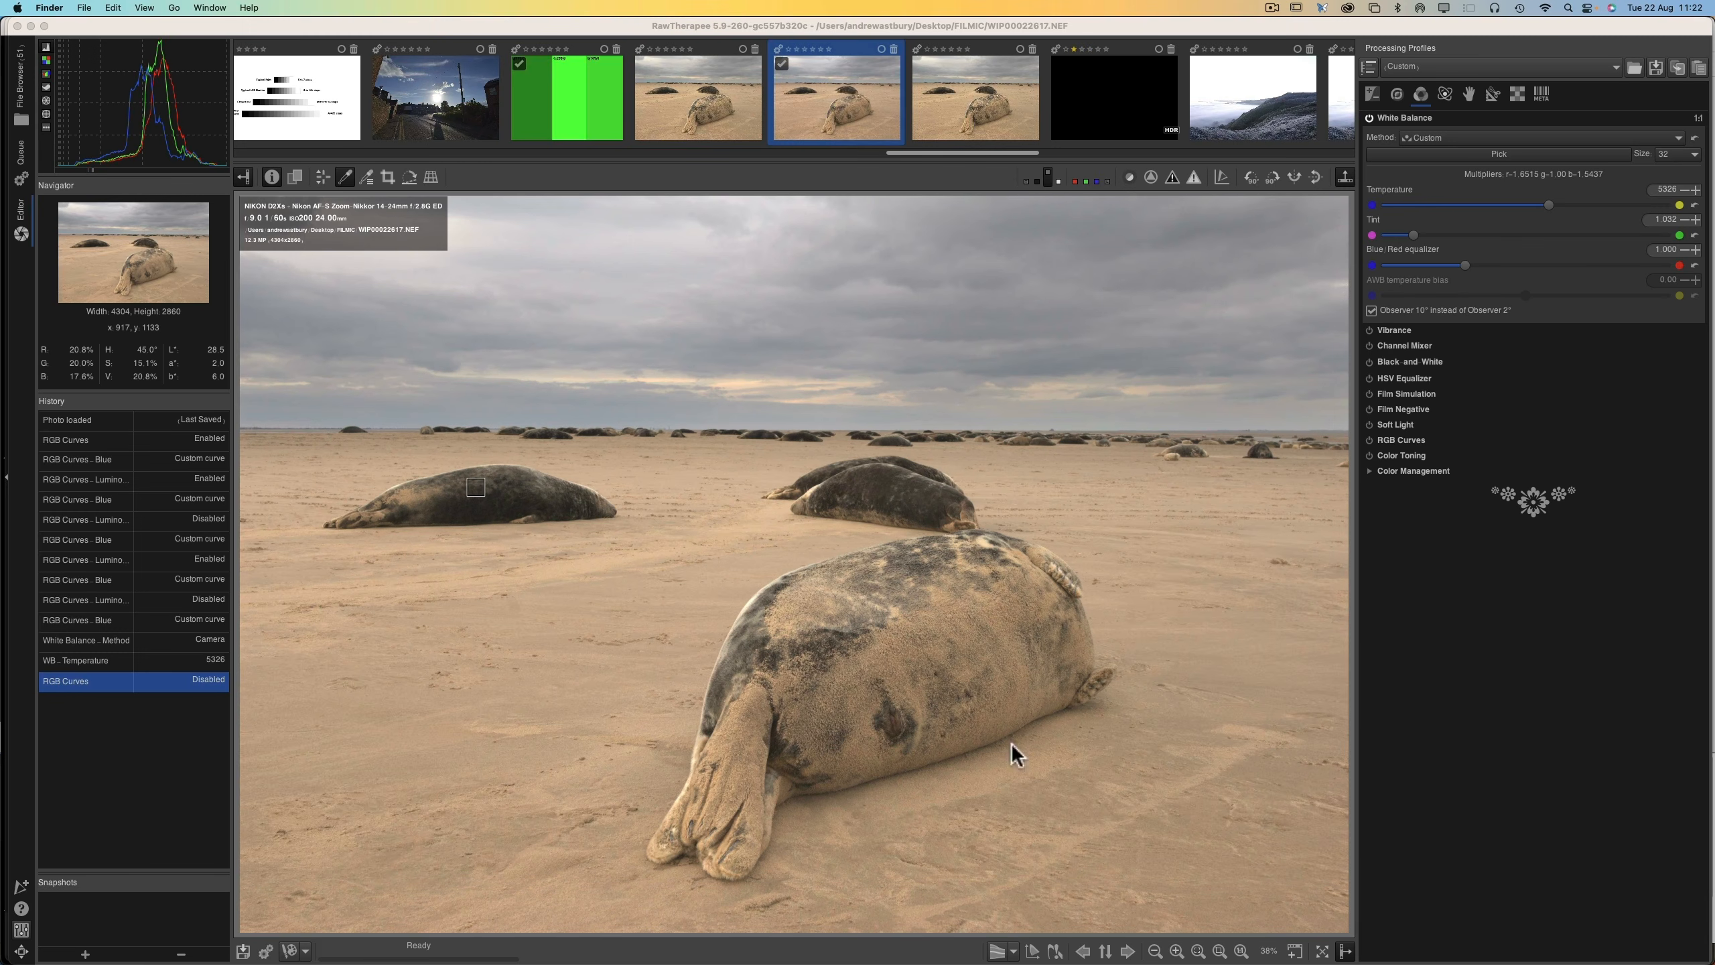
- Return to darktable and go on to the Lightroom Classic library
mouse_move(1046, 960)
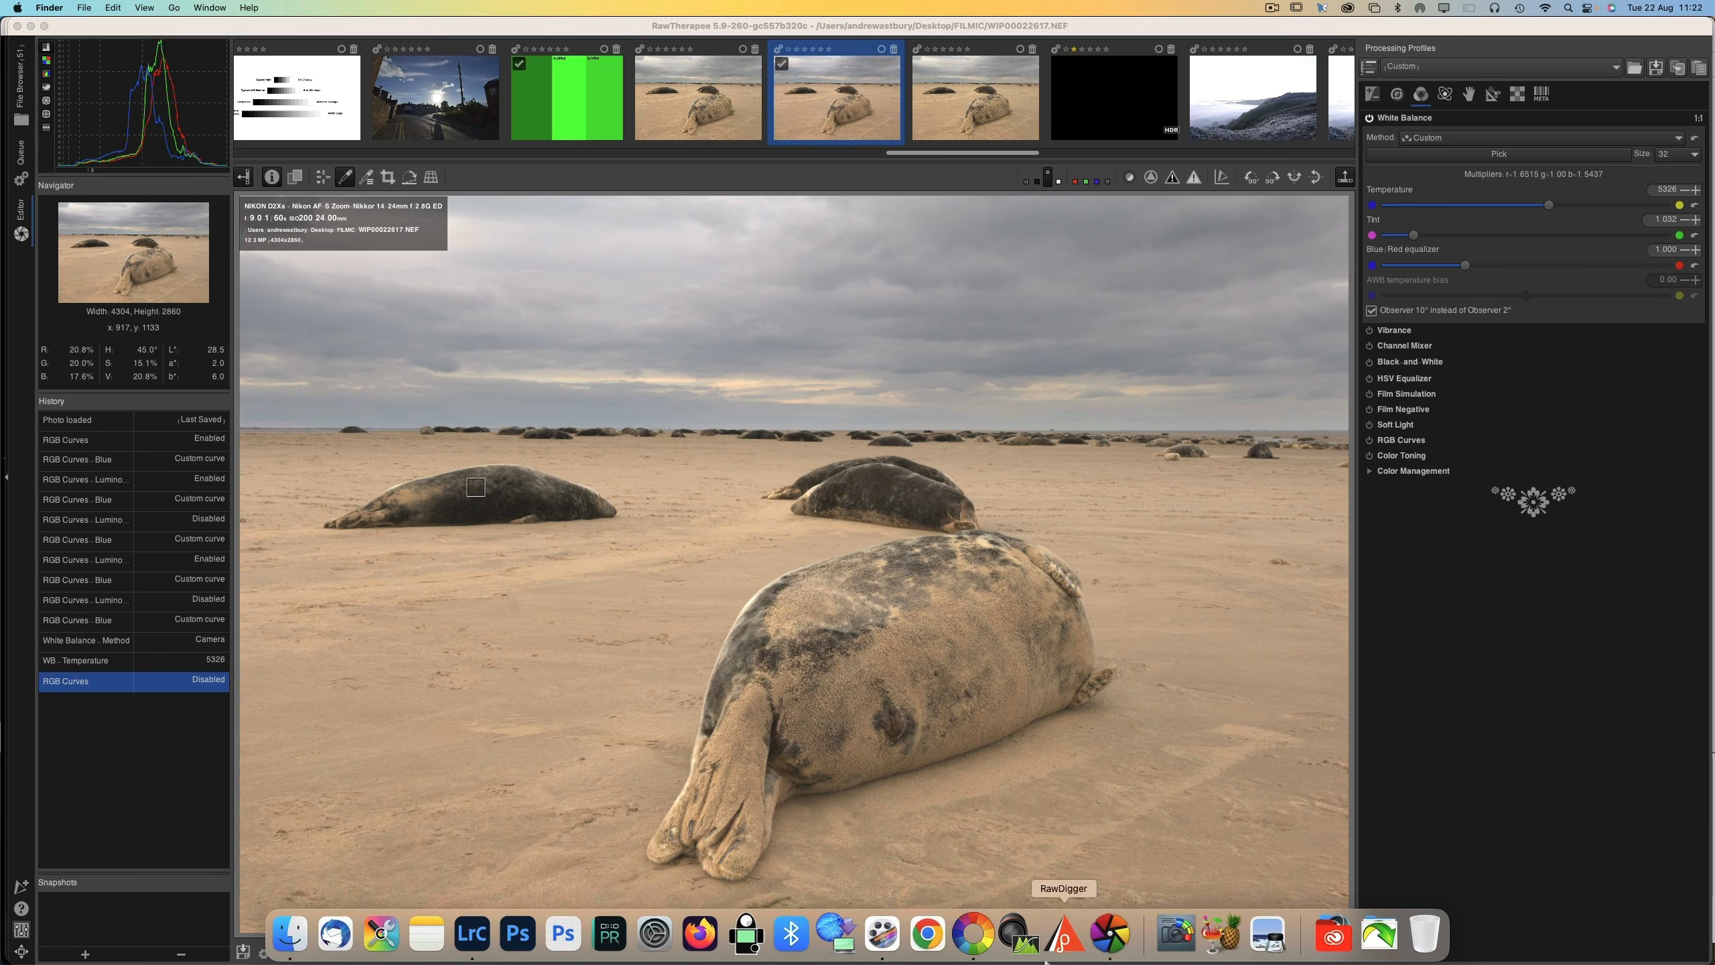
click(1107, 936)
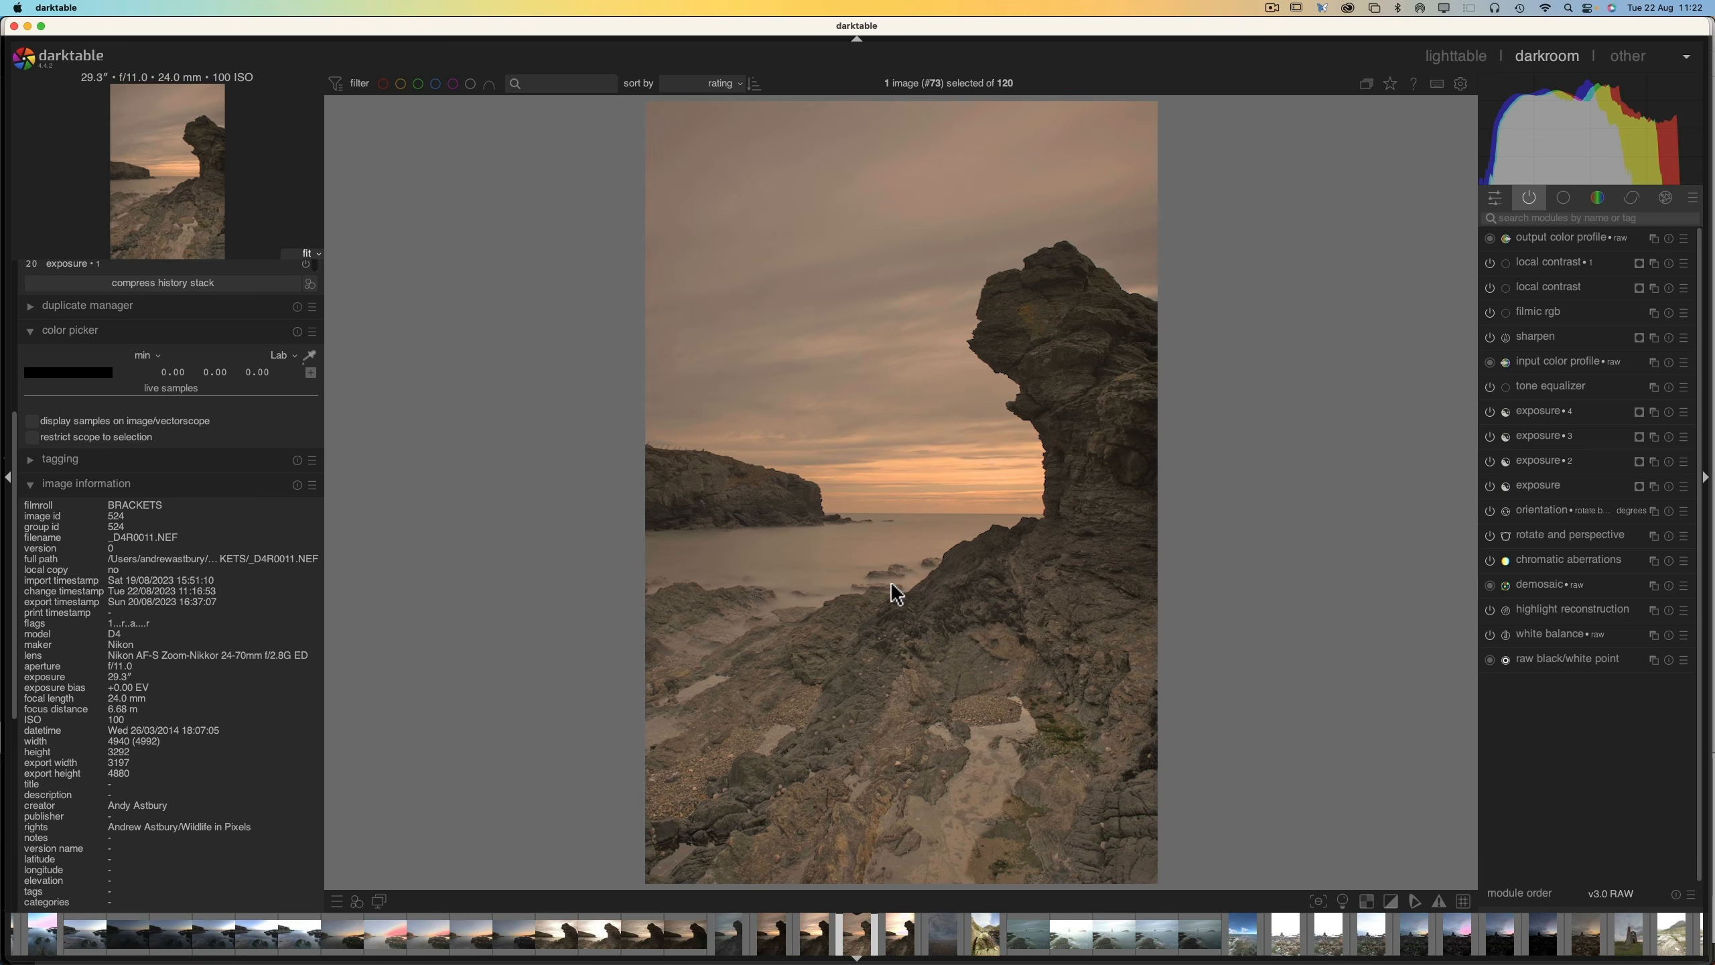
click(476, 950)
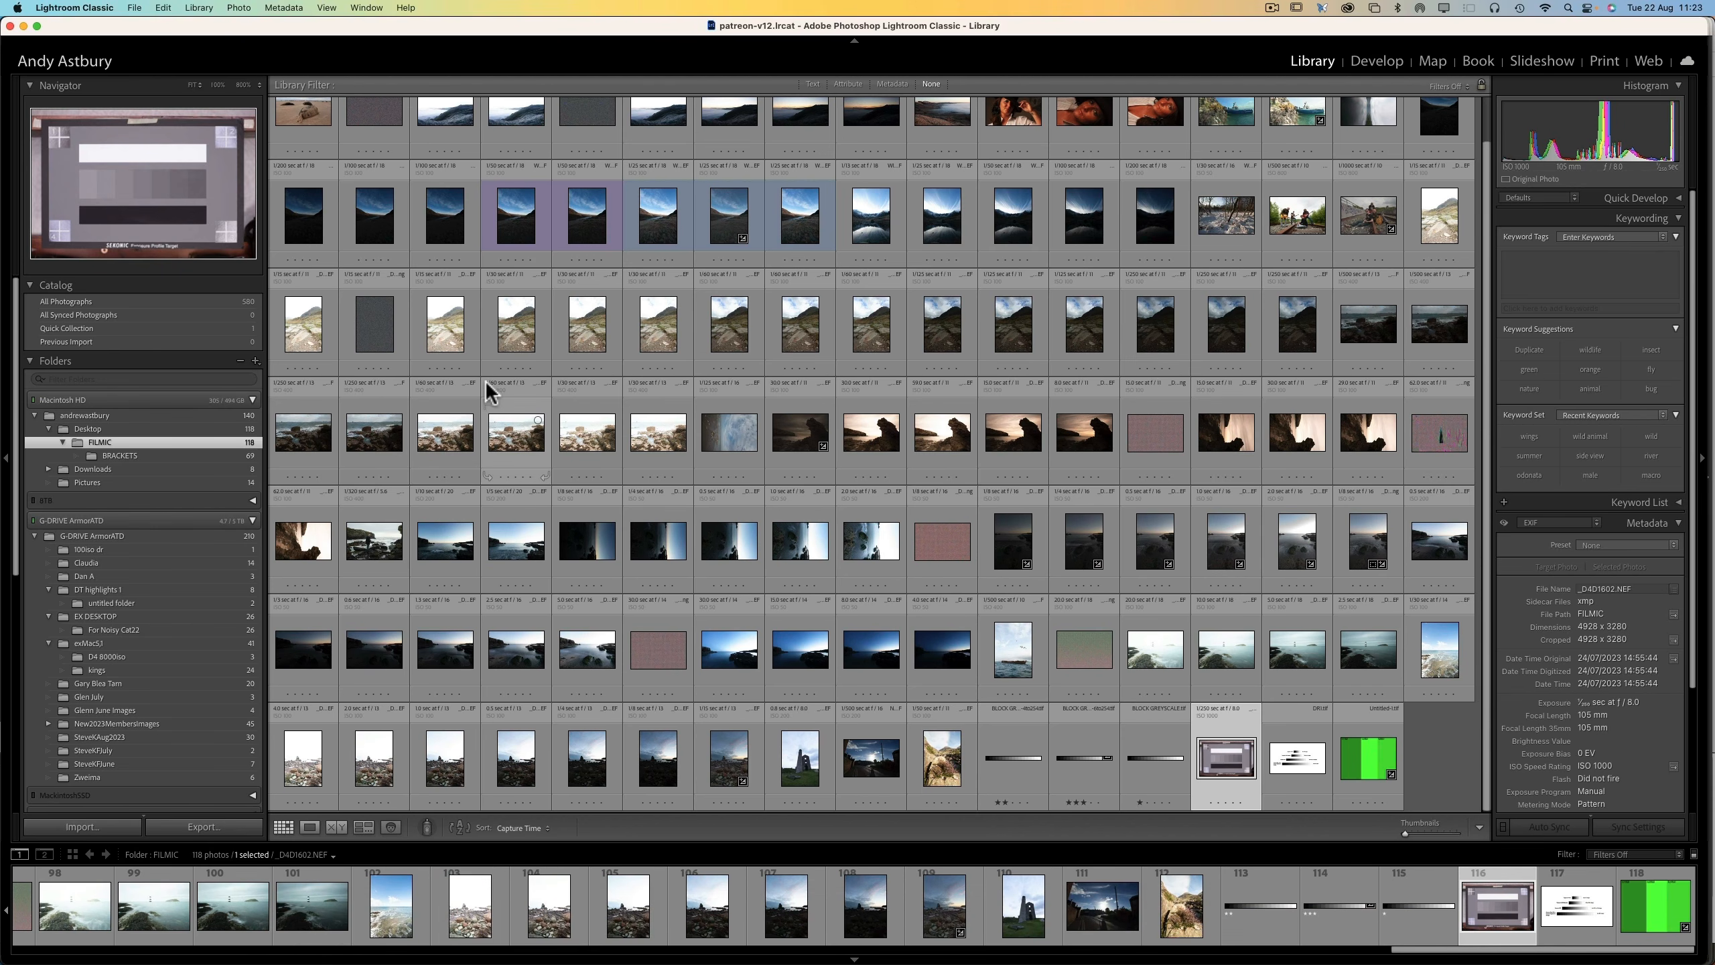
- Examine the Auto Import options in Lightroom Classic without changing them
click(135, 8)
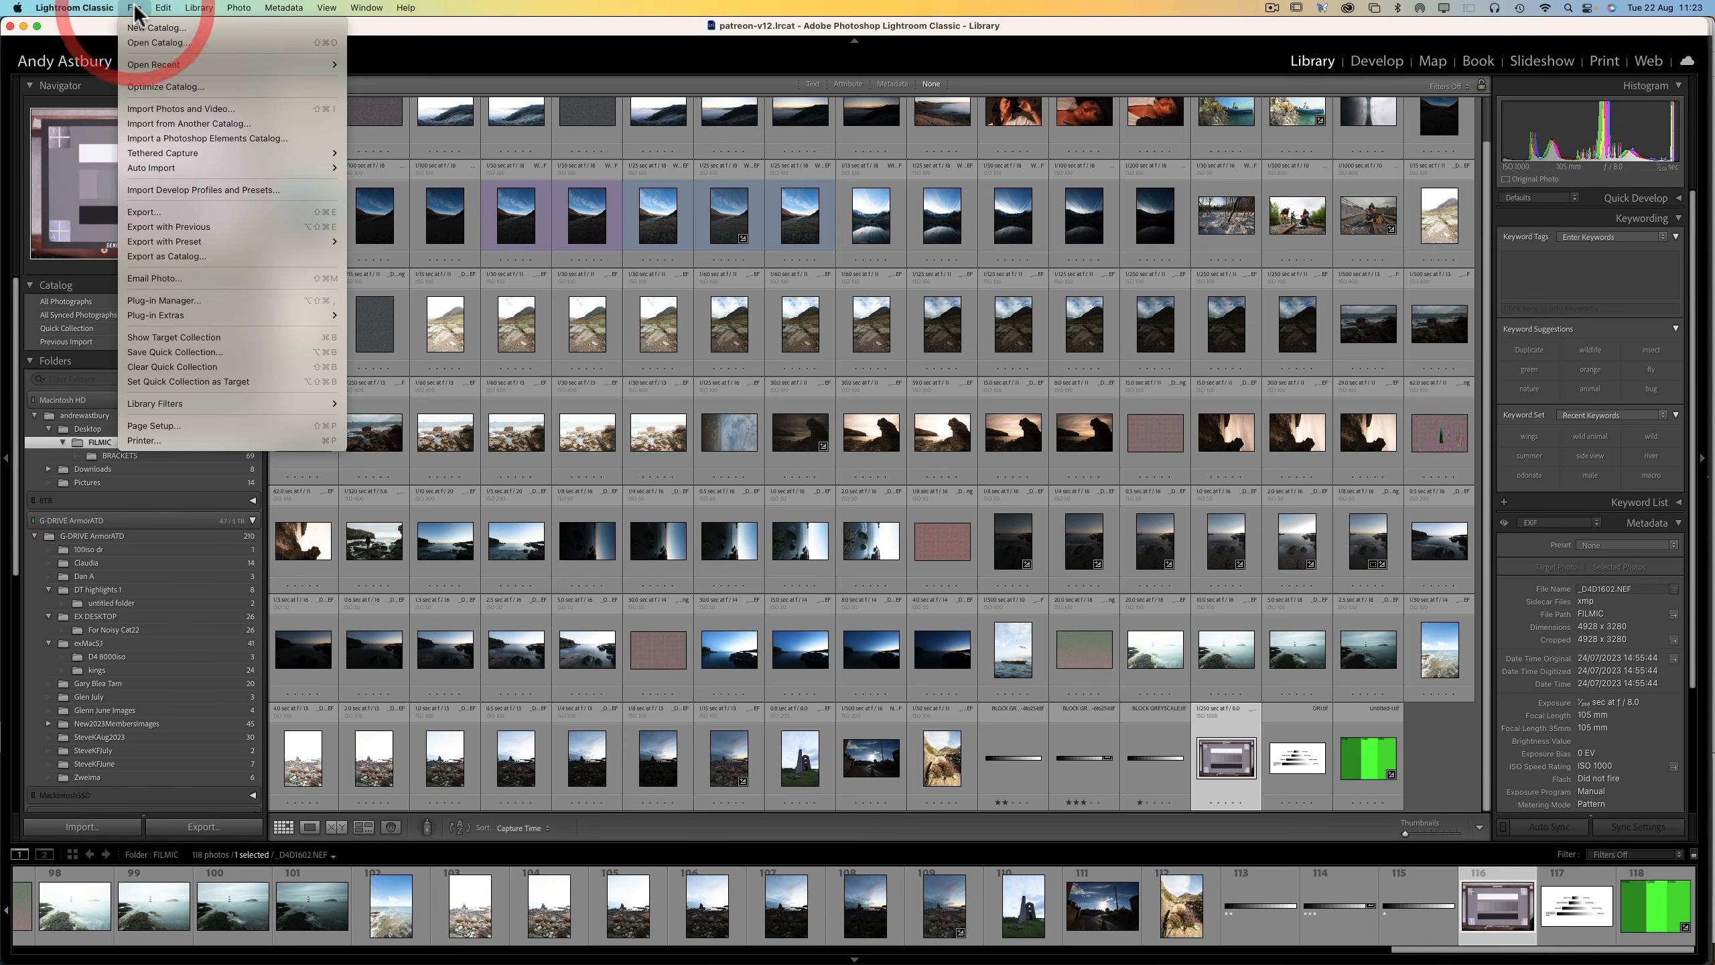
mouse_move(152, 170)
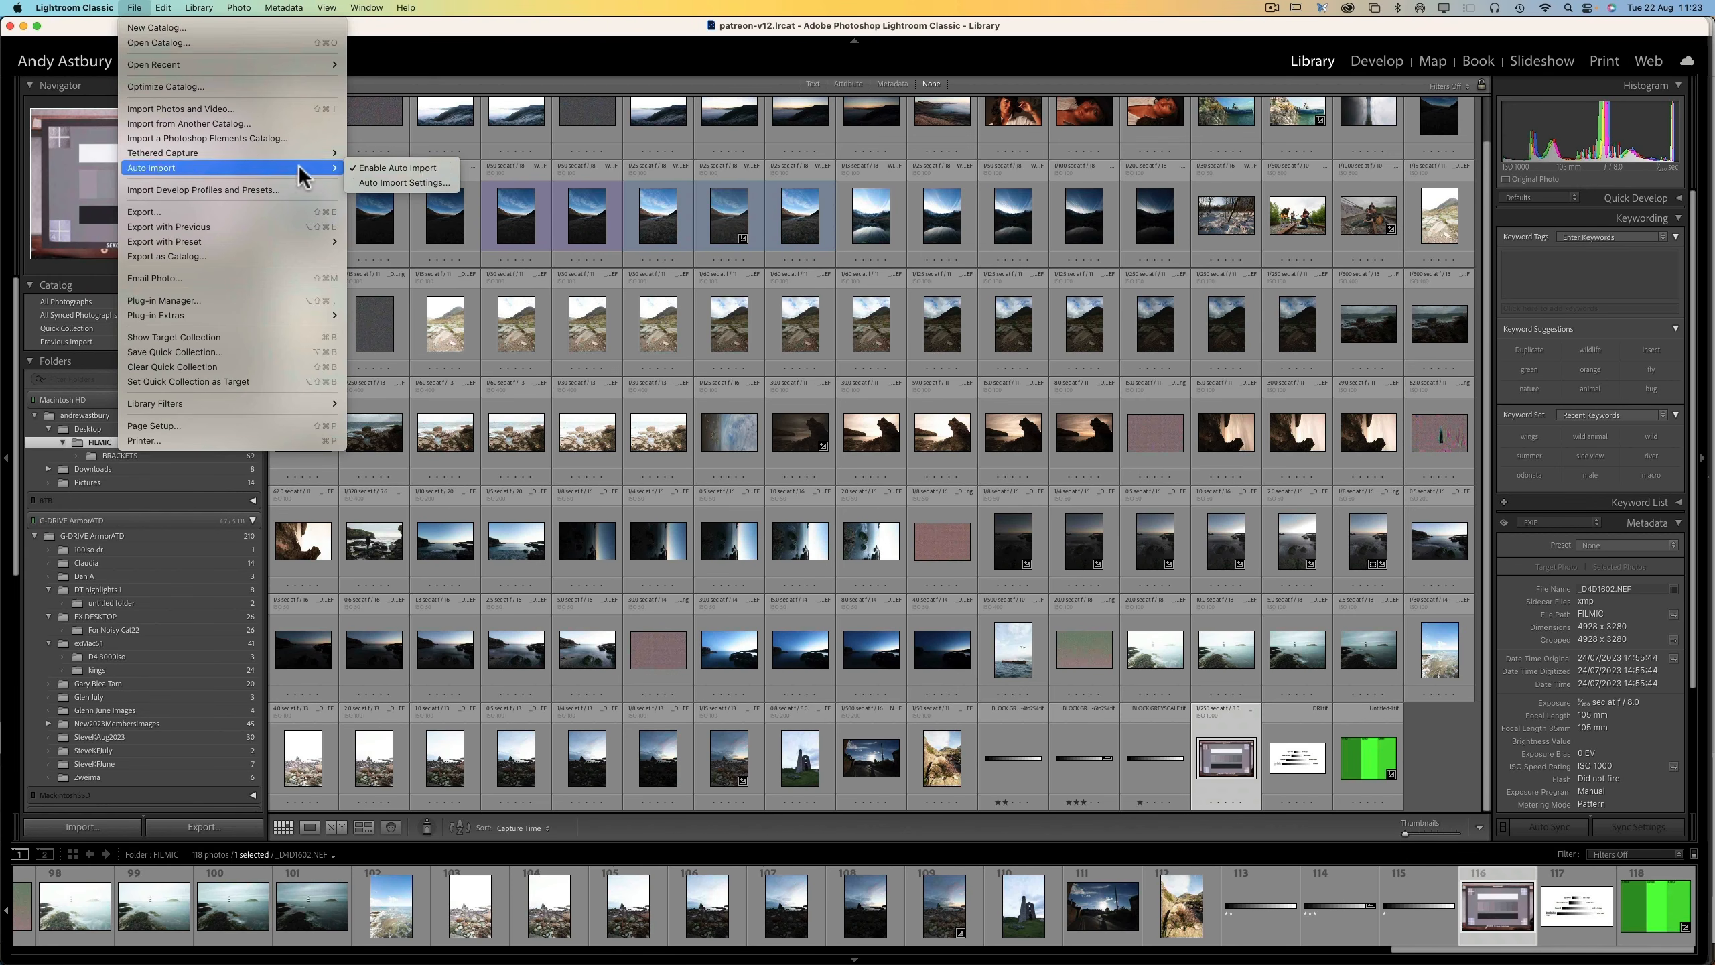
mouse_move(236, 152)
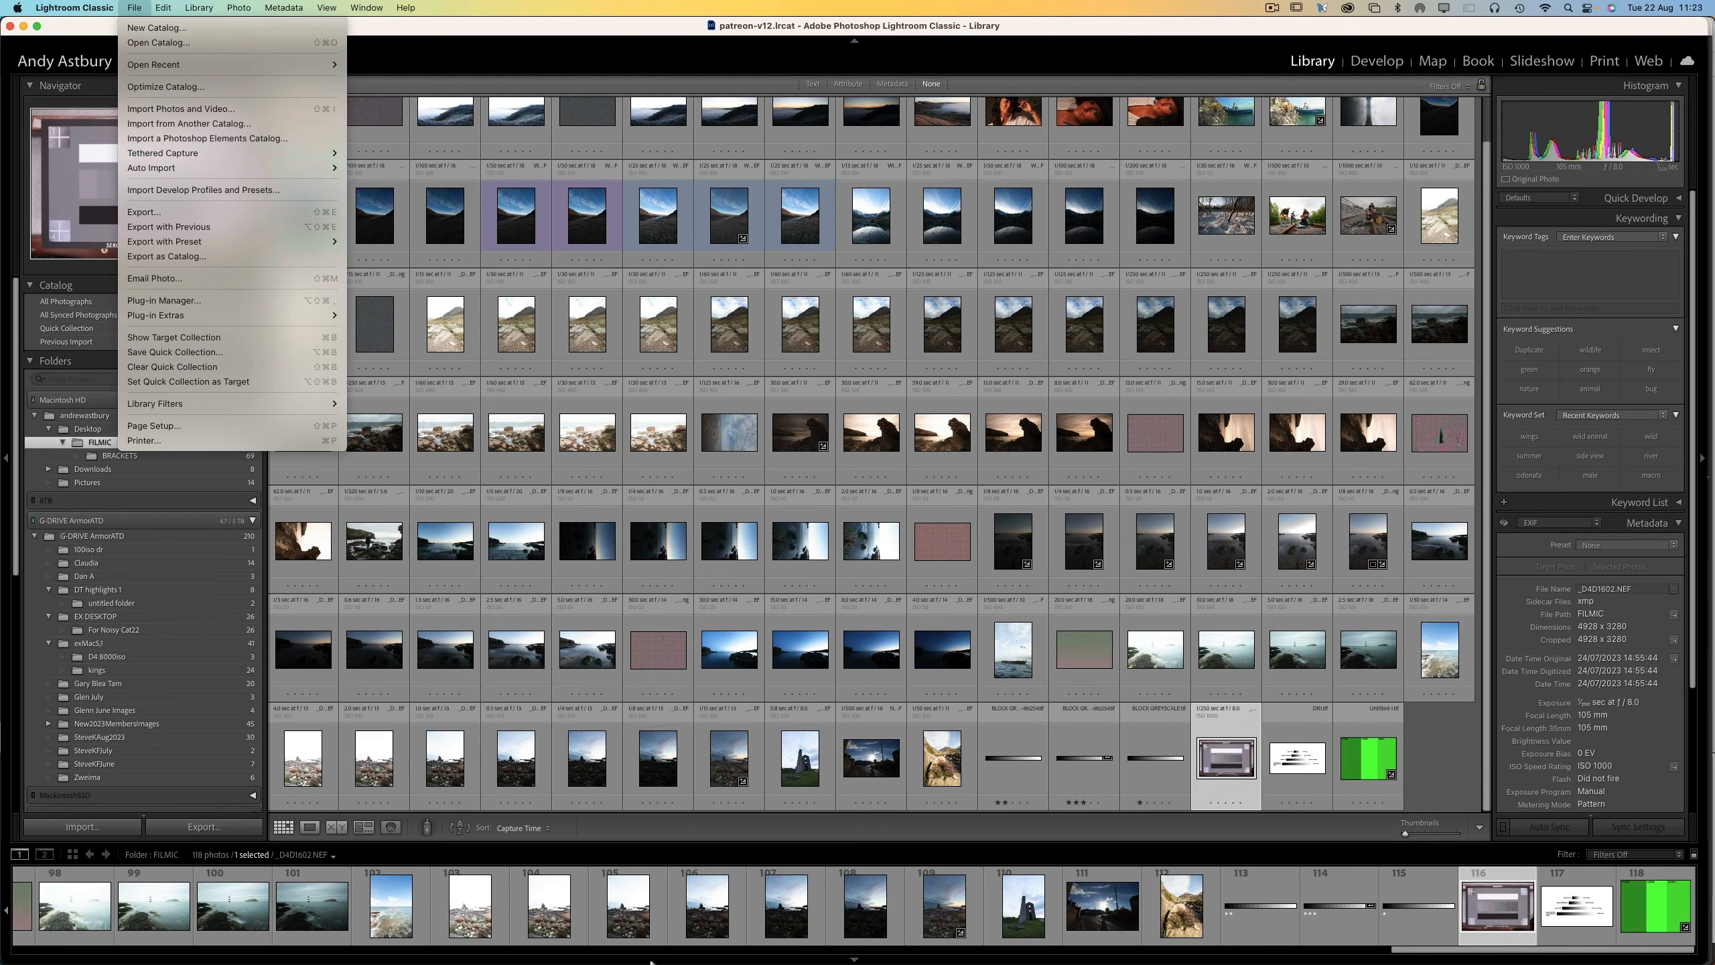
click(570, 957)
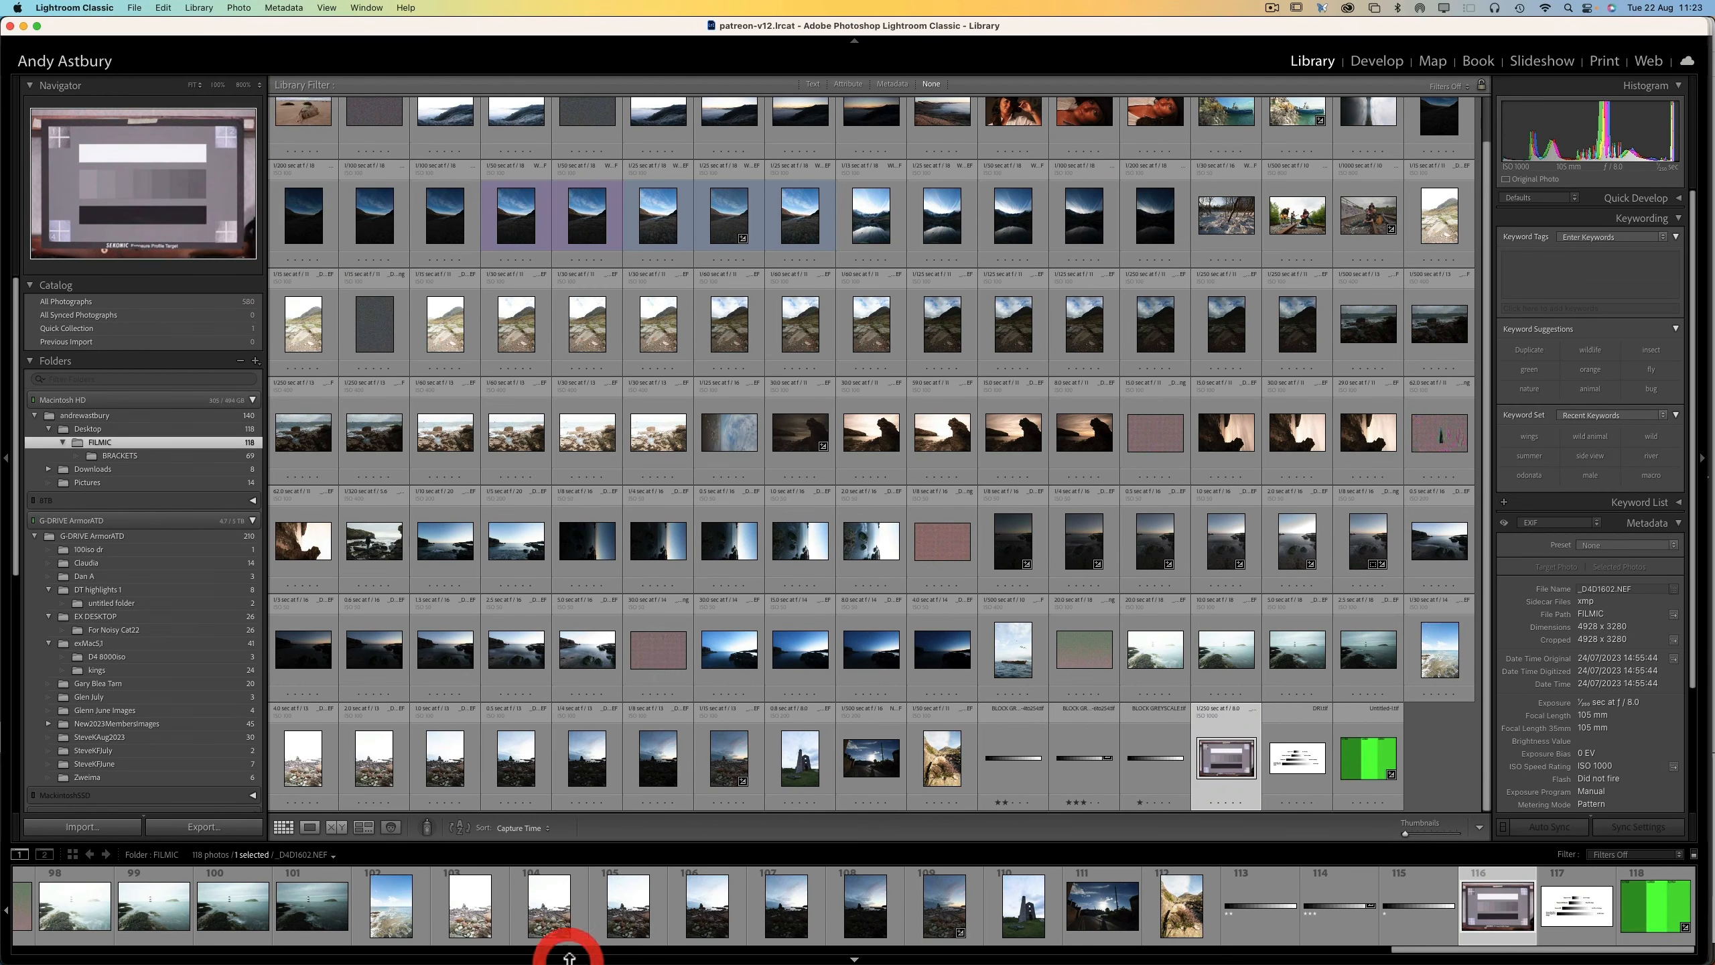
- Switch to Finder and open the G-DRIVE ArmorATD drive
mouse_move(570, 959)
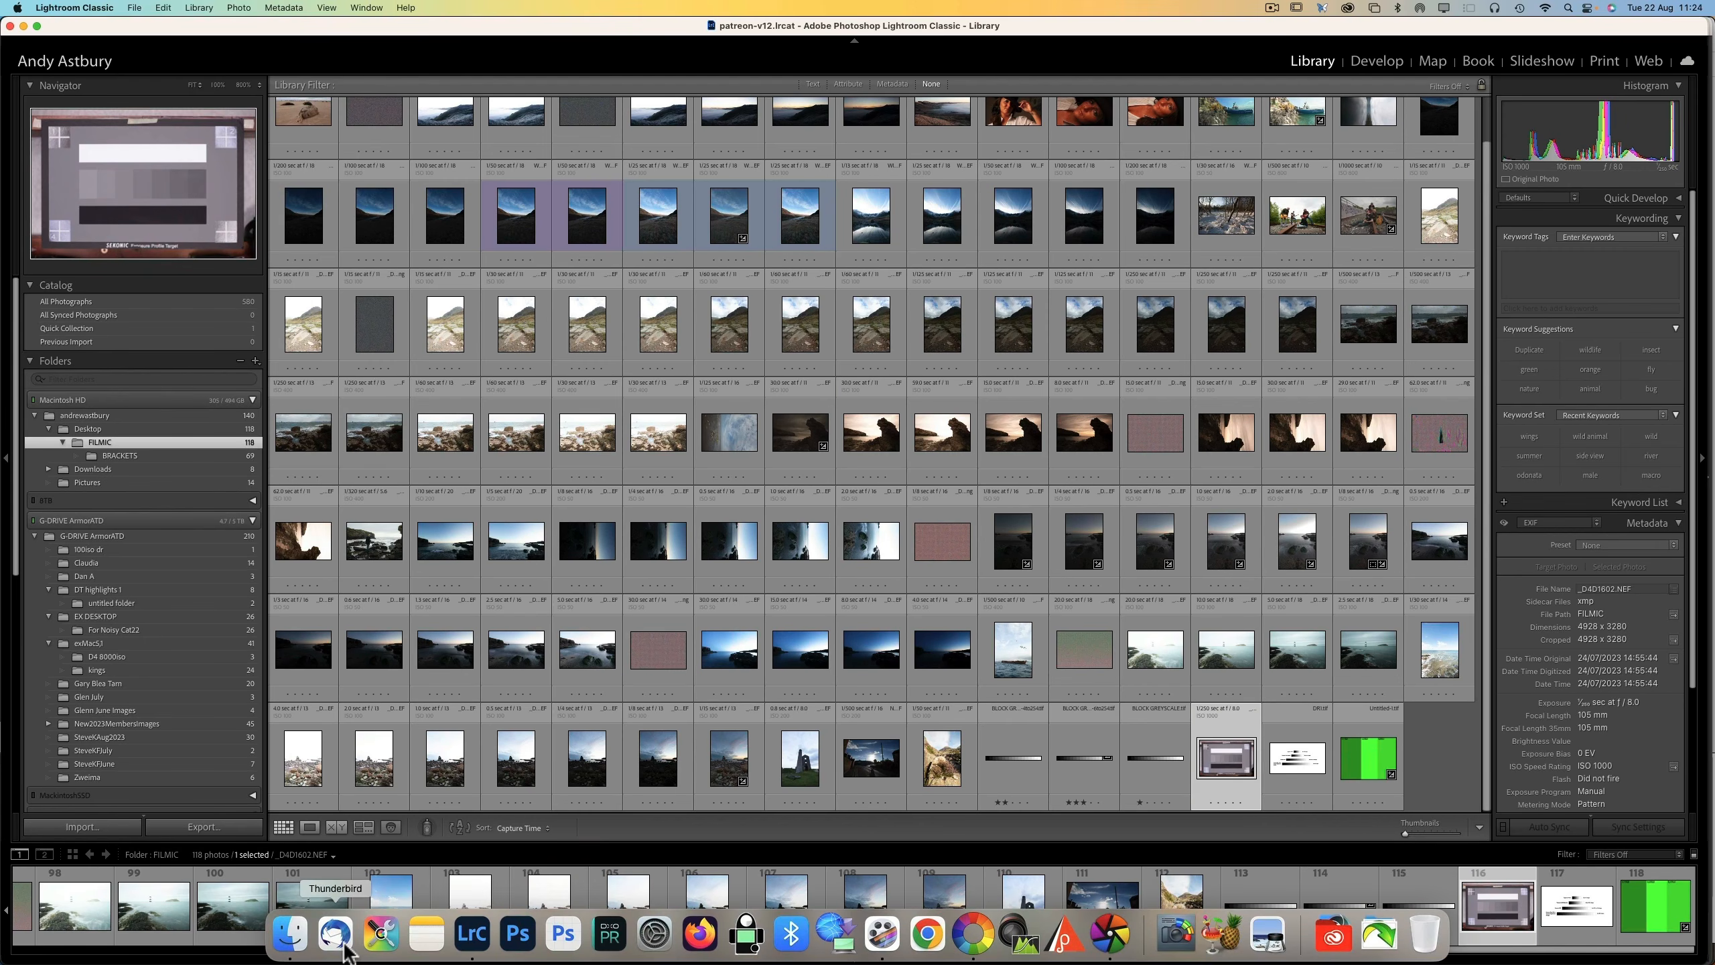
click(304, 947)
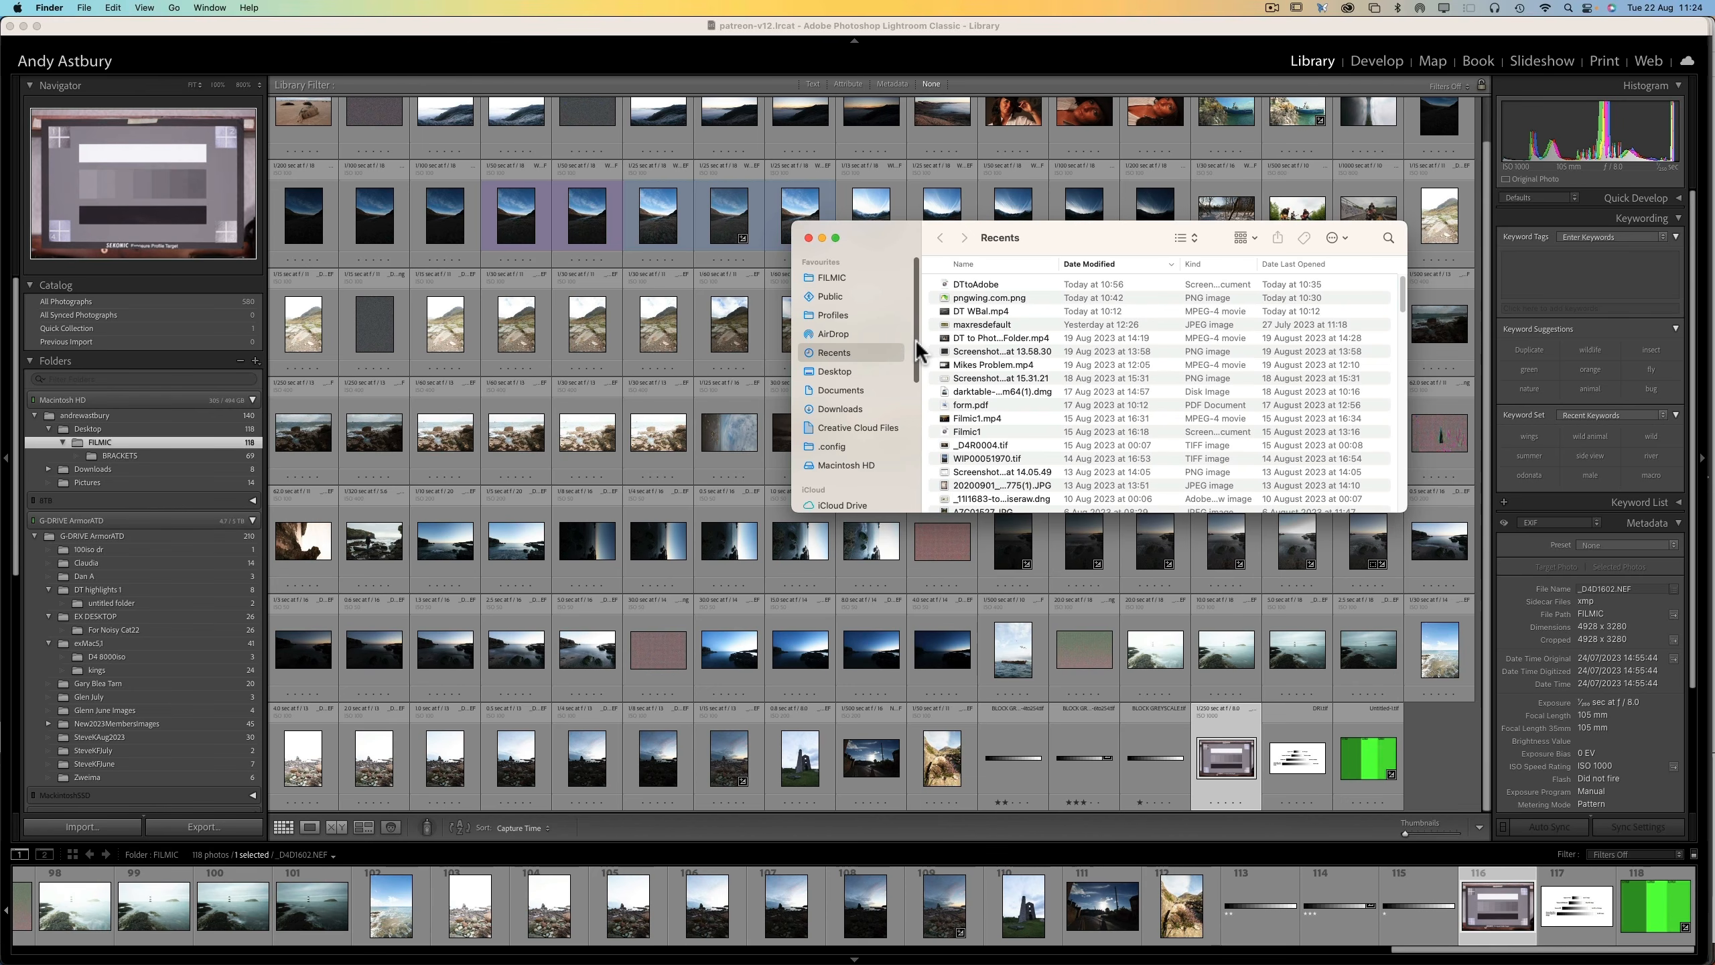
drag(918, 354, 920, 419)
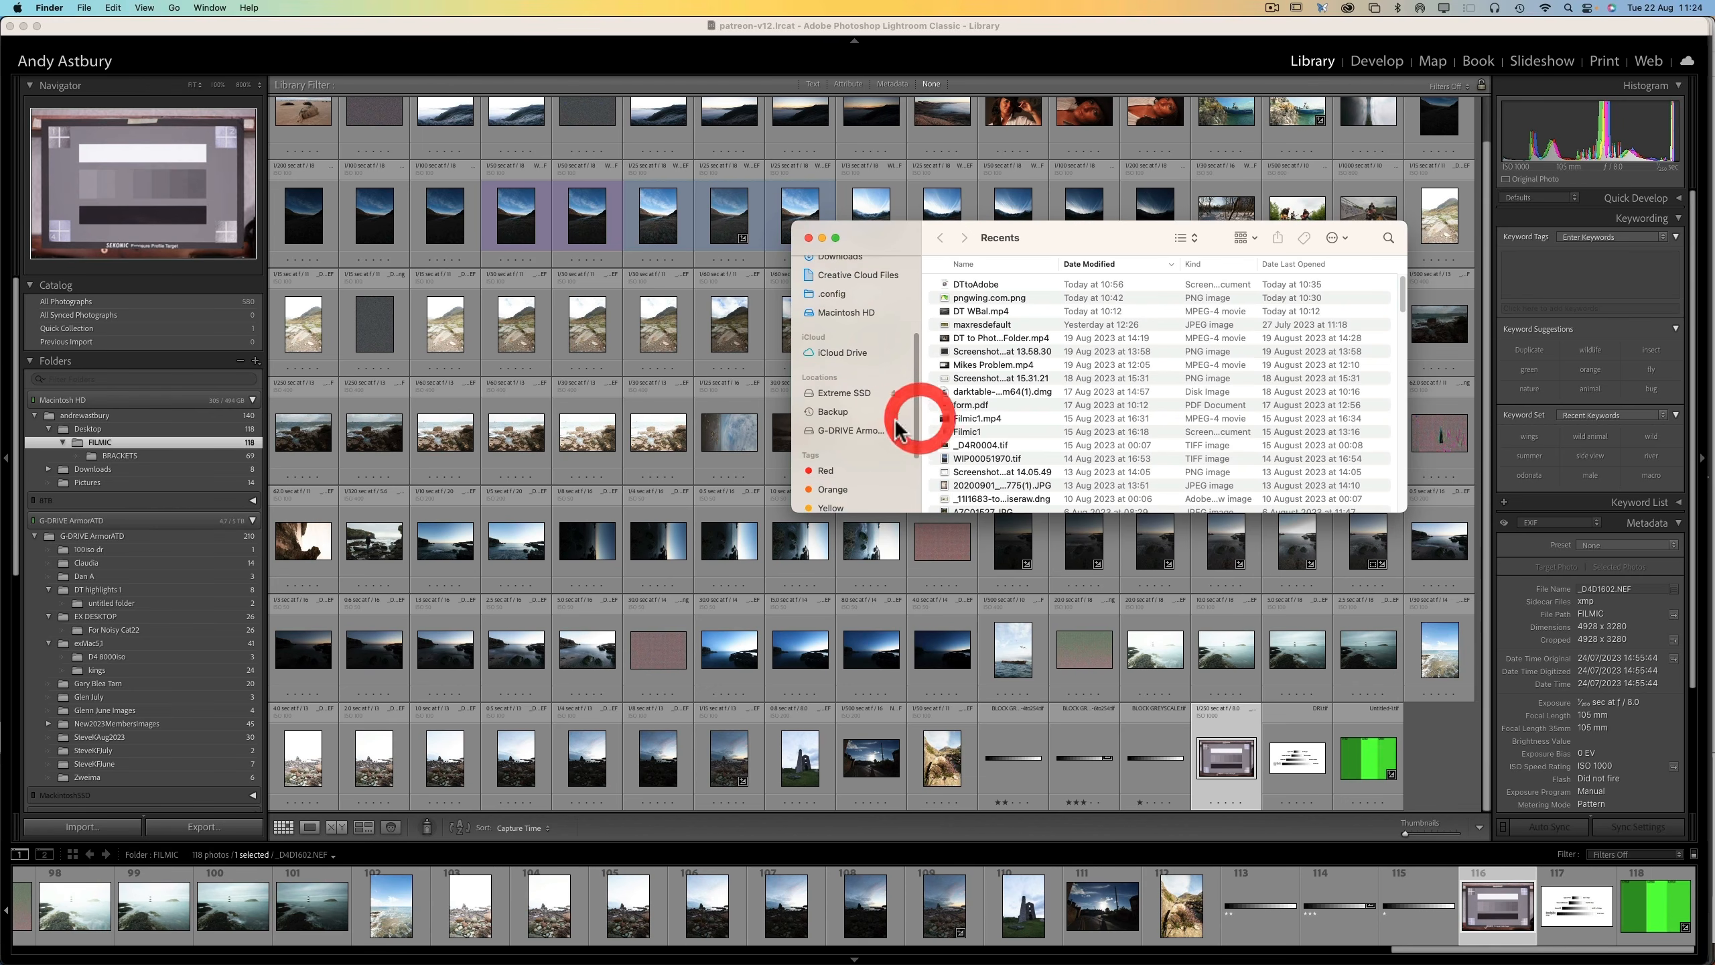
click(855, 432)
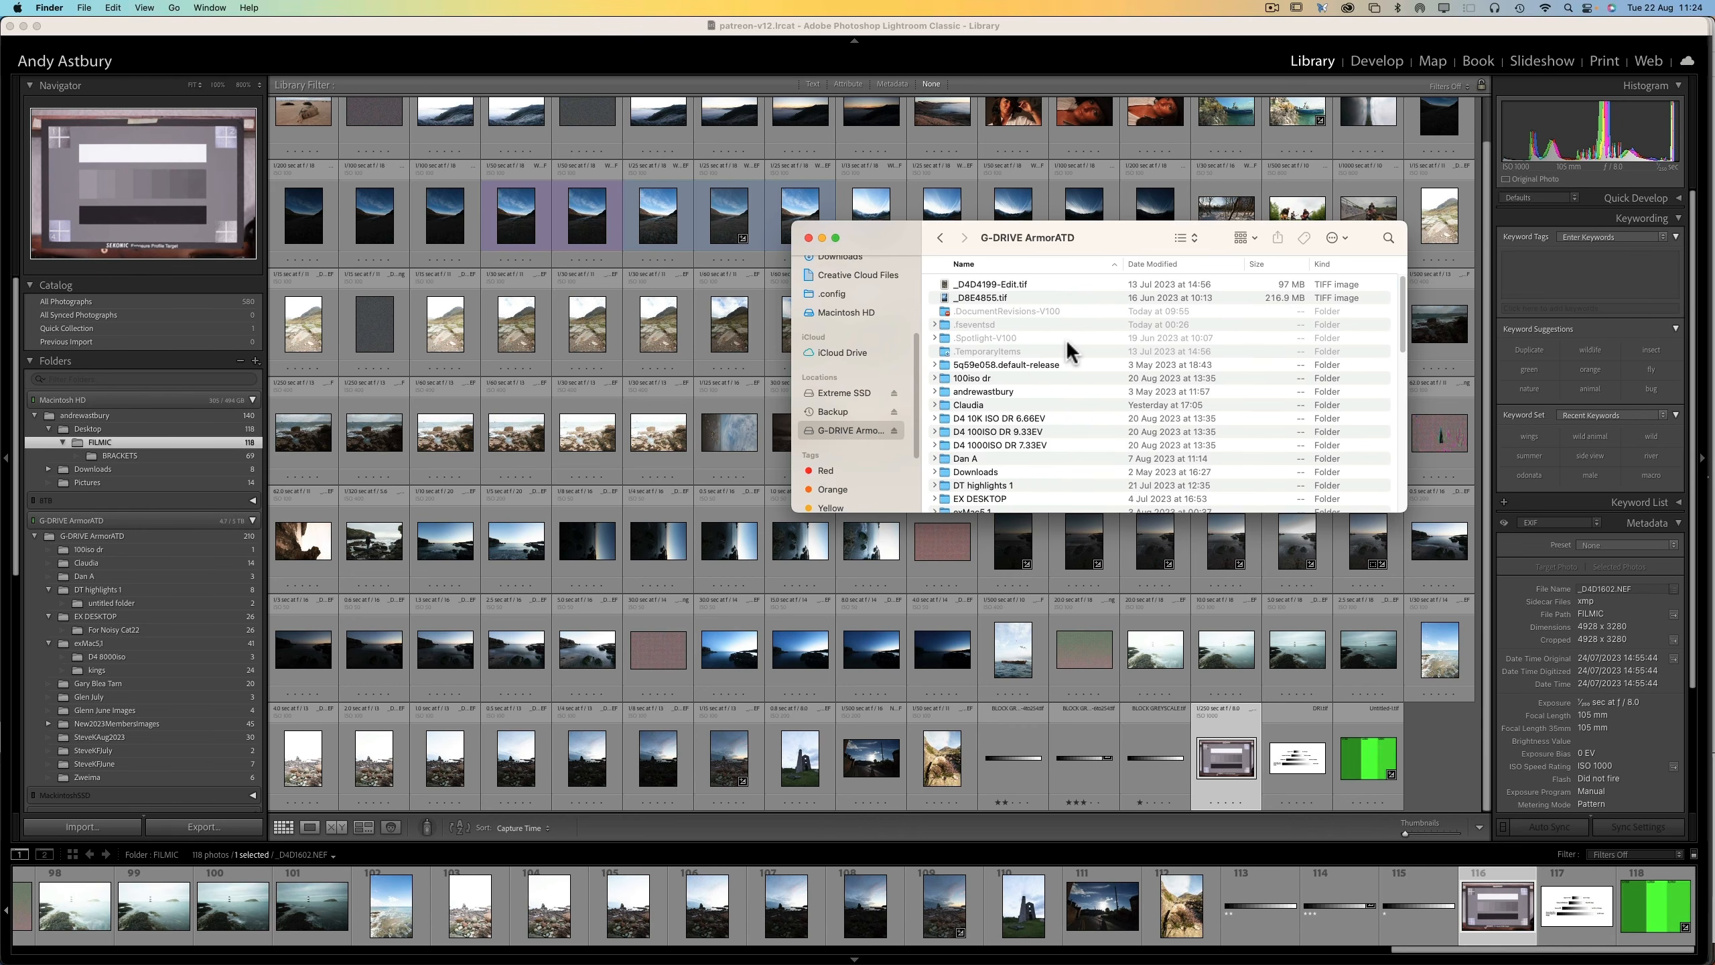
- Create a new folder named WATCH FOLDER on the G-DRIVE ArmorATD drive
click(84, 8)
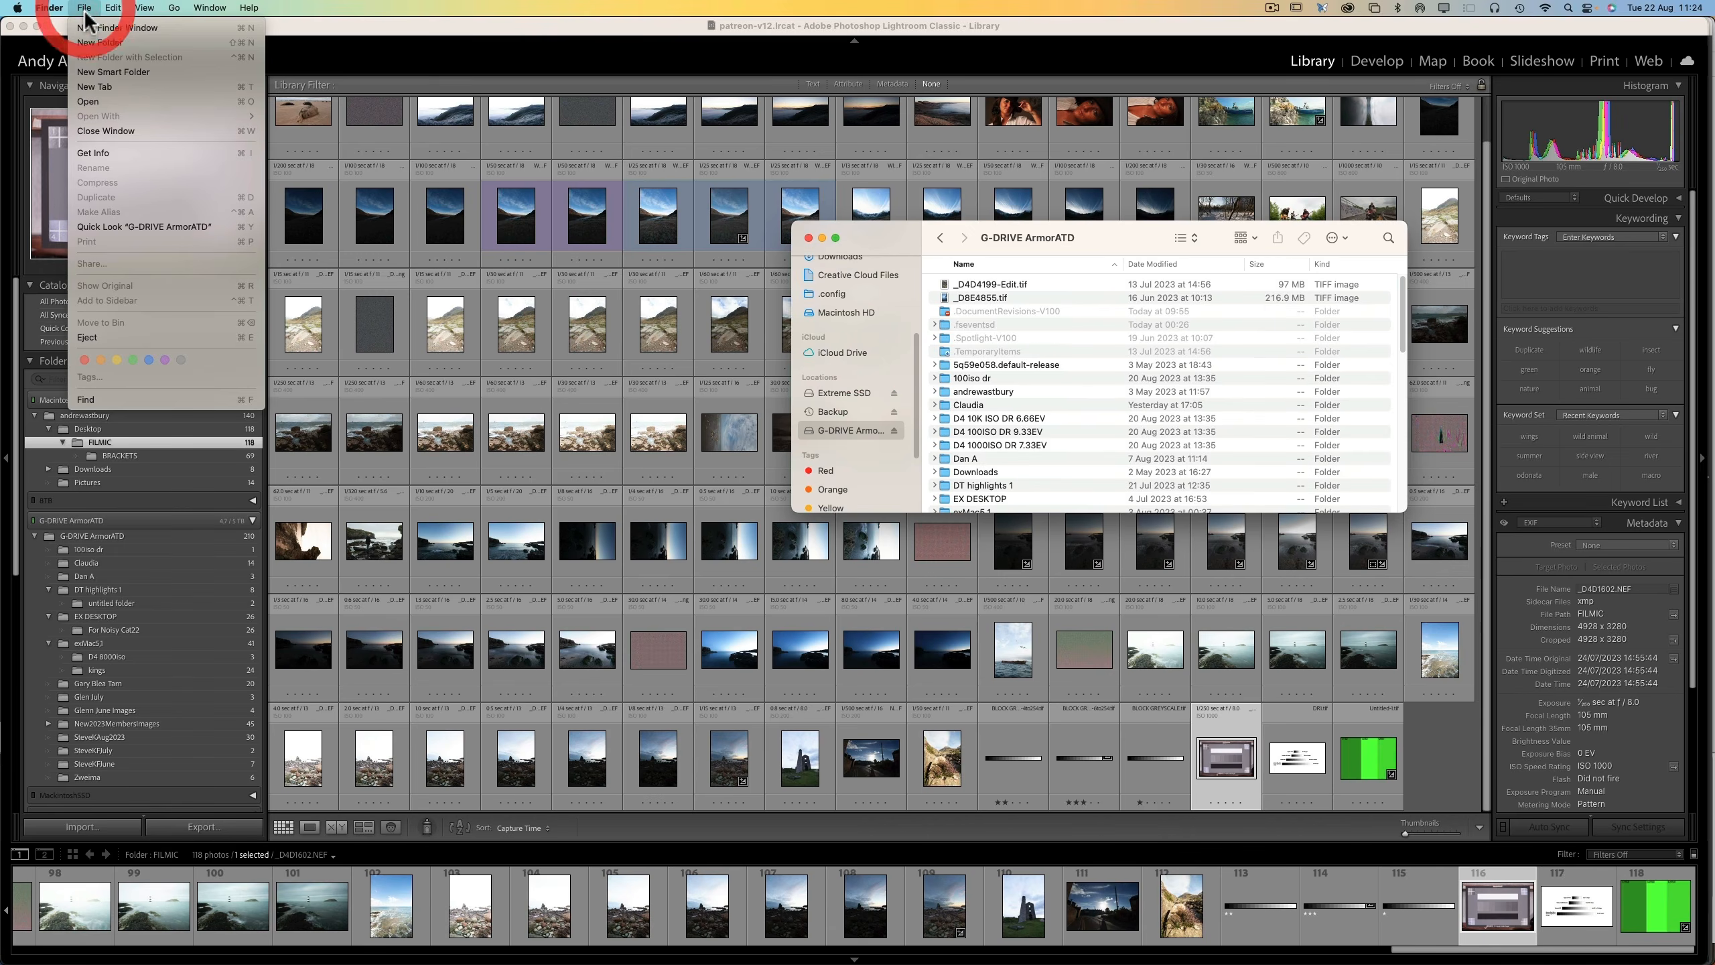
click(99, 48)
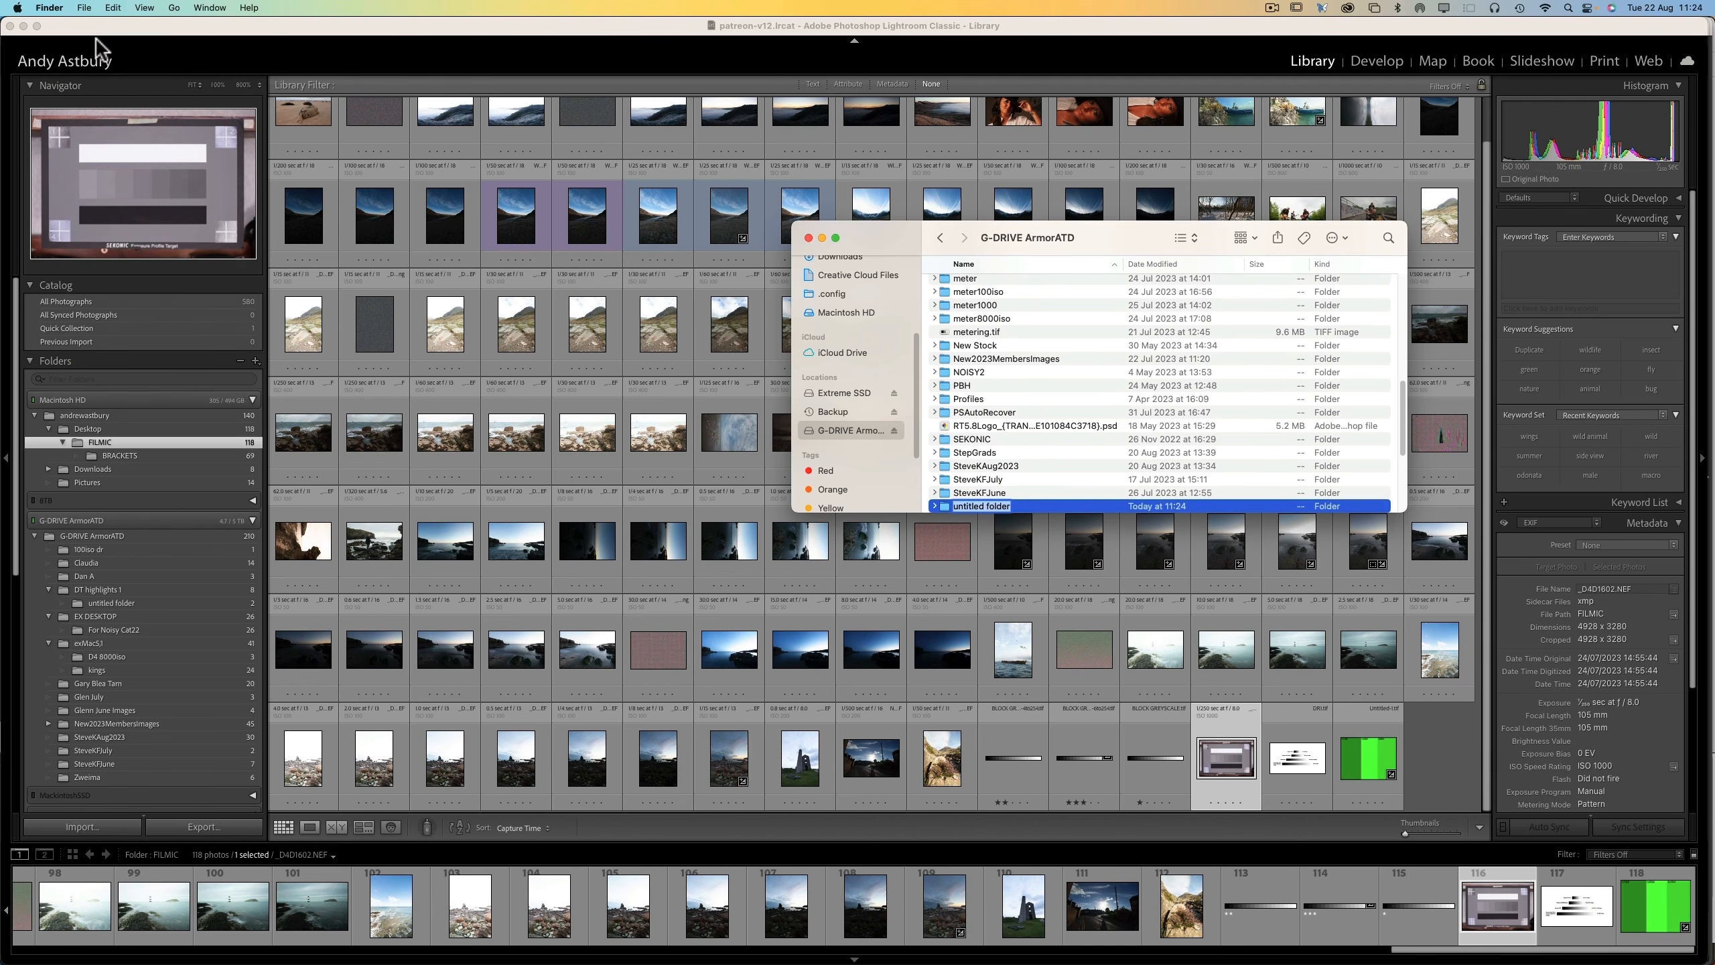
text(WA)
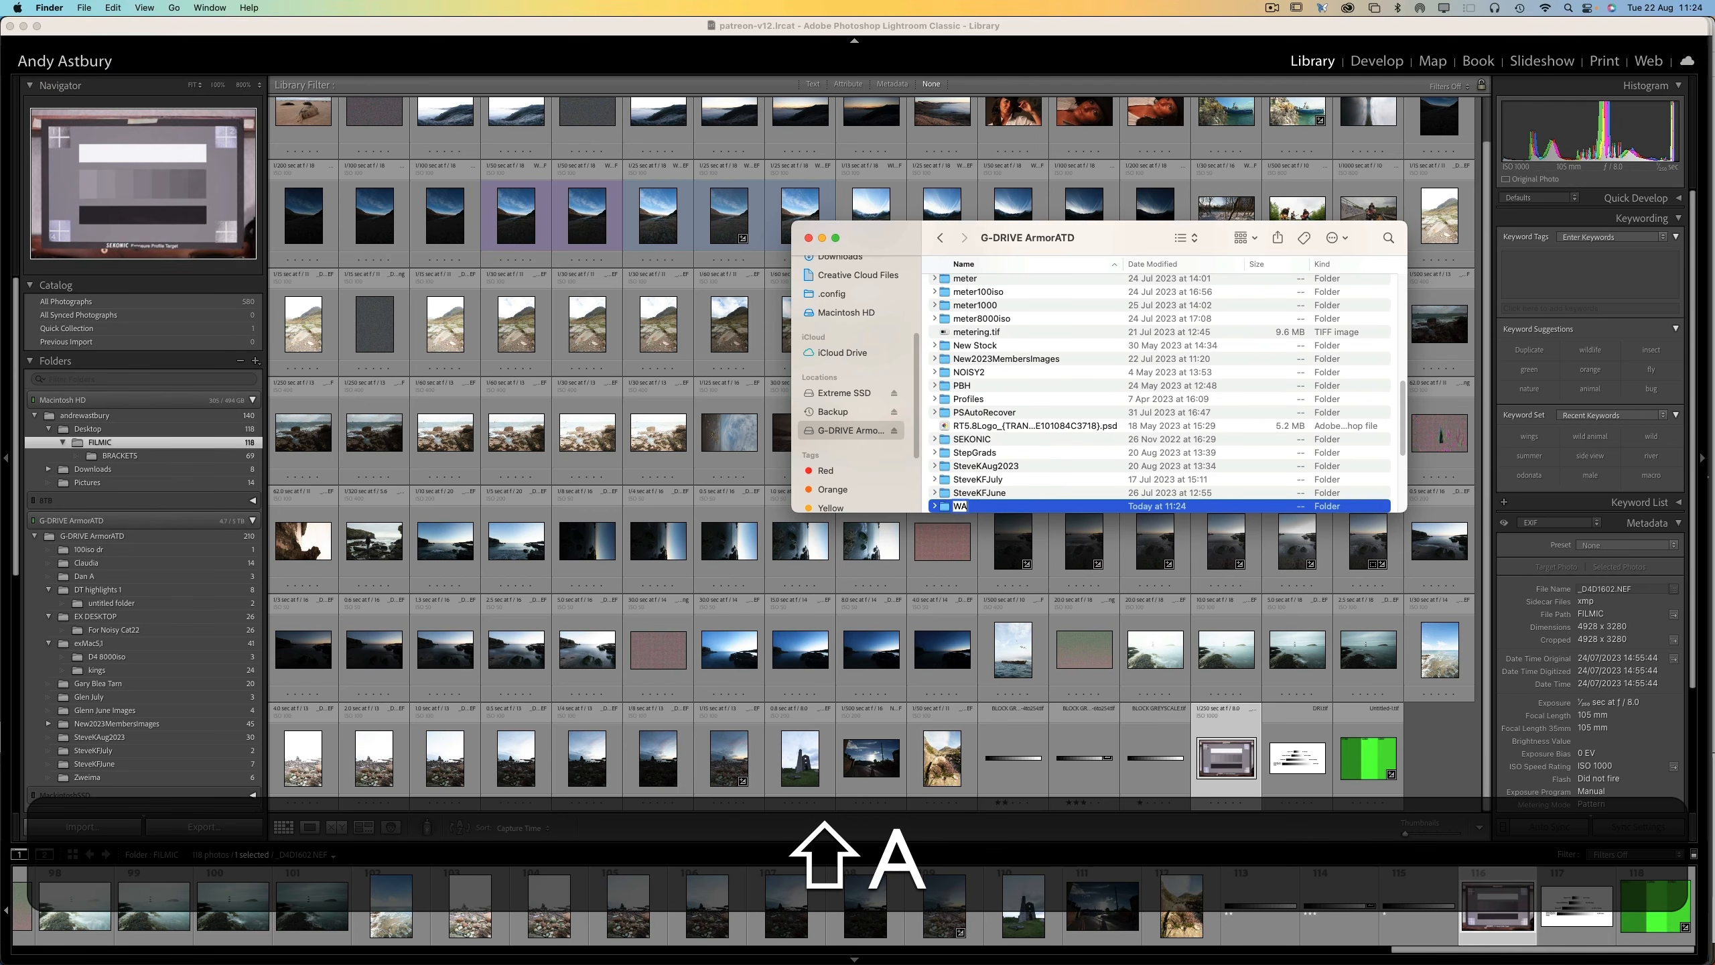
text(TCH )
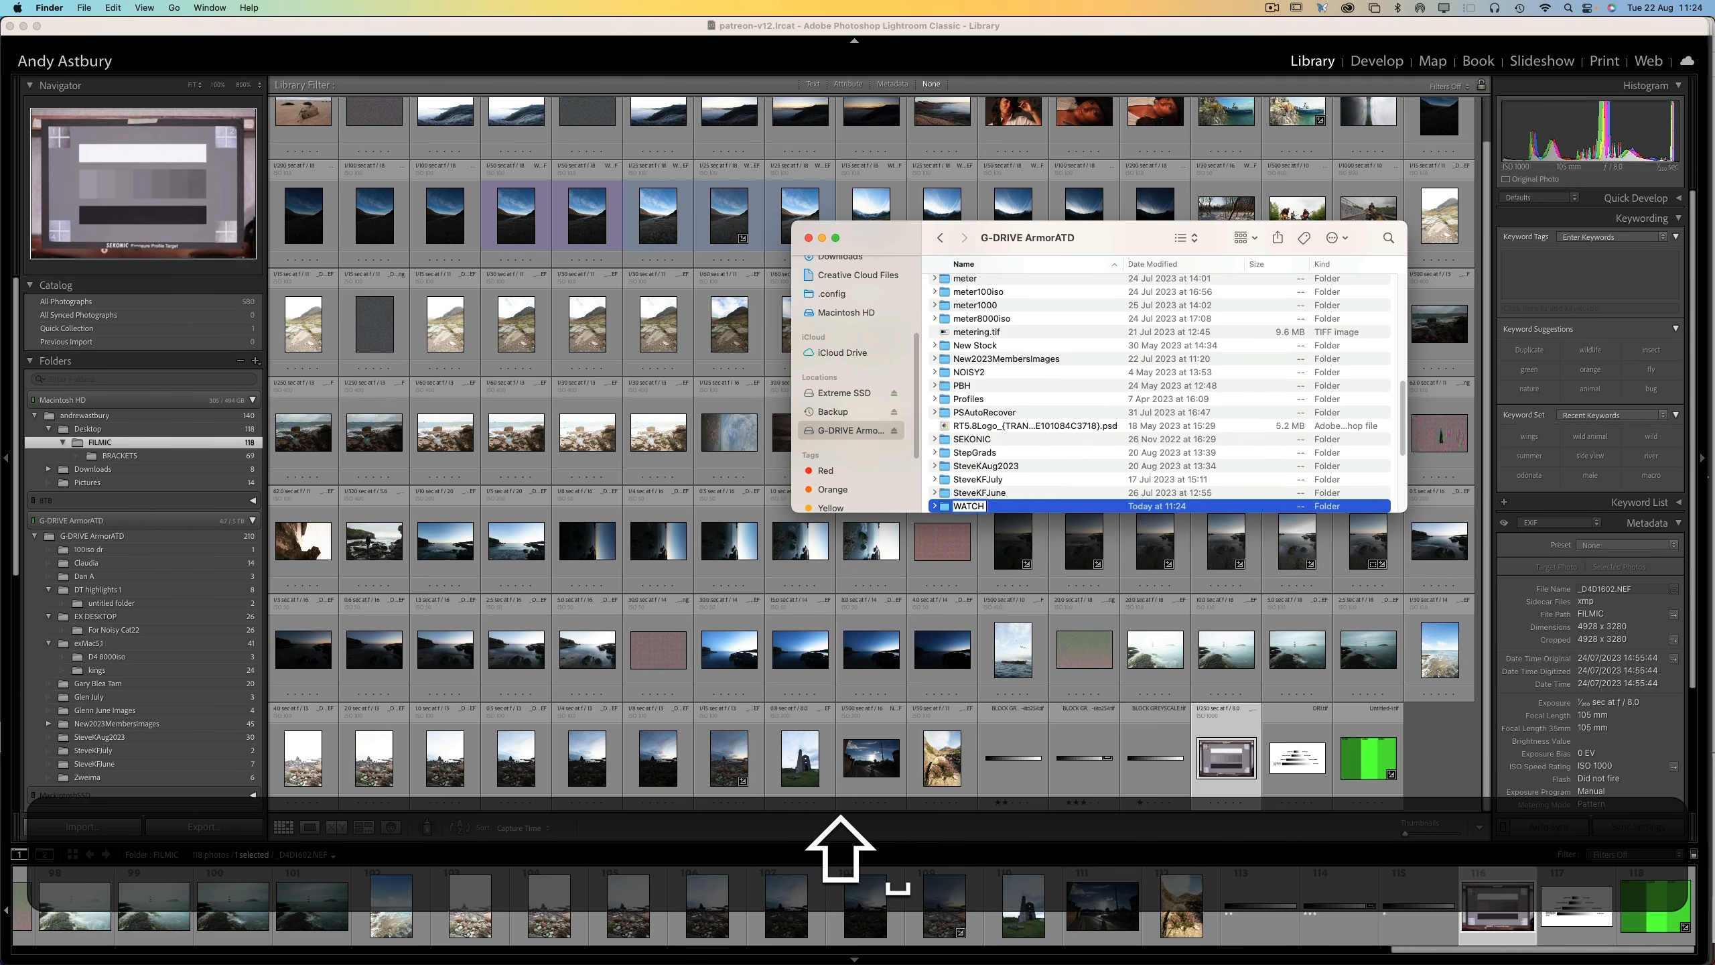
text(FOLDE)
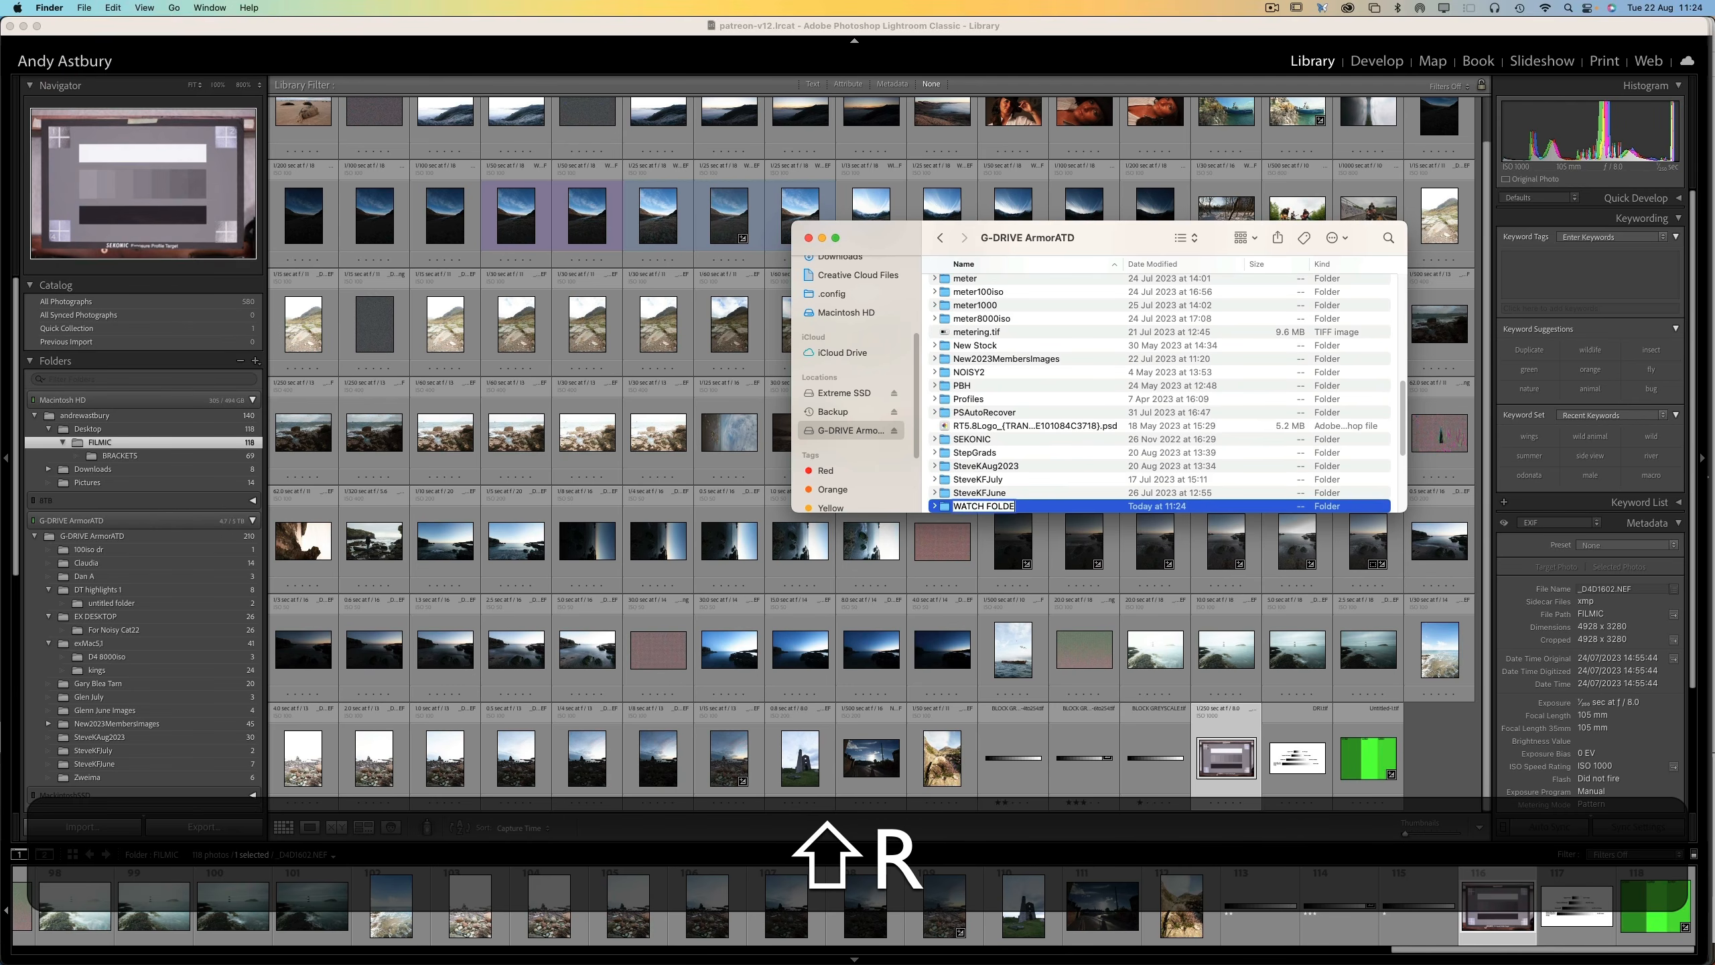
text(R)
key(Return)
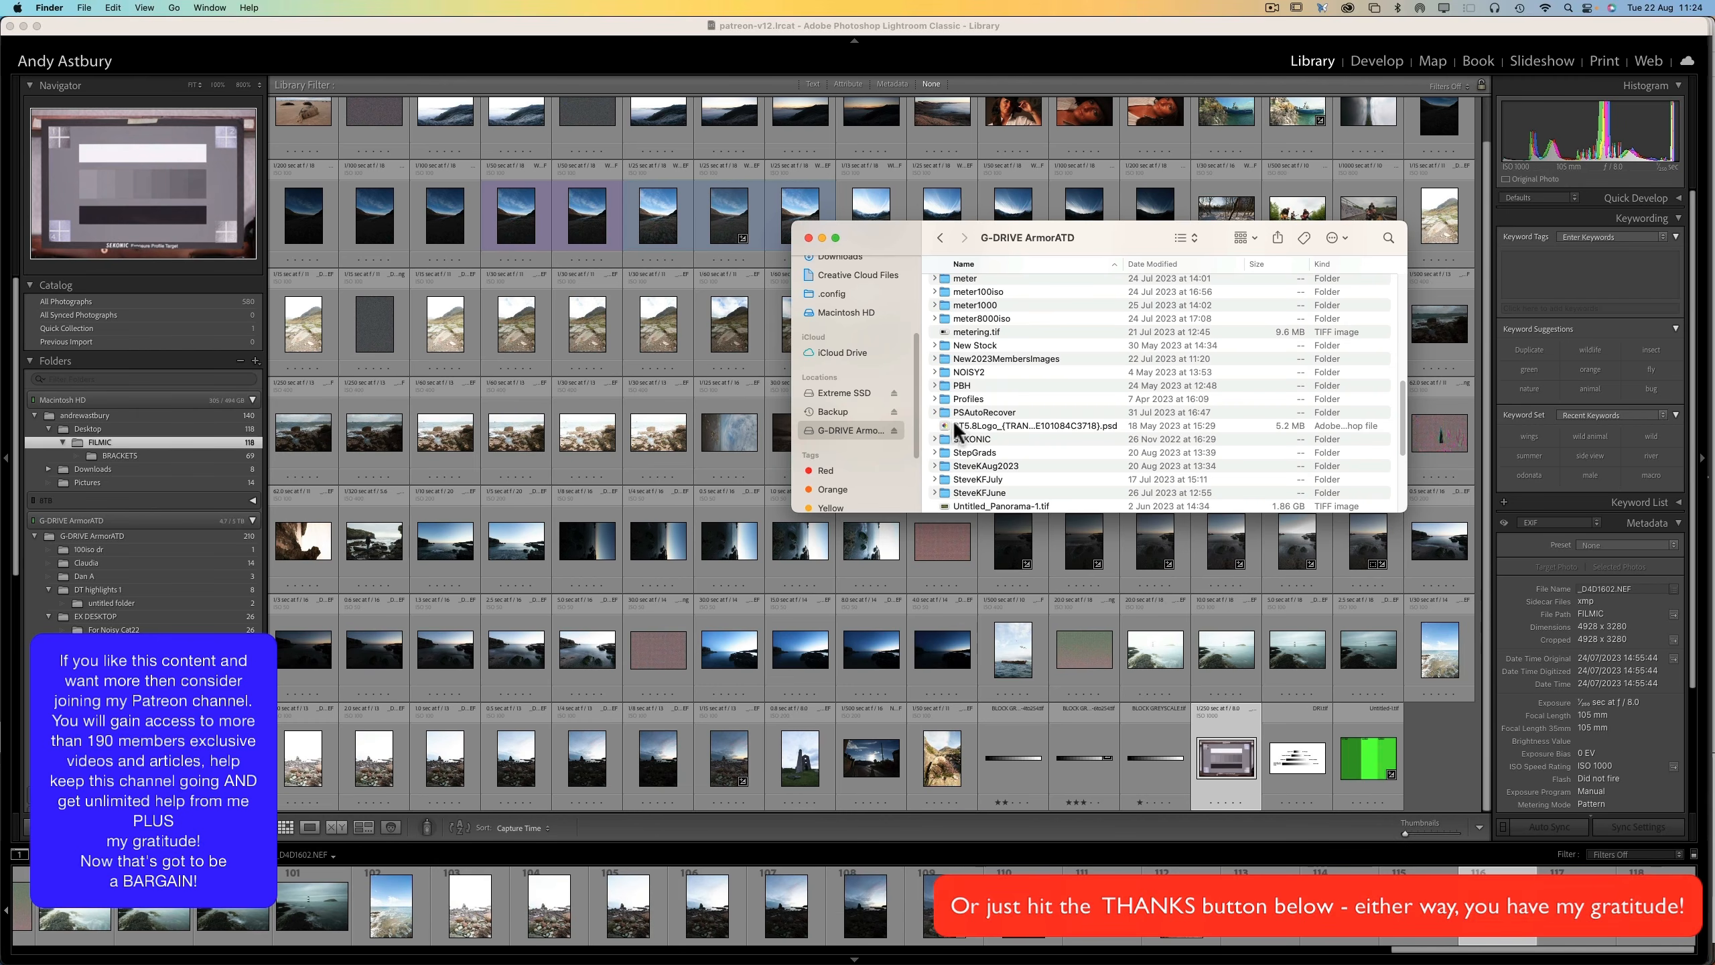
- Locate the new WATCH FOLDER in the drive's file list and open it
scroll(952, 420, down, 1)
scroll(998, 367, down, 5)
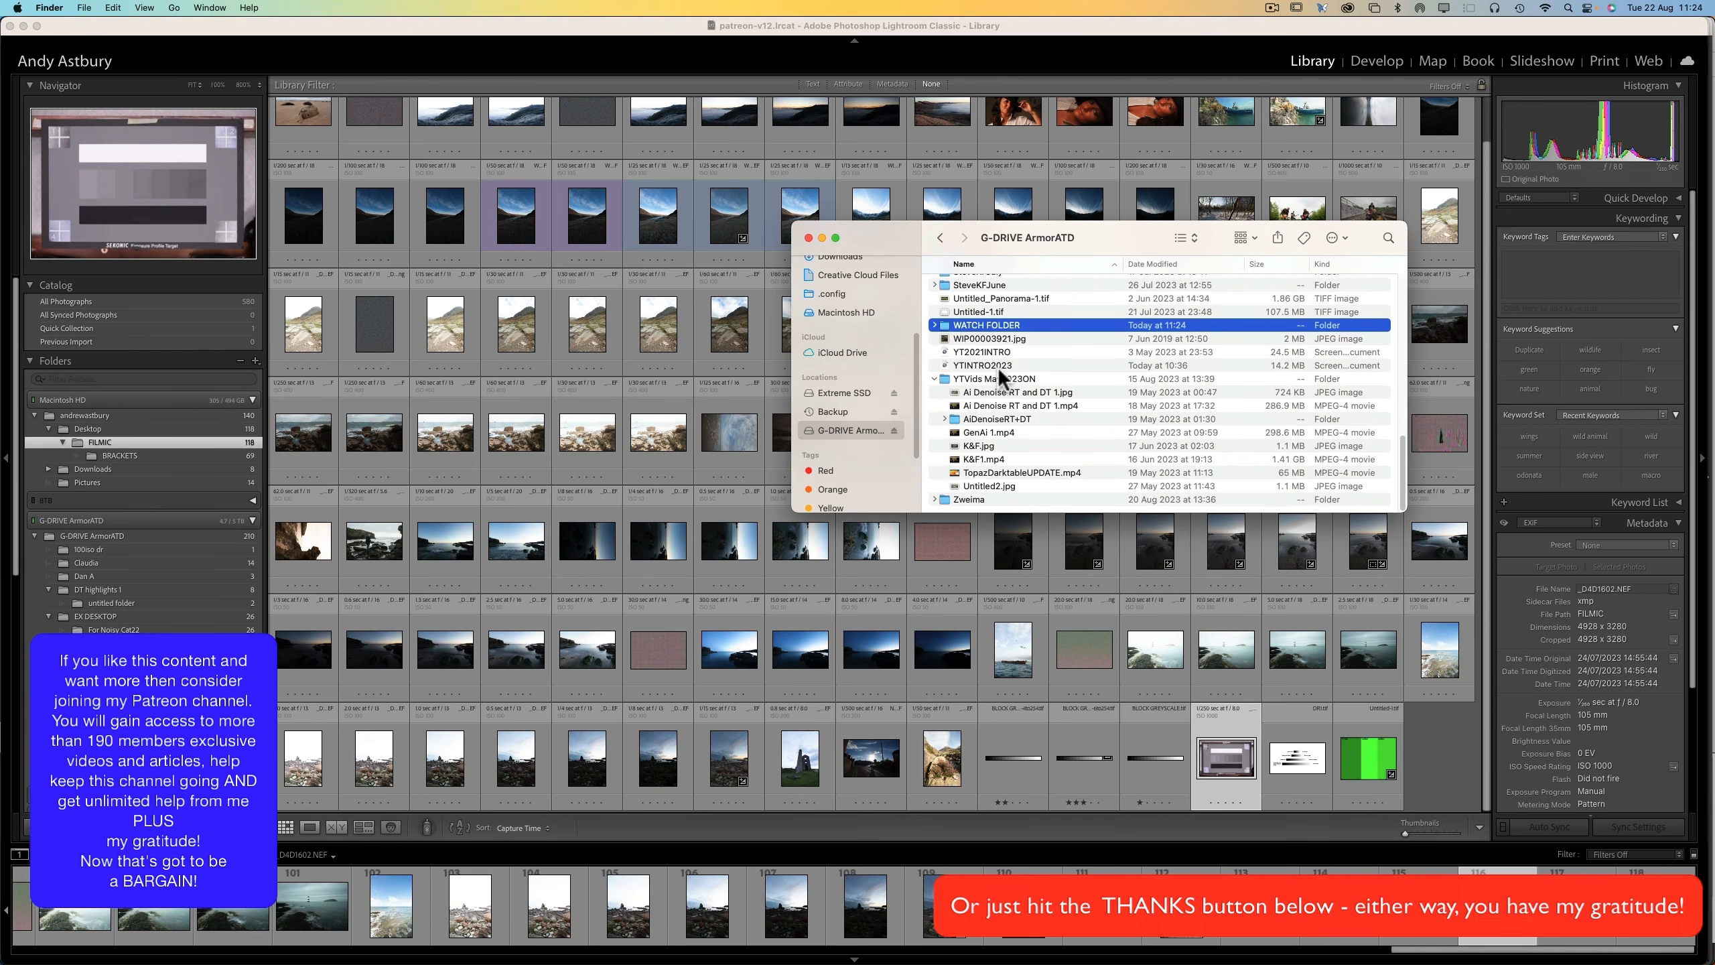
double_click(993, 324)
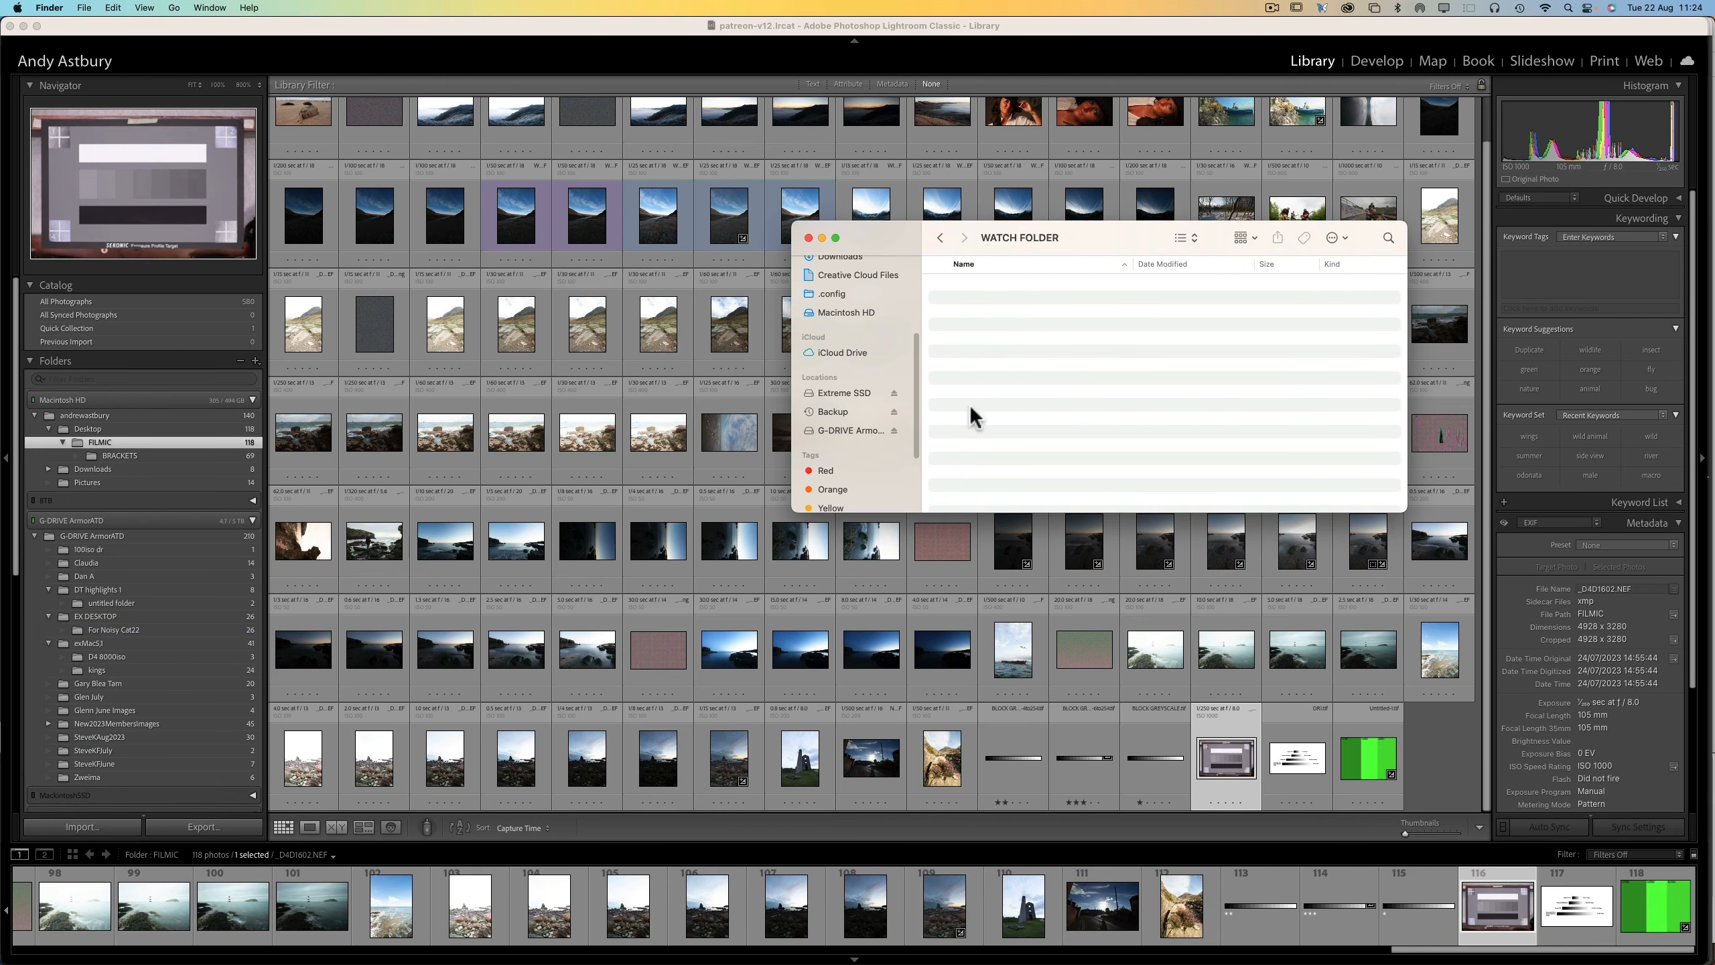
- Return to Lightroom Classic, choose WATCH FOLDER on G-DRIVE ArmorATD as the watched folder in Auto Import Settings, and apply the settings
click(135, 28)
click(75, 7)
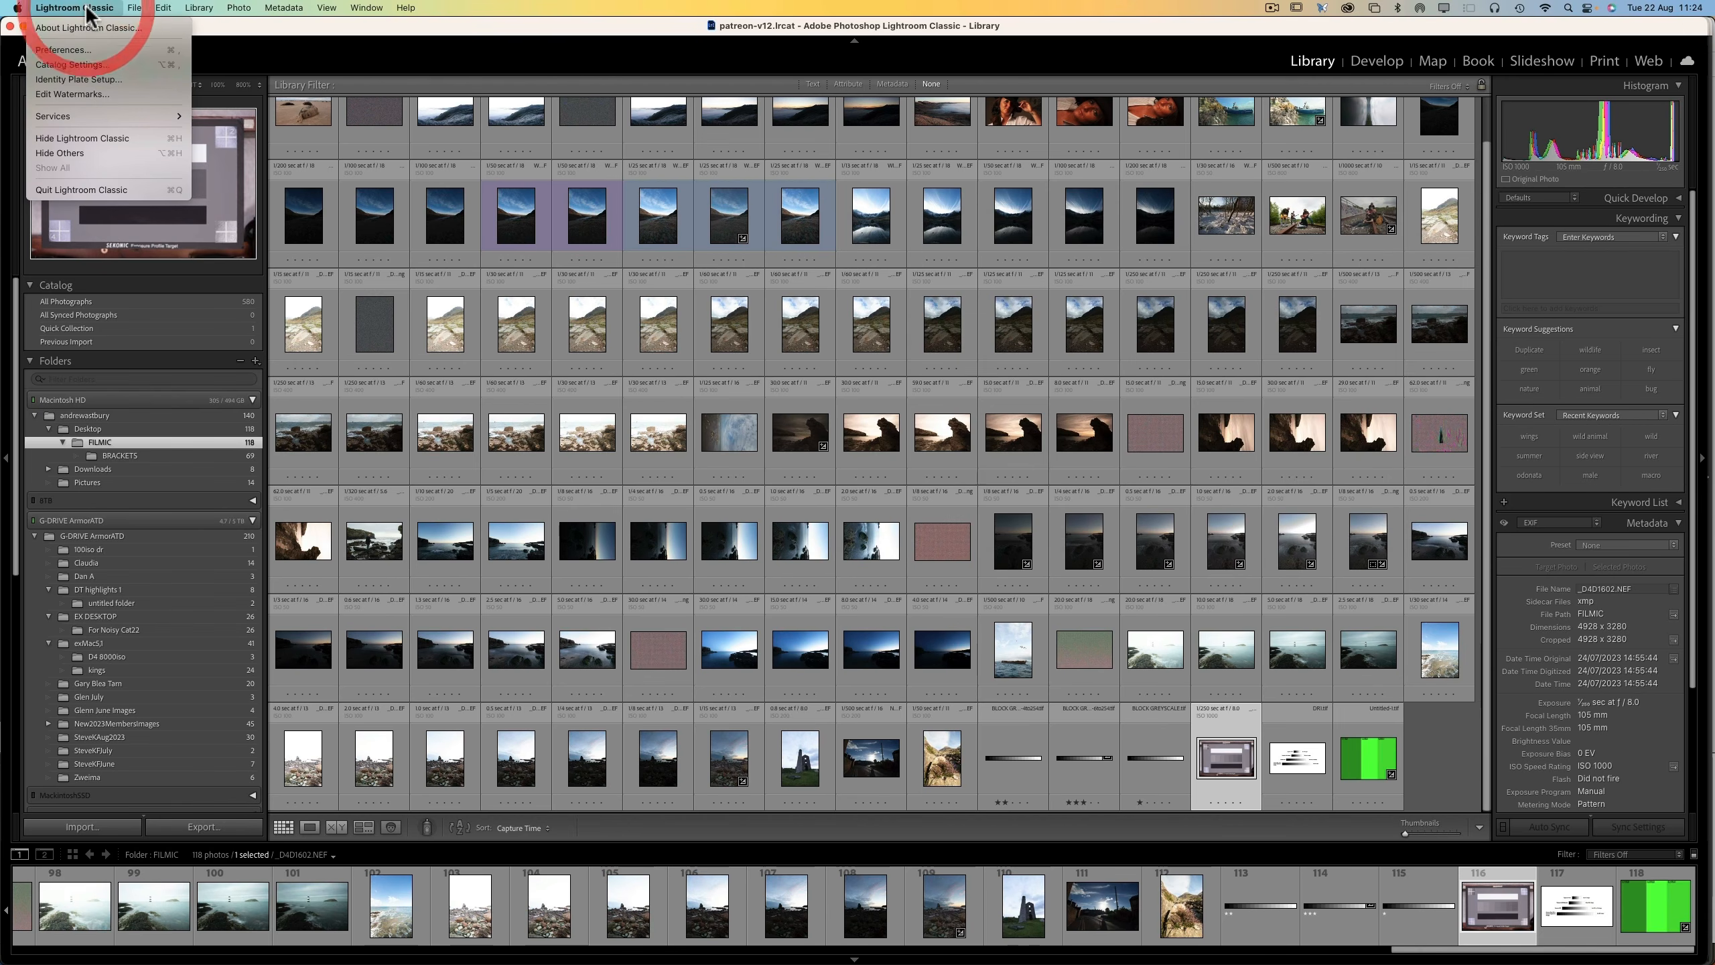
mouse_move(135, 8)
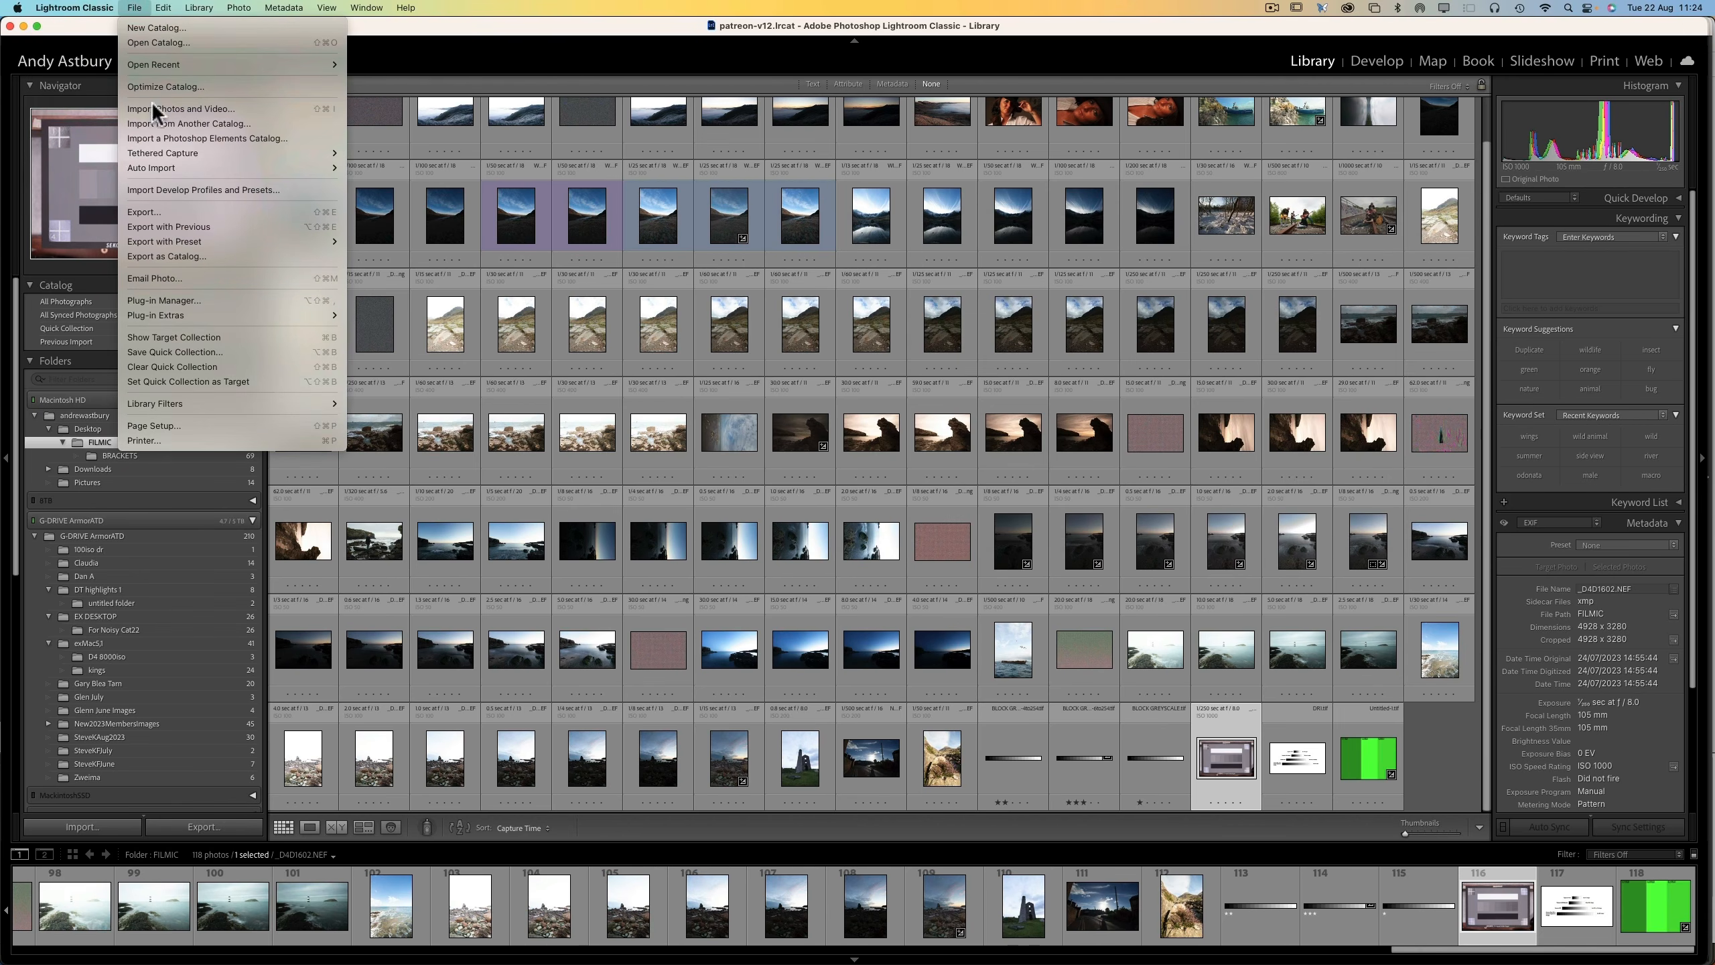
mouse_move(339, 166)
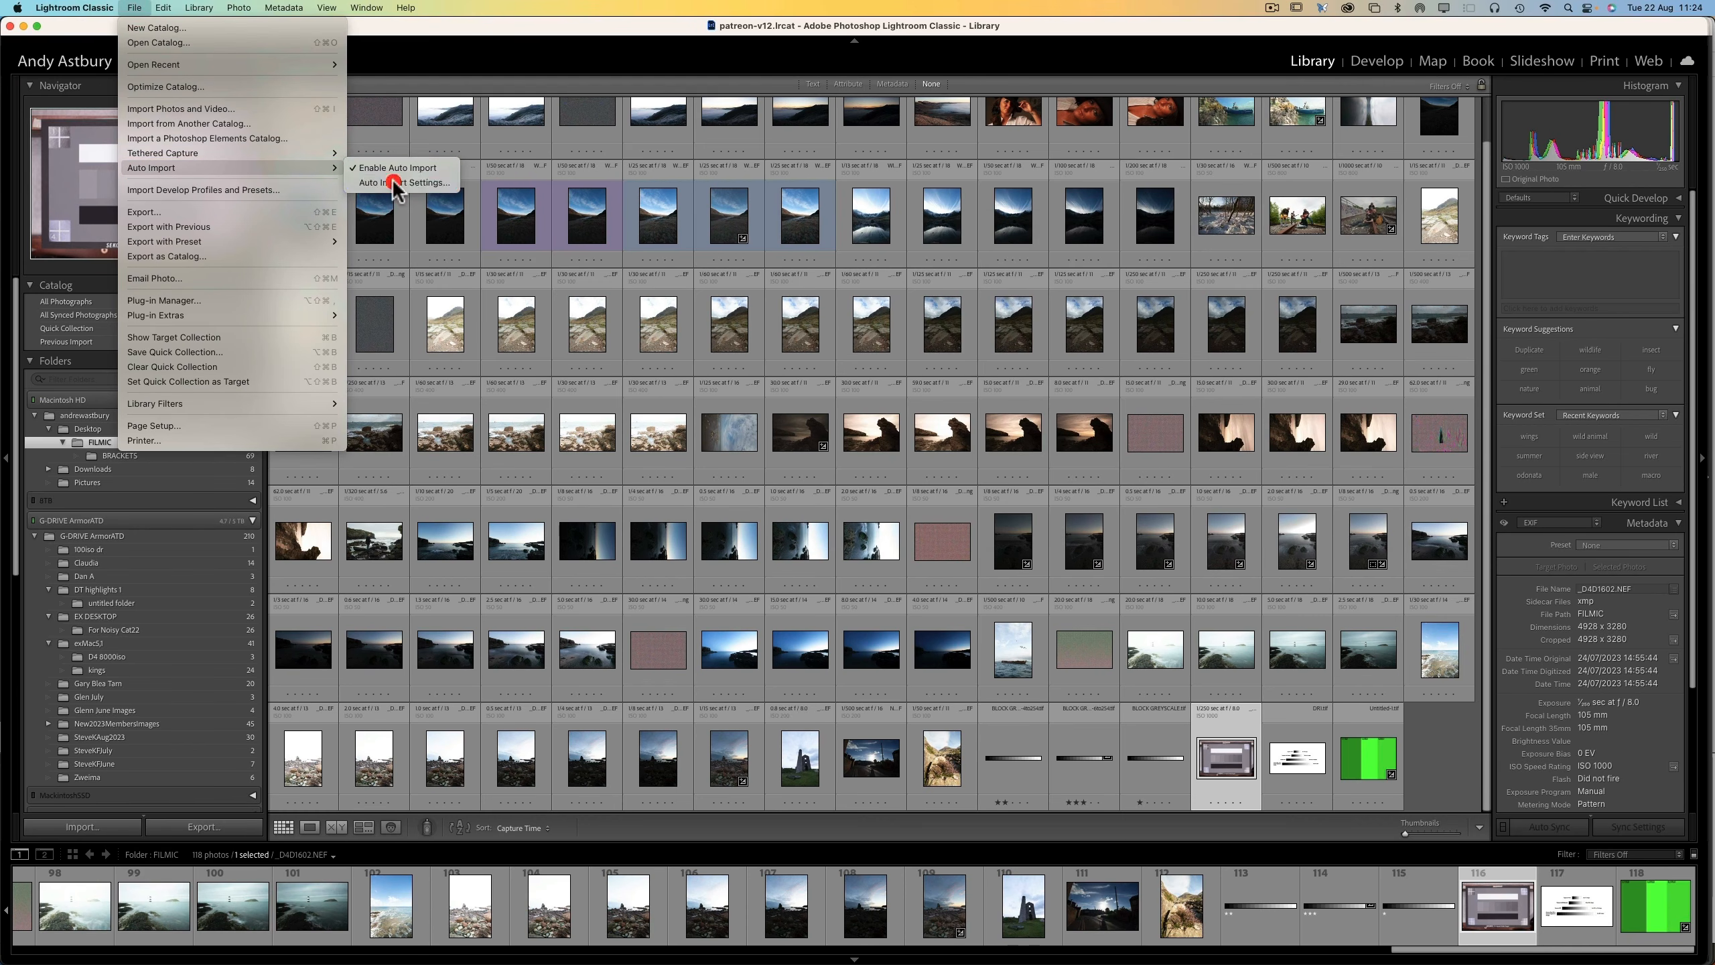
click(392, 179)
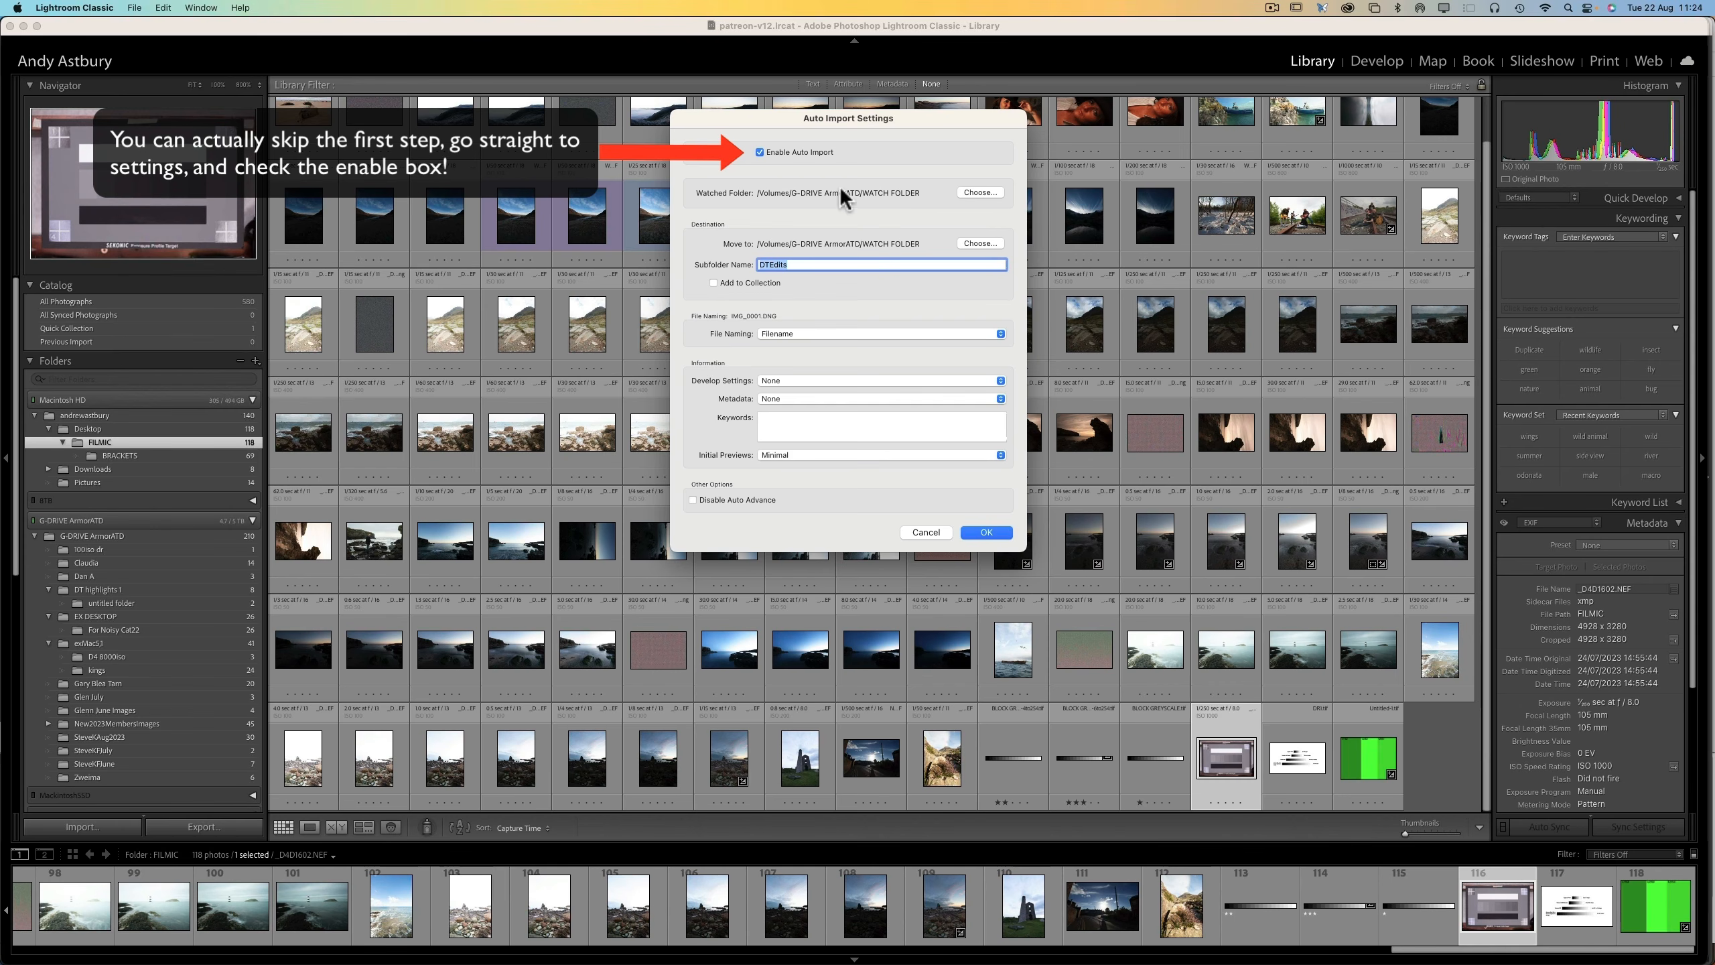
click(985, 192)
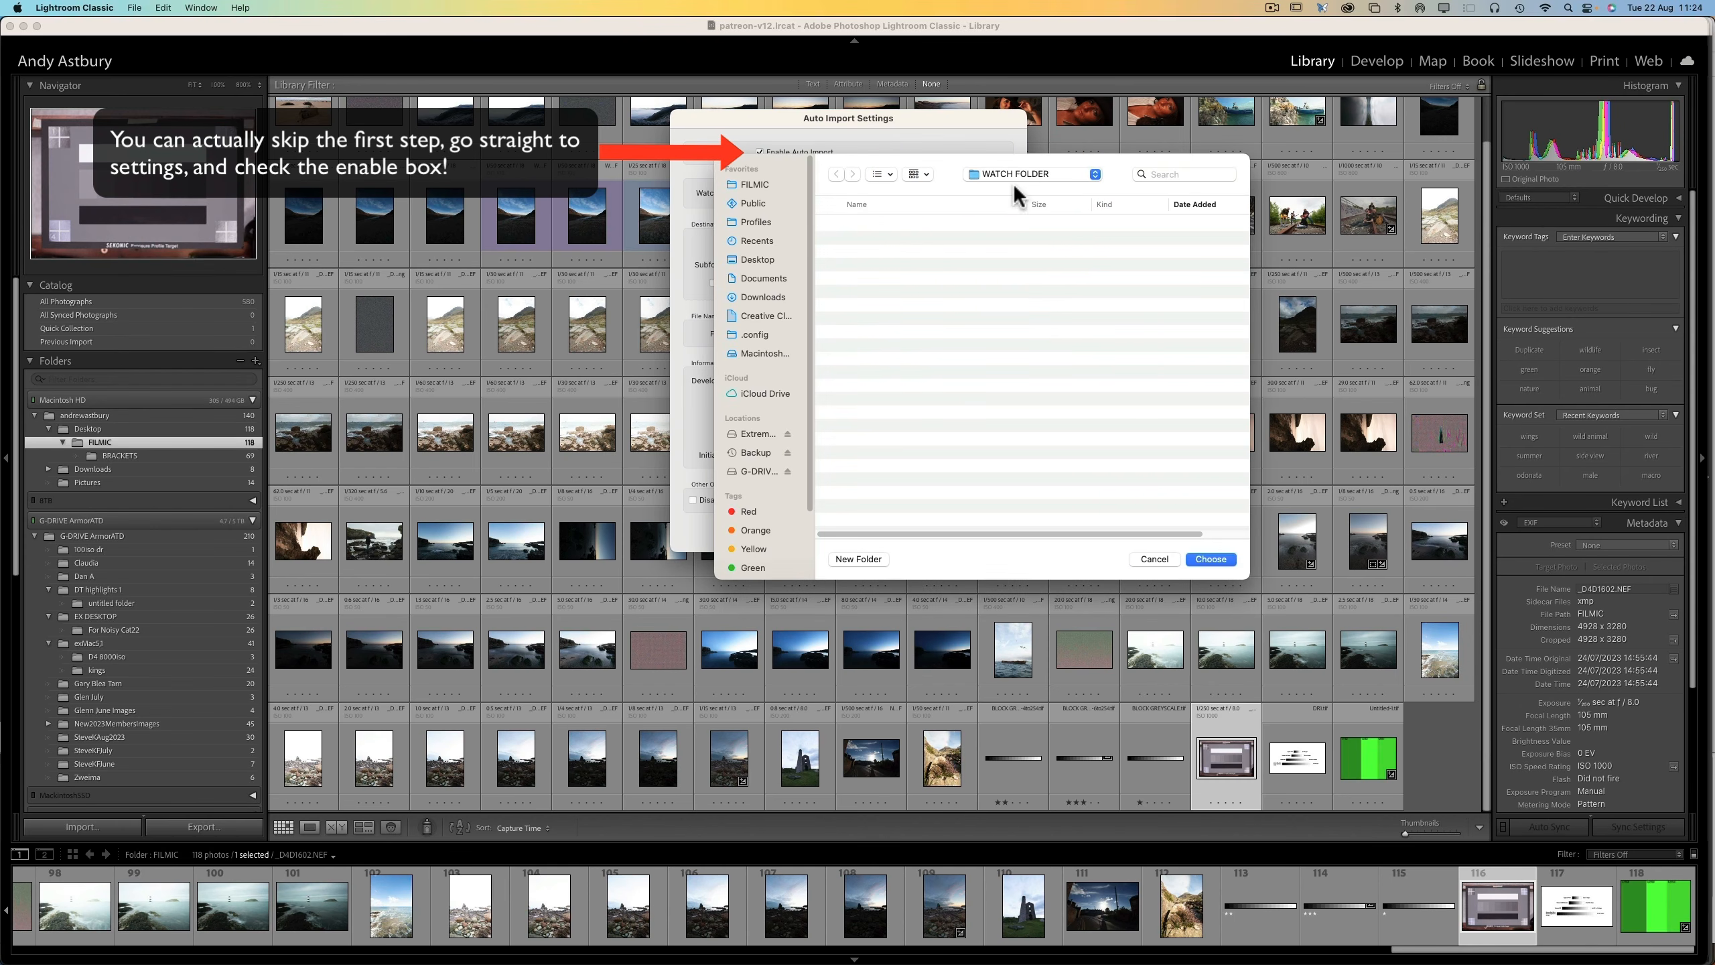
click(1222, 560)
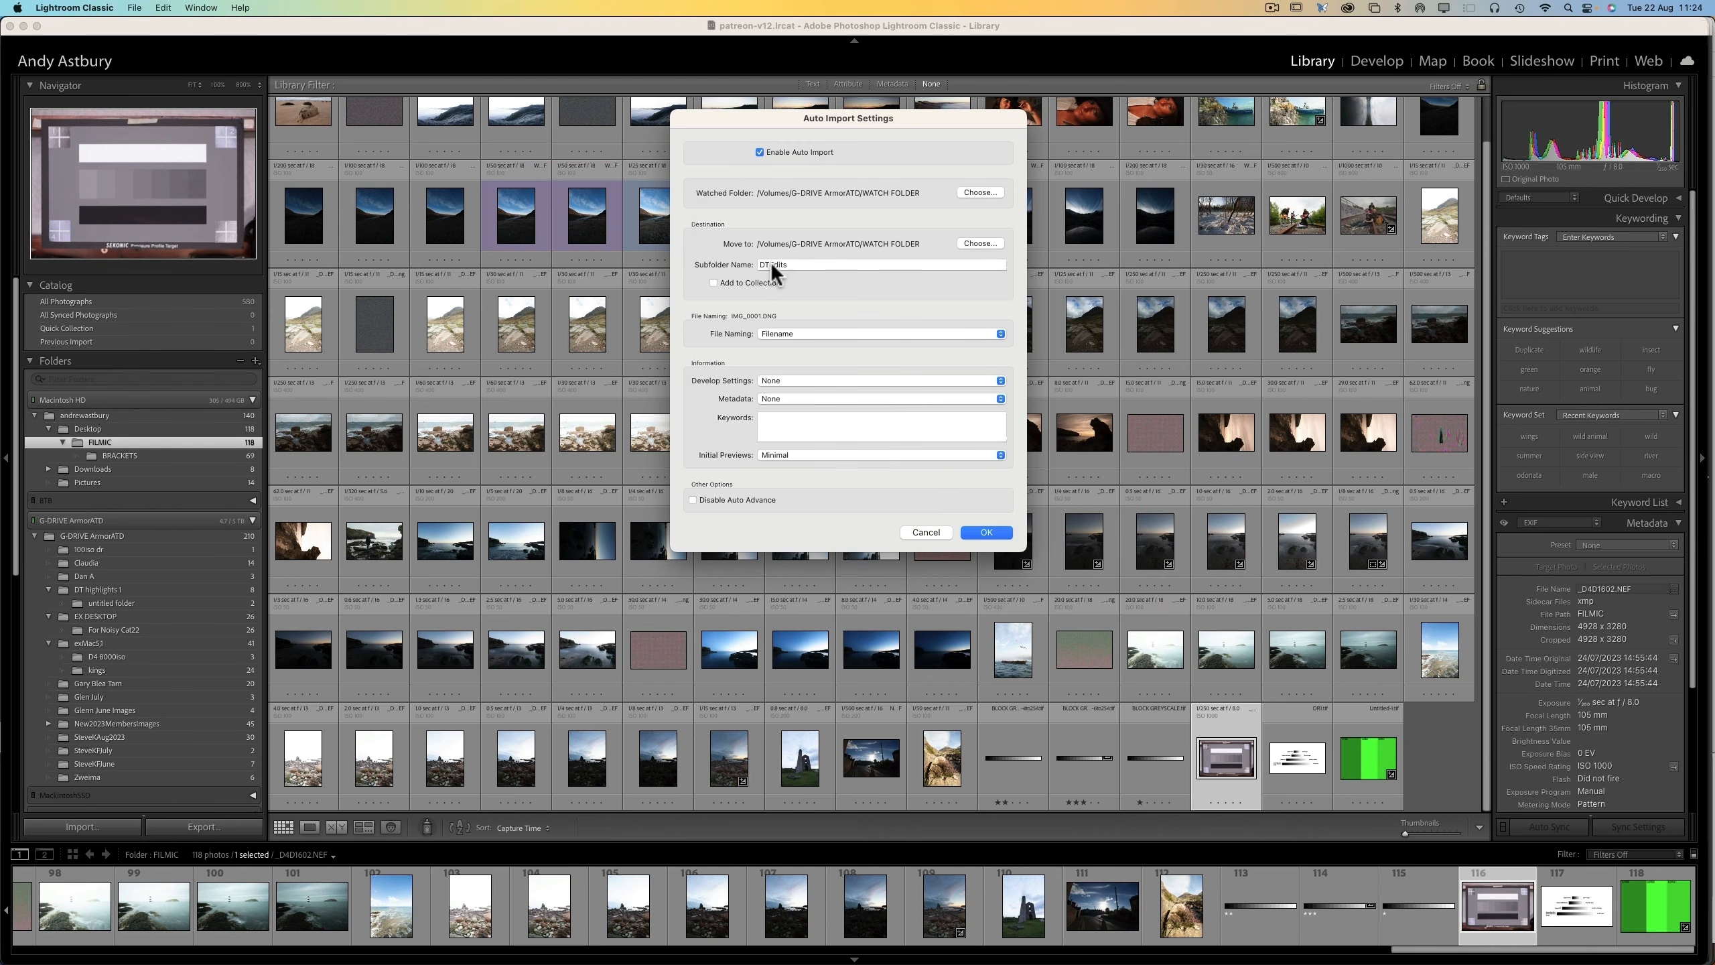
click(985, 533)
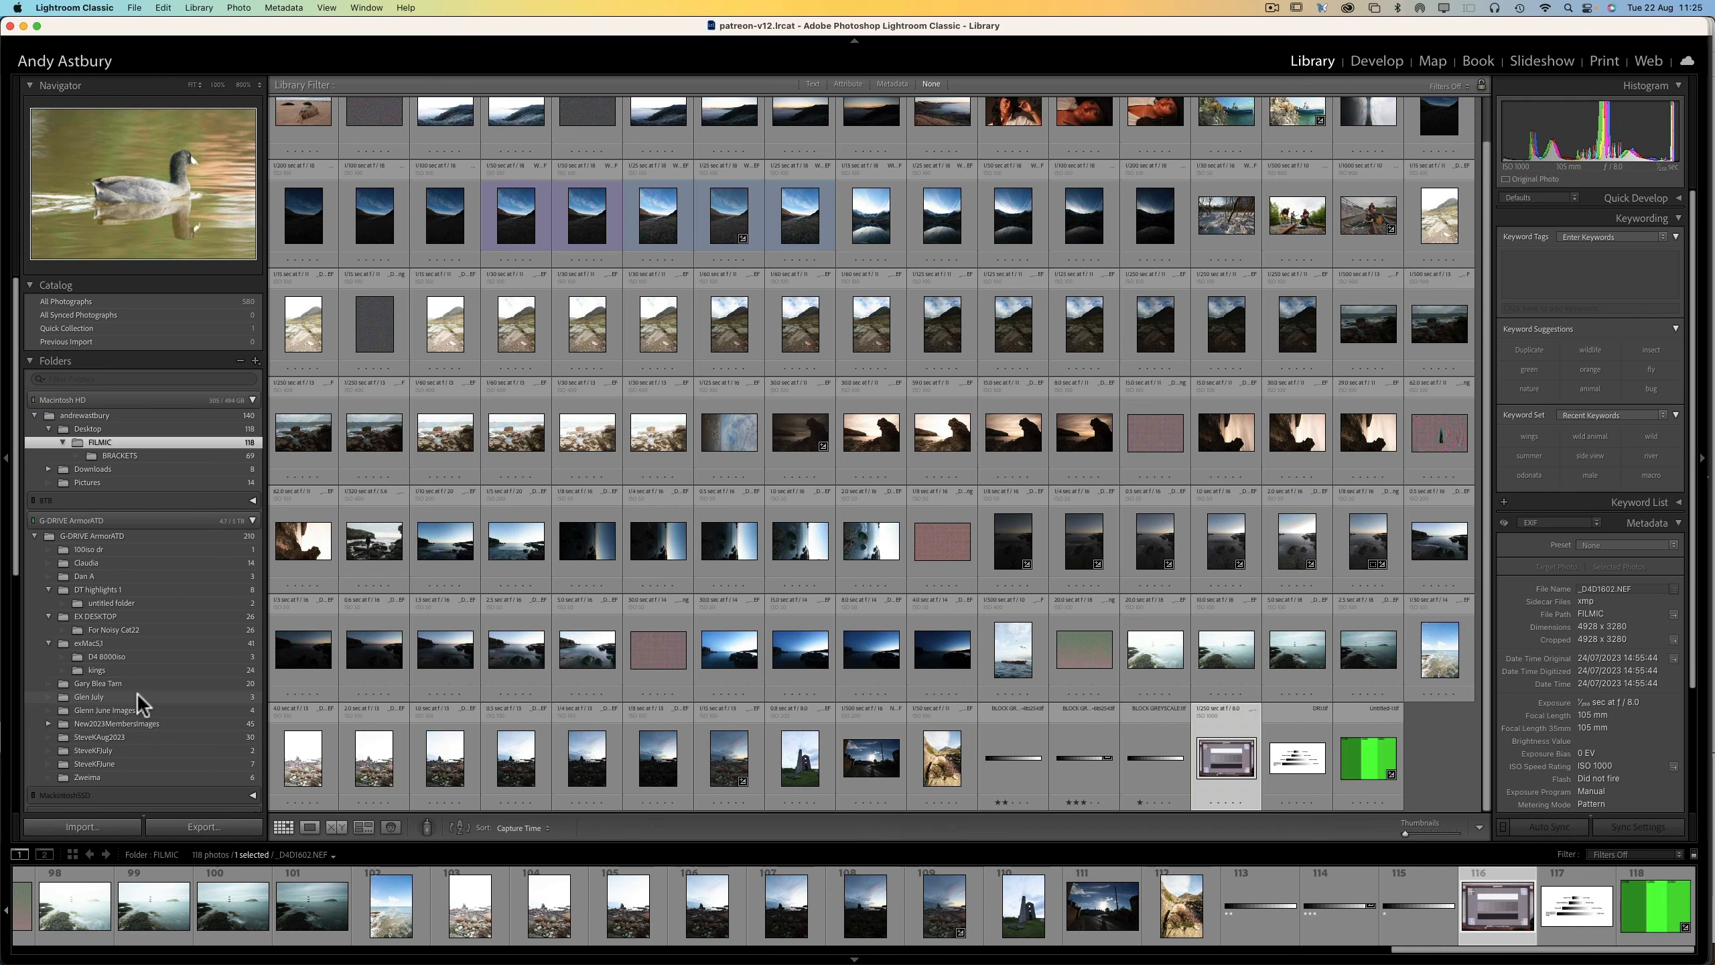
- Switch to darktable's lighttable and set the export destination to WATCH FOLDER on the G-DRIVE ArmorATD drive
mouse_move(452, 959)
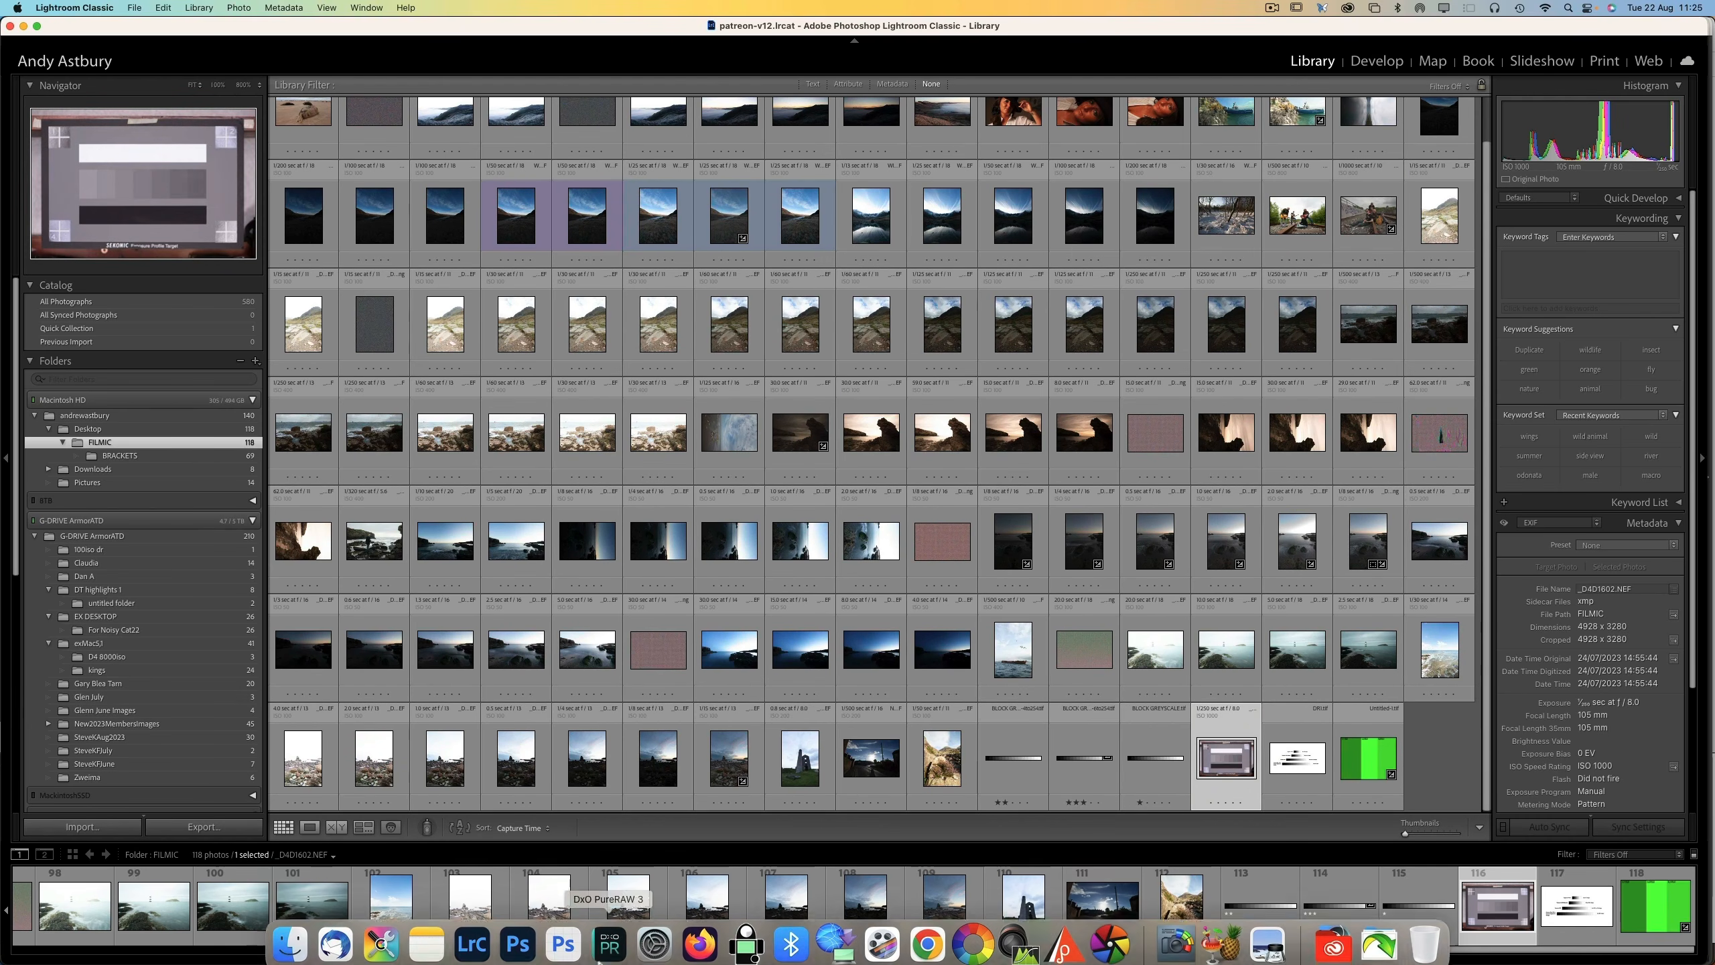
click(1116, 947)
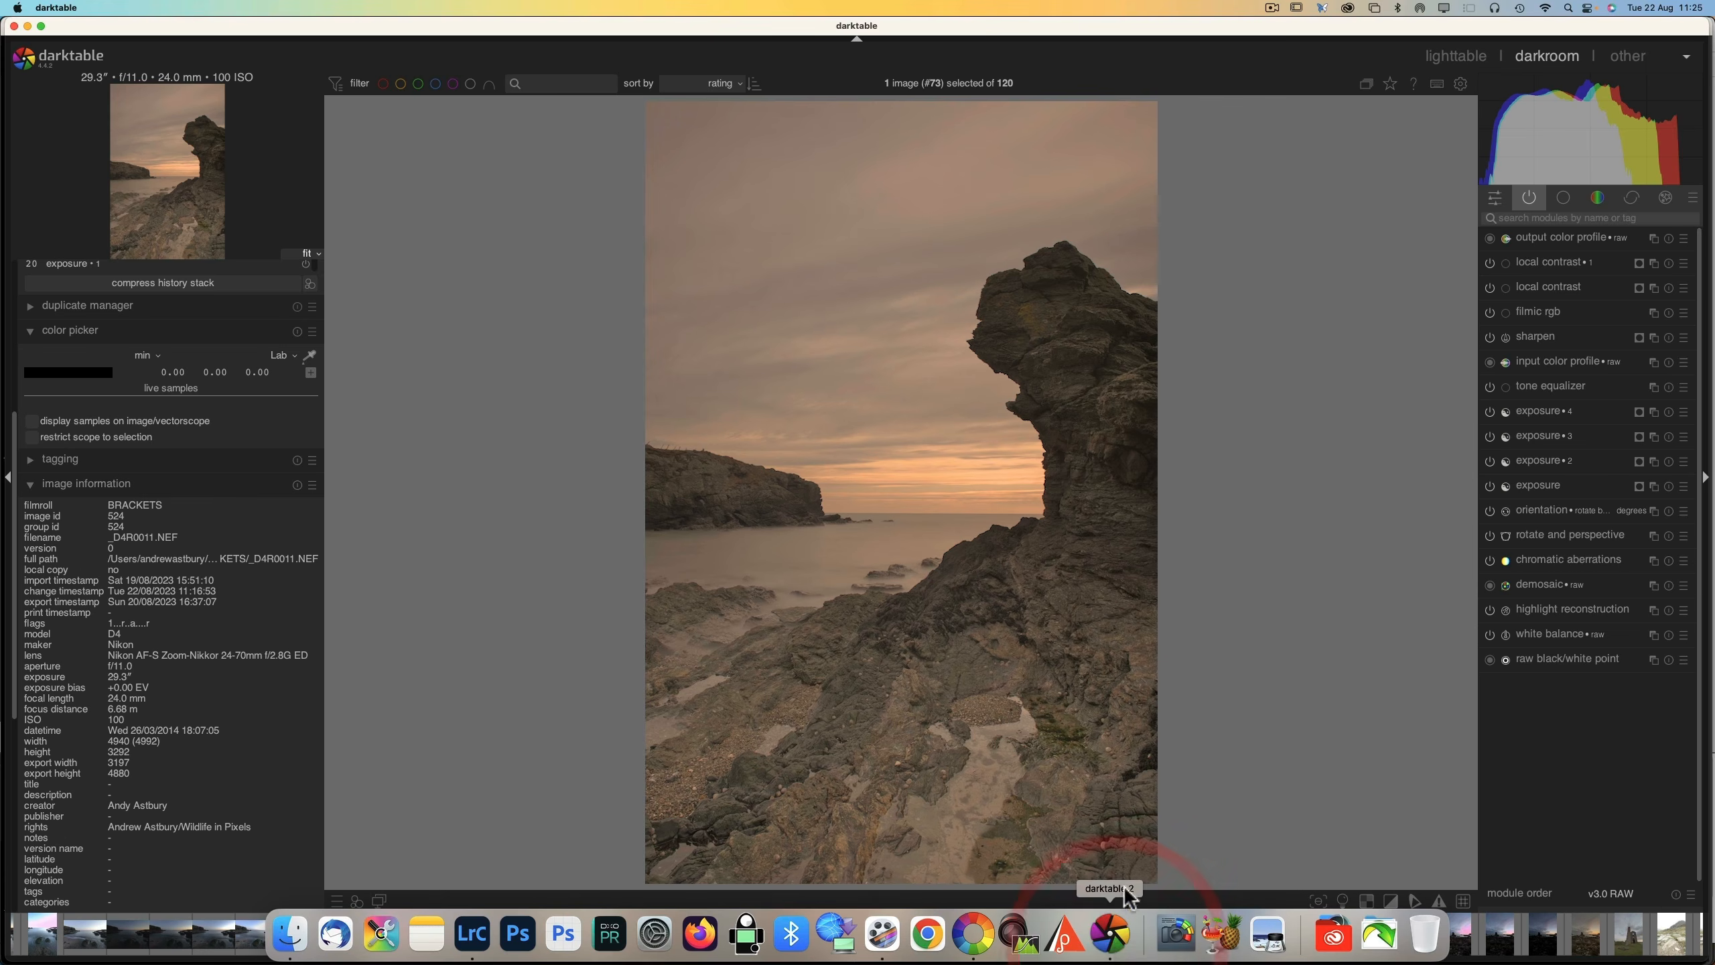
click(1451, 56)
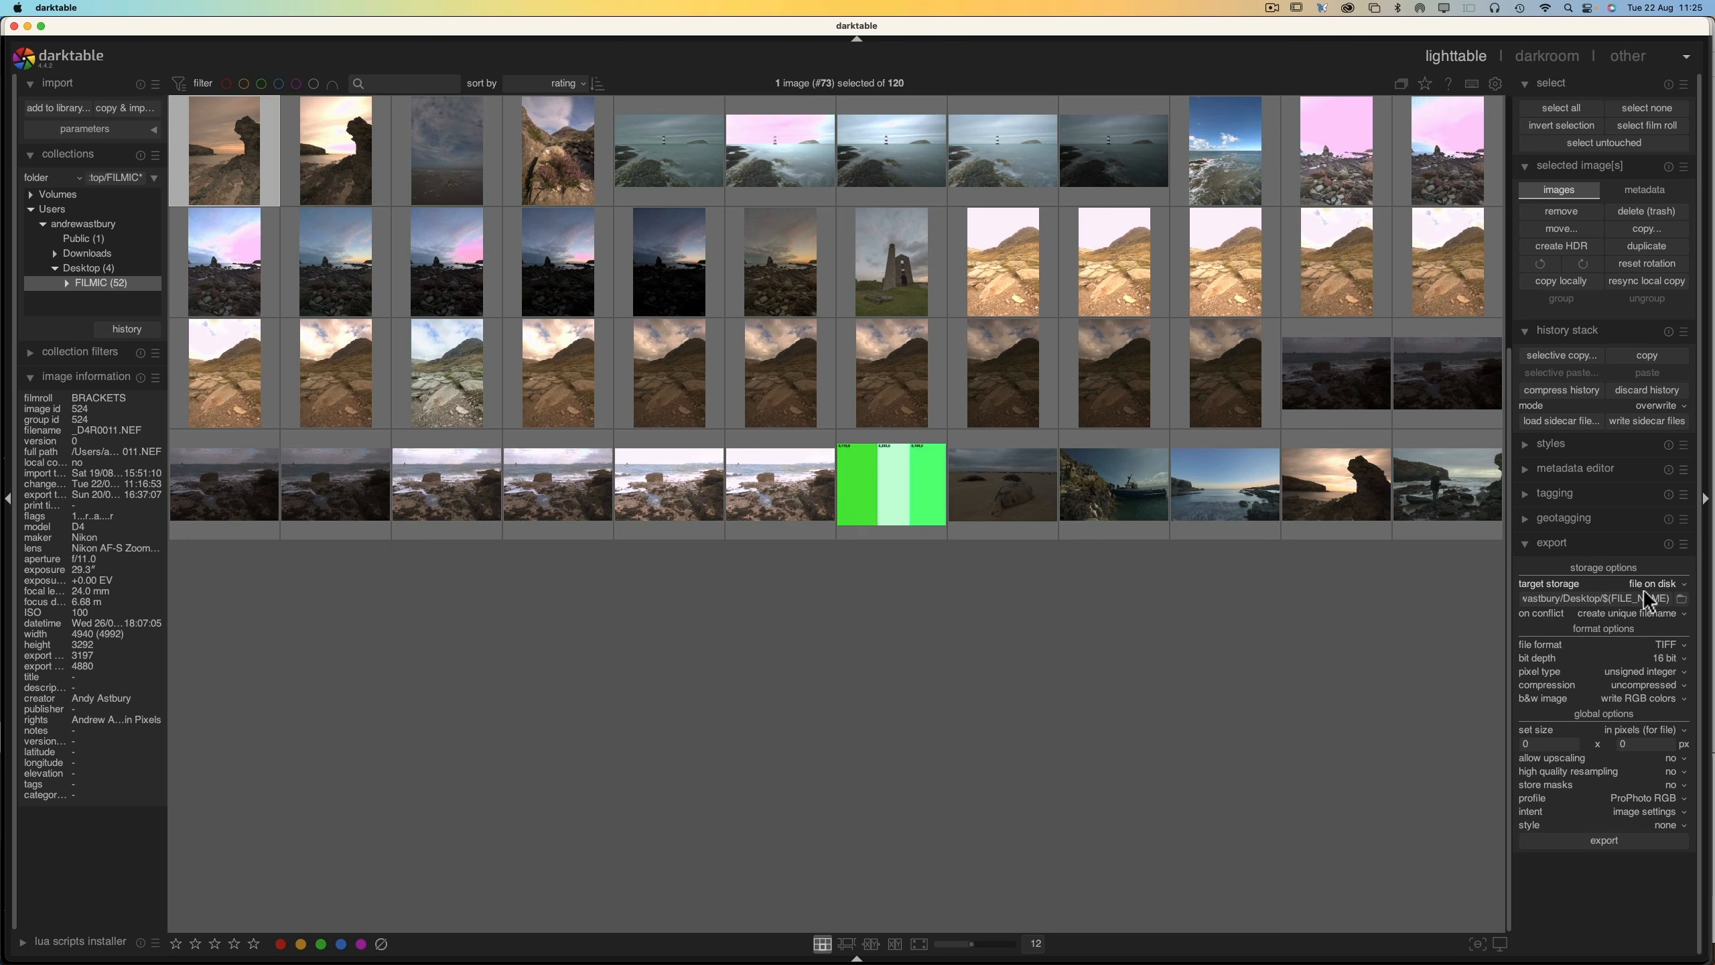
click(1682, 598)
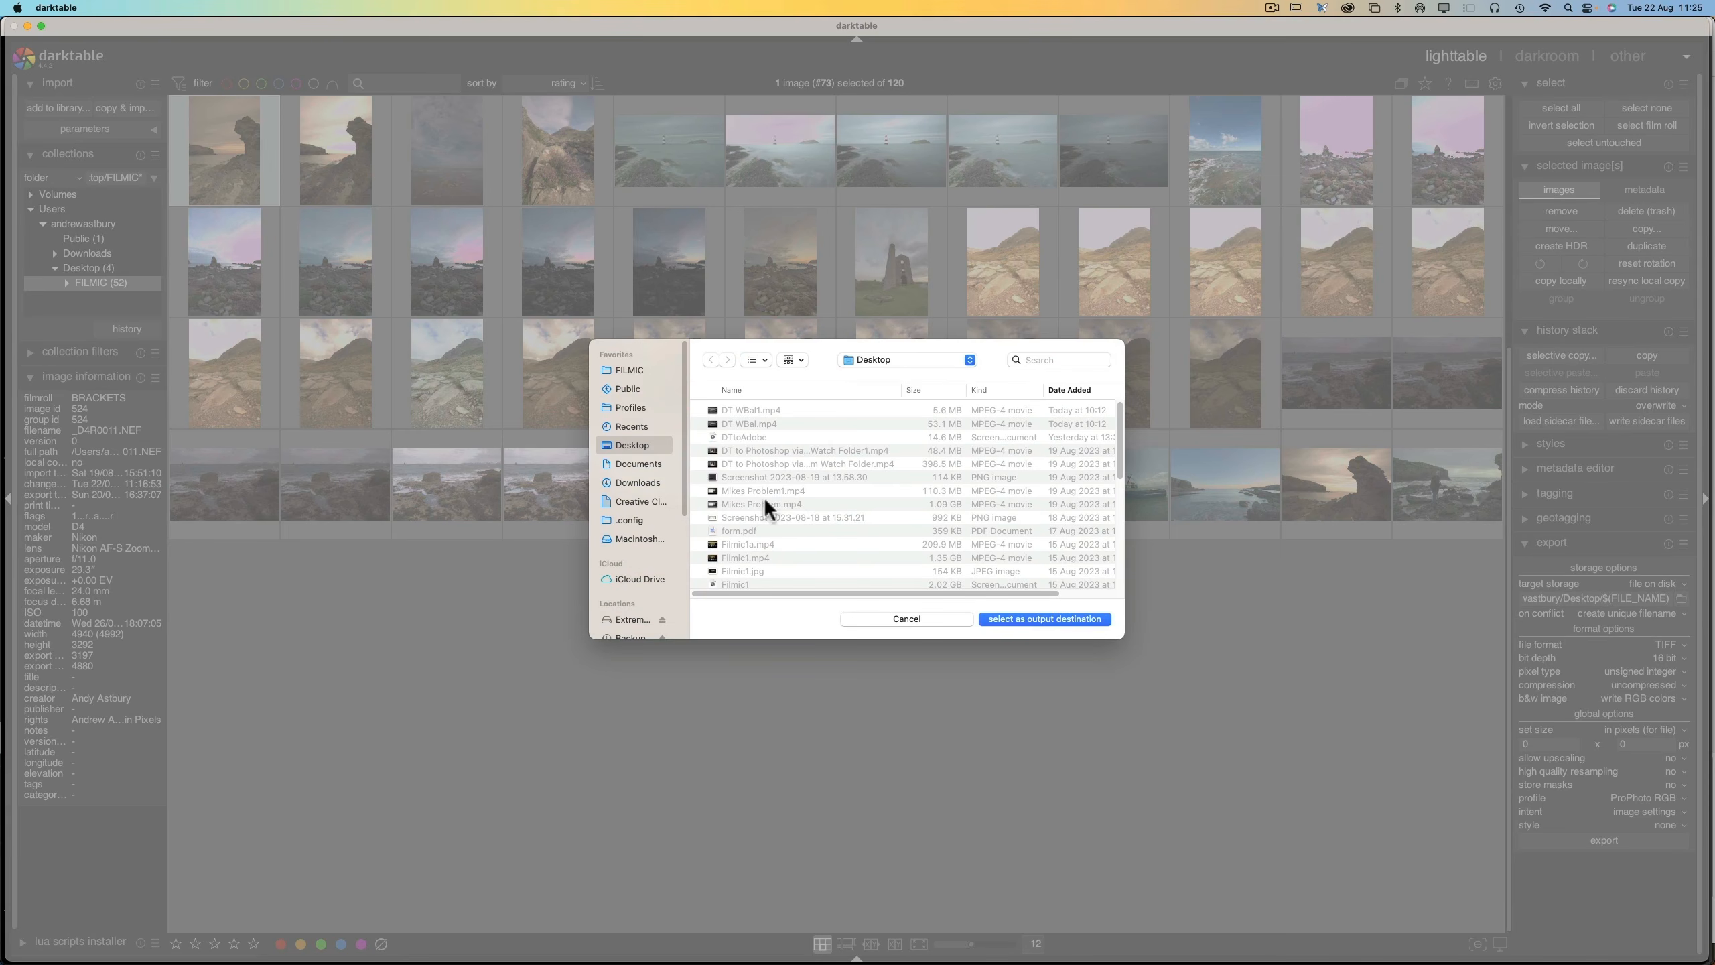
scroll(648, 579, down, 5)
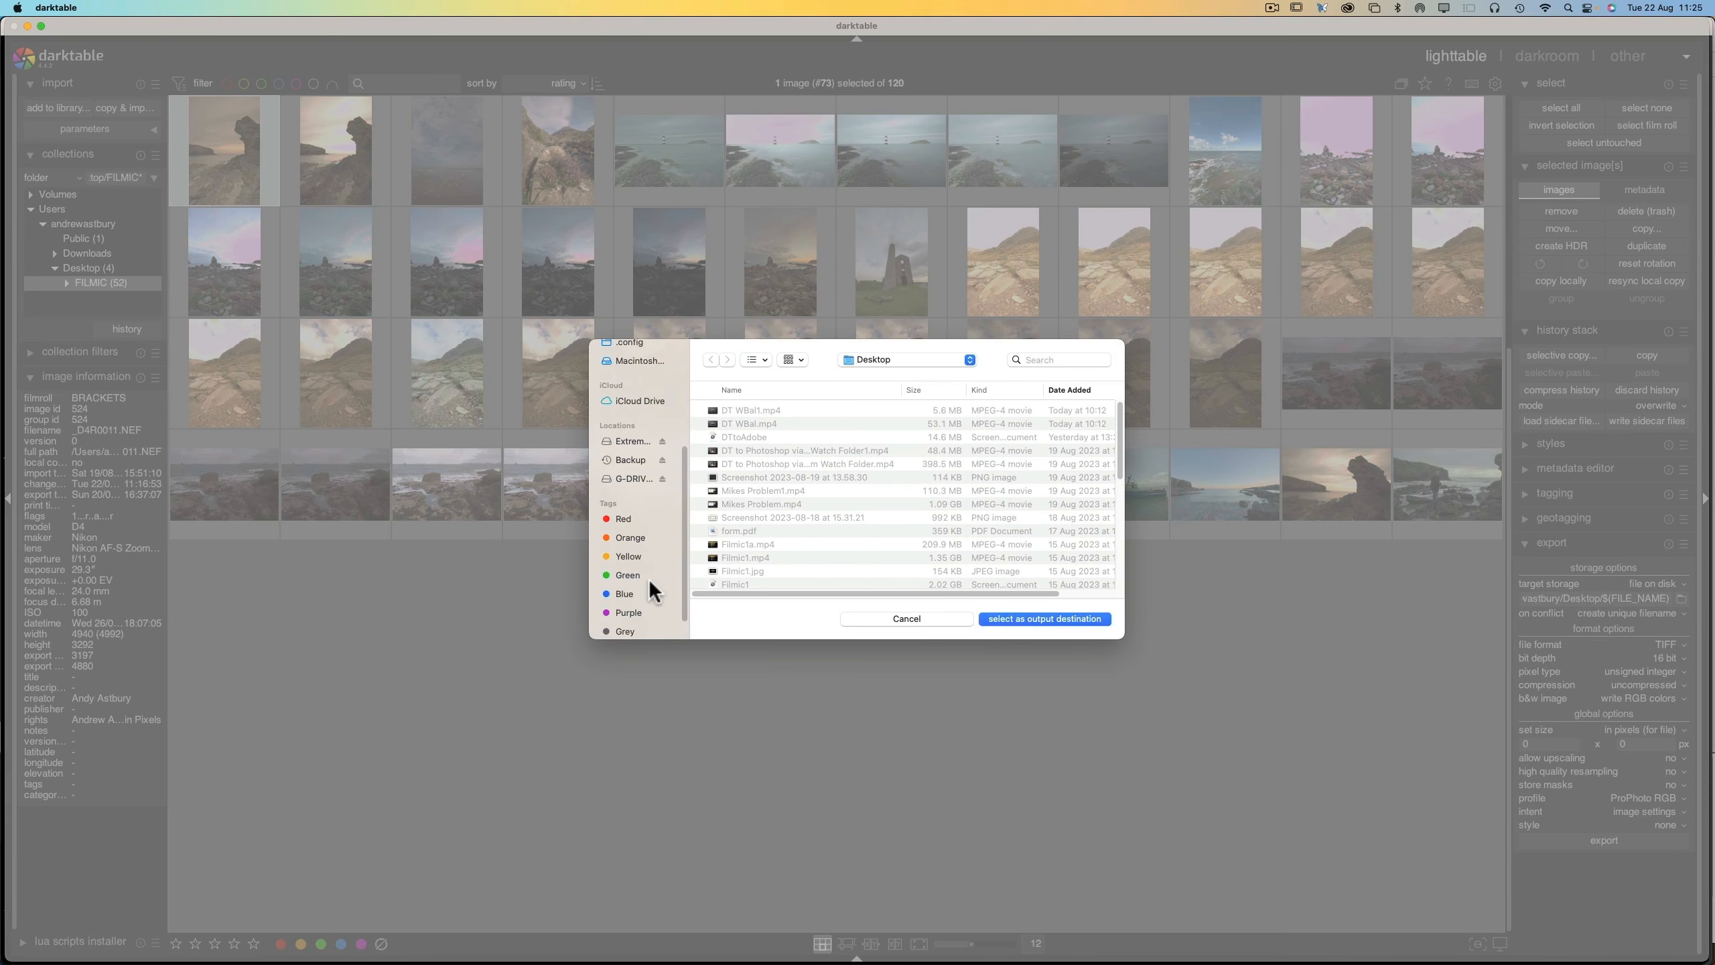
click(628, 477)
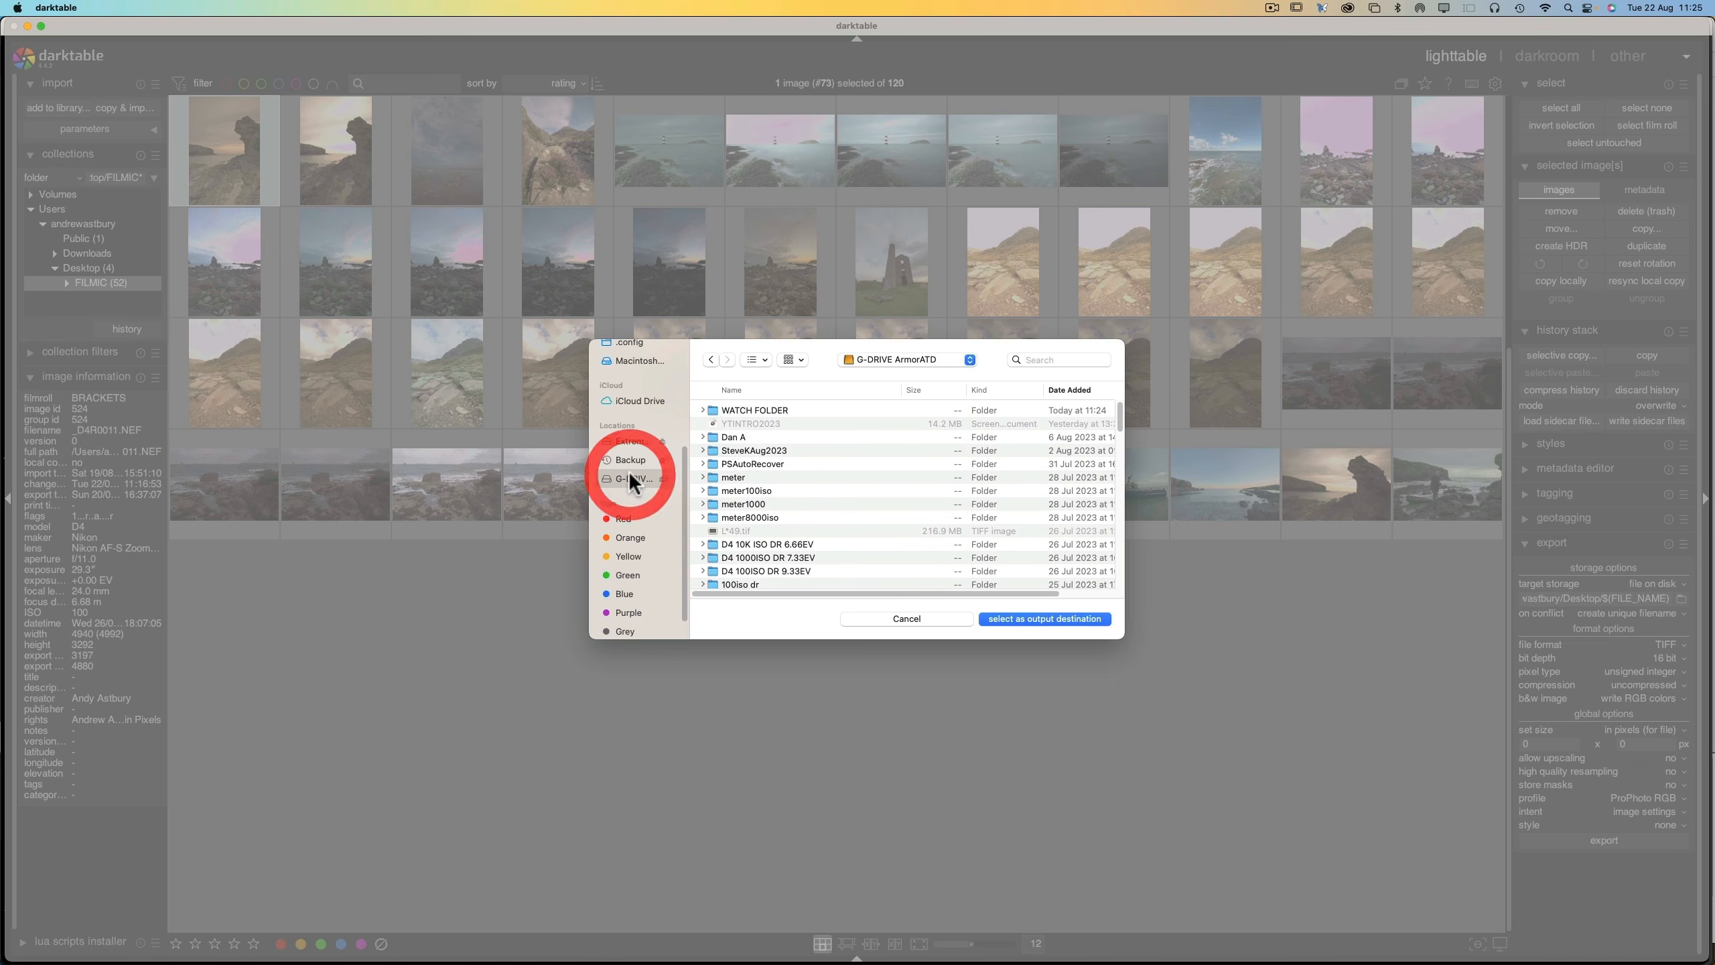
double_click(752, 409)
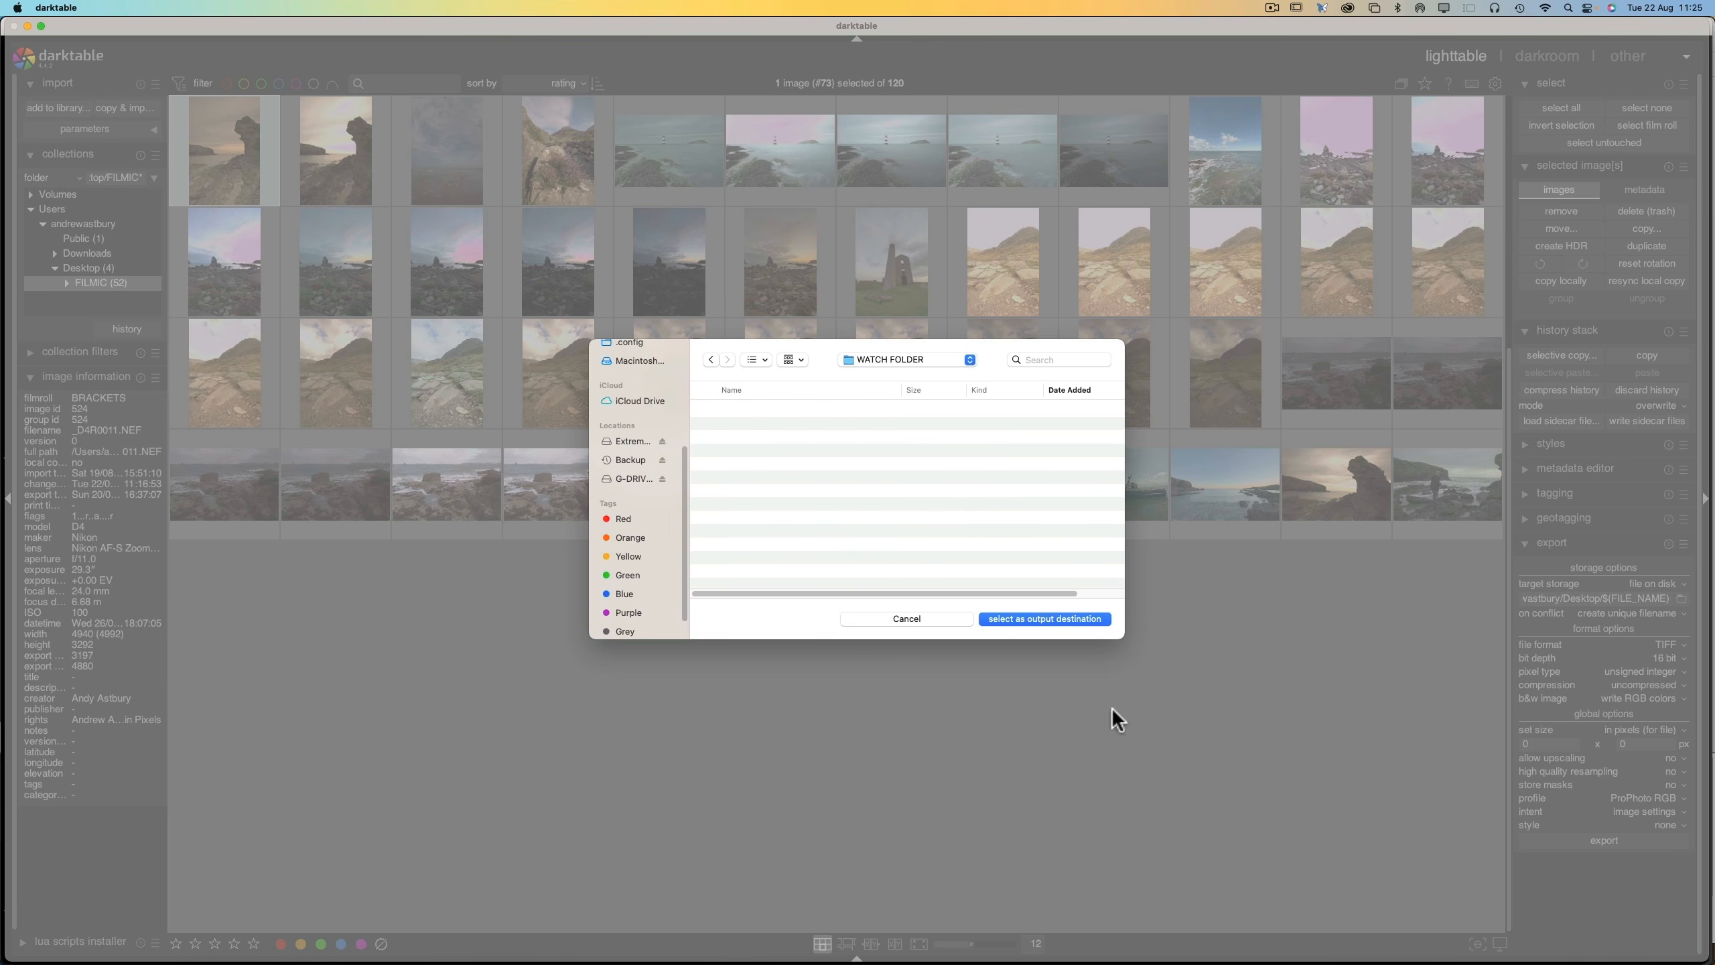
click(1036, 618)
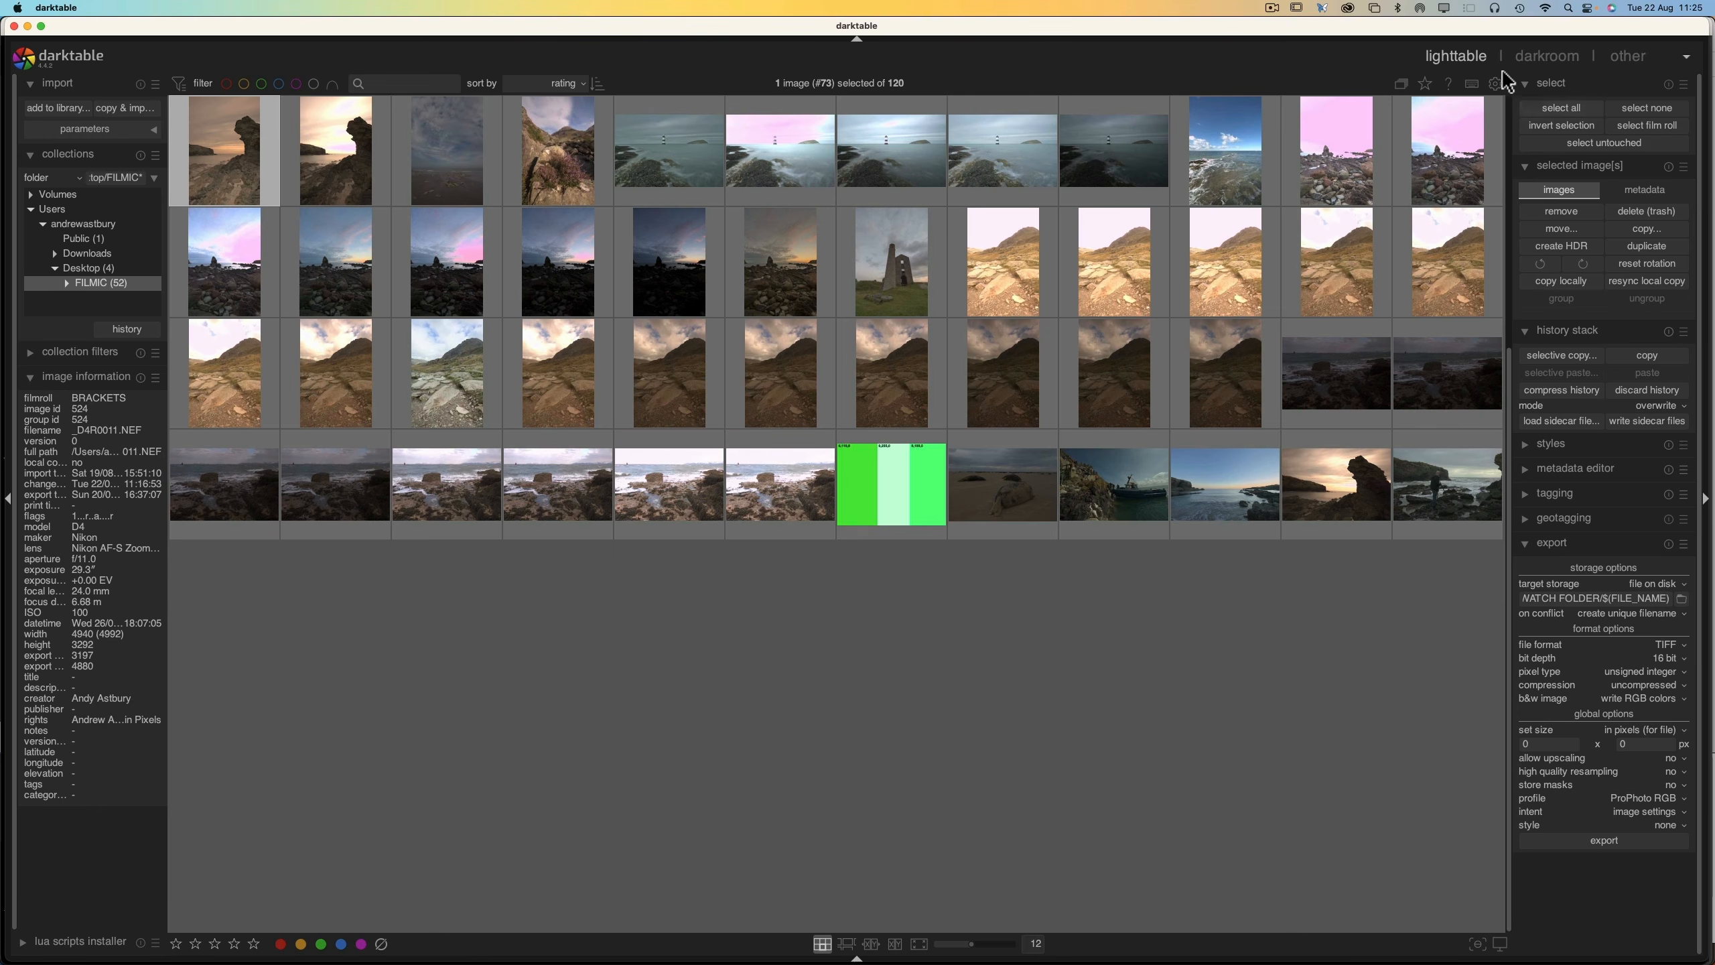
- Check the export profile in the darkroom's output color profile module, and export the selected image from the lighttable
click(1527, 57)
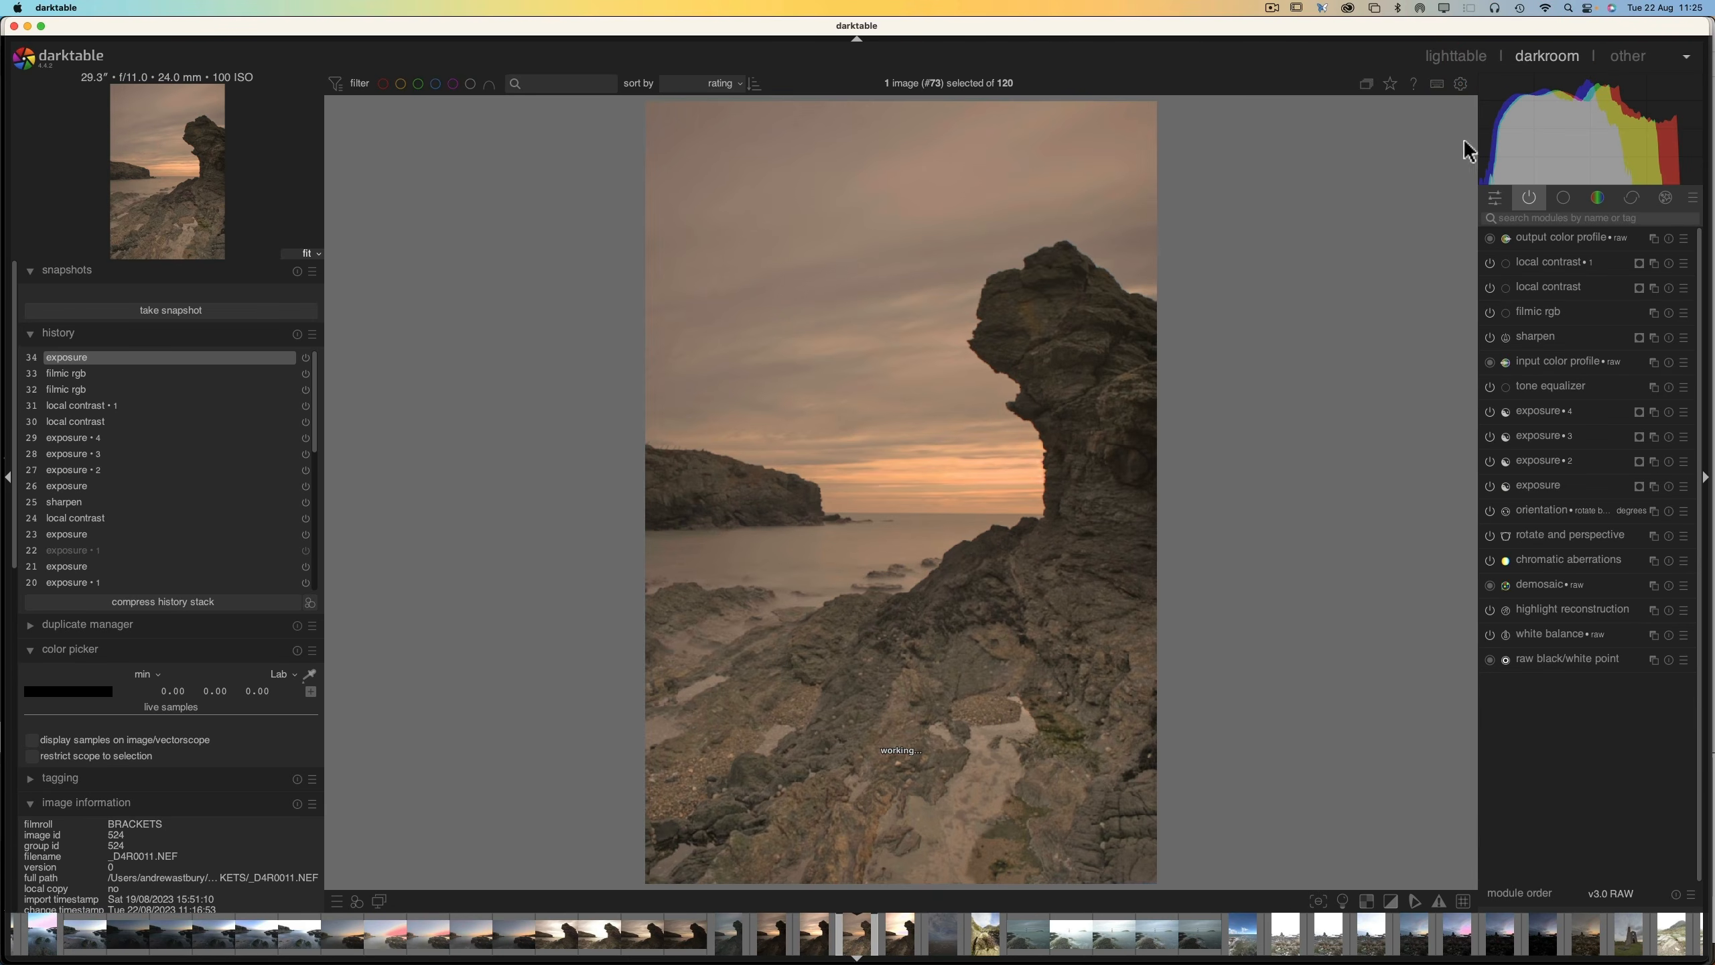
click(1556, 239)
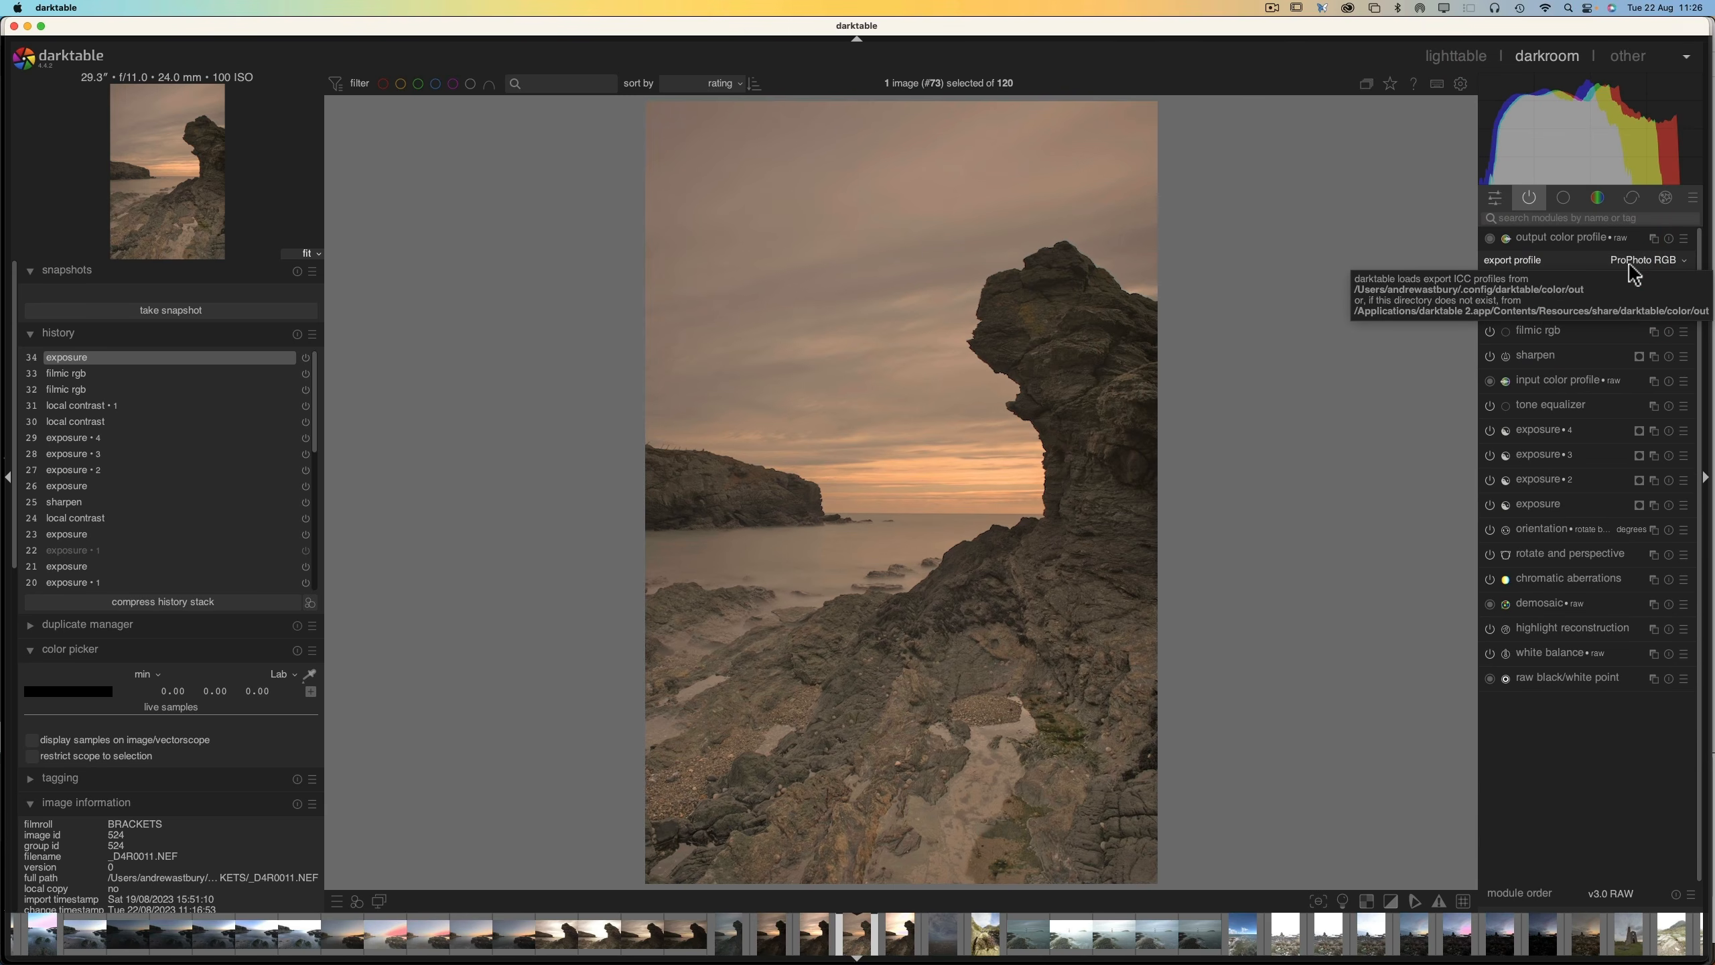
click(1465, 57)
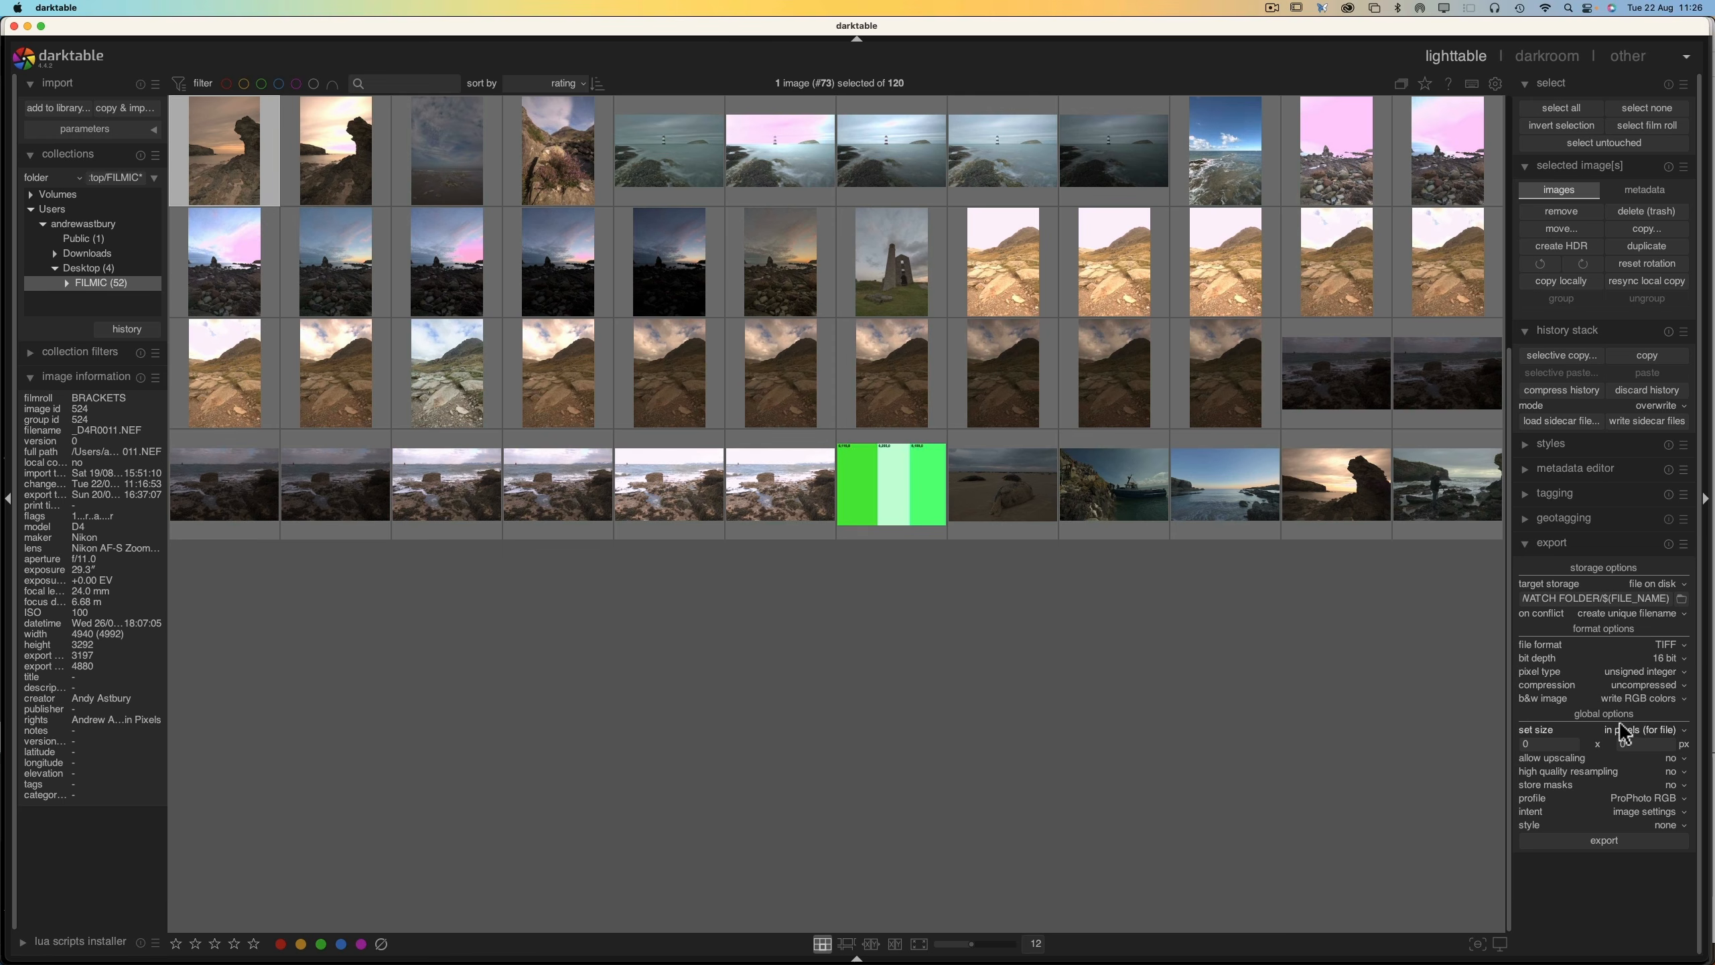
click(1627, 845)
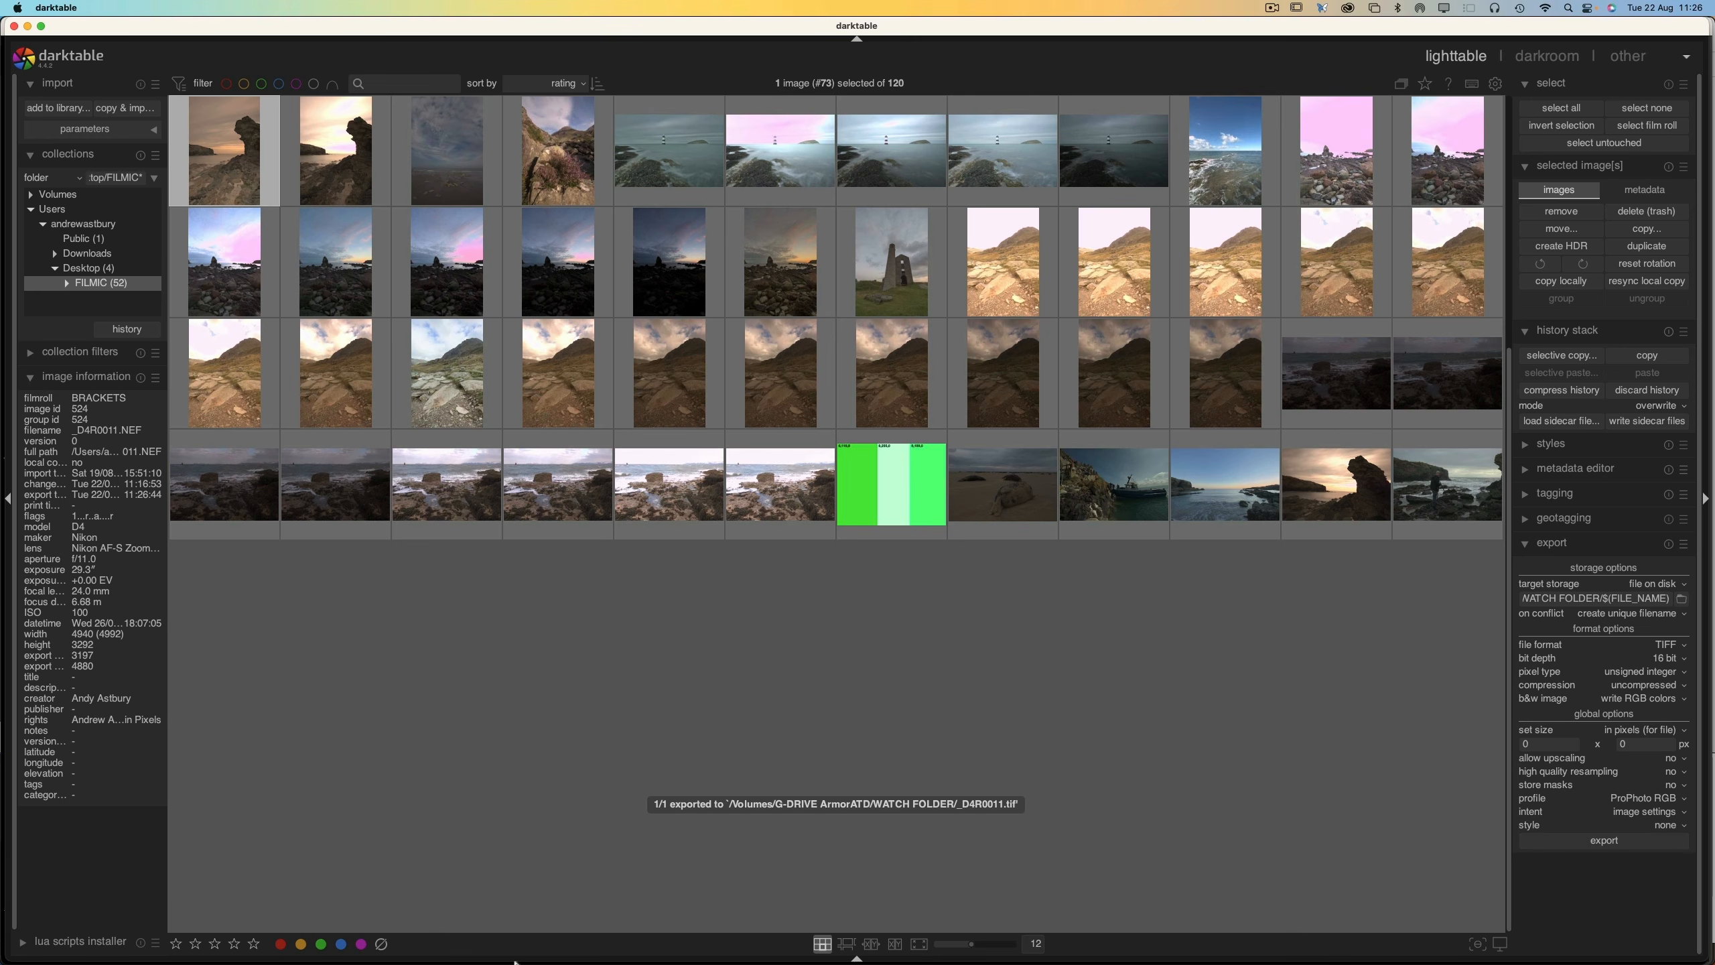
- Switch to Lightroom Classic, show the contents of WATCH FOLDER, and open the imported _D4R0011.tif in single-image view
mouse_move(510, 953)
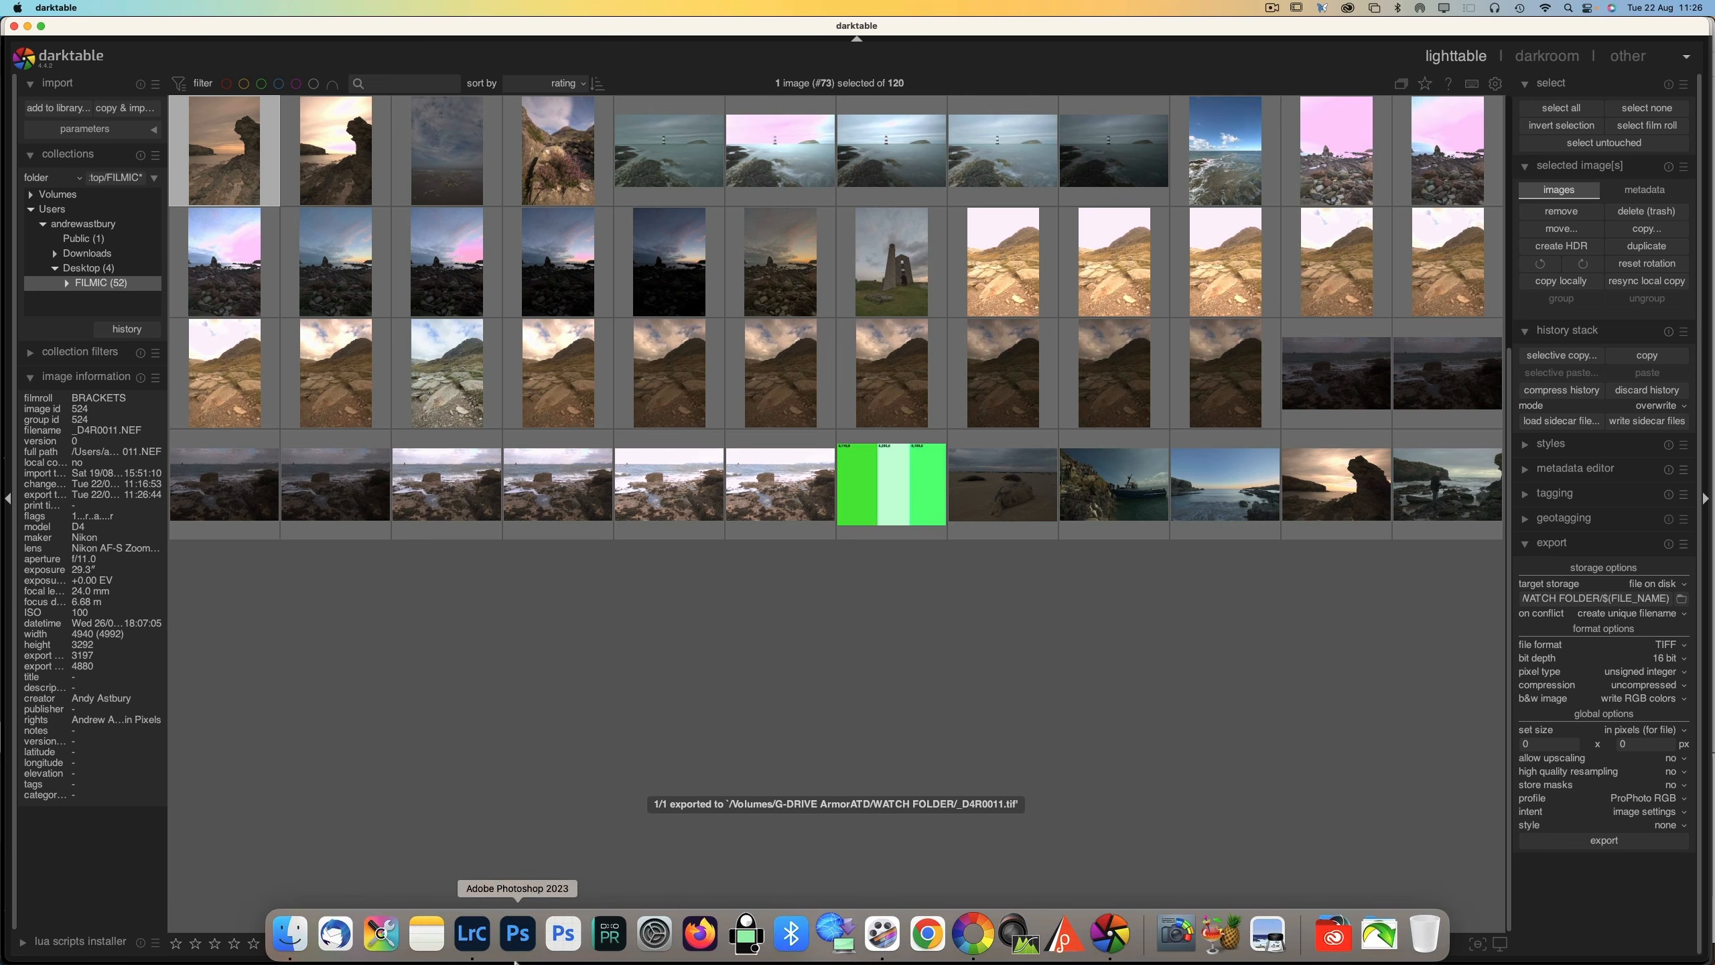
click(473, 934)
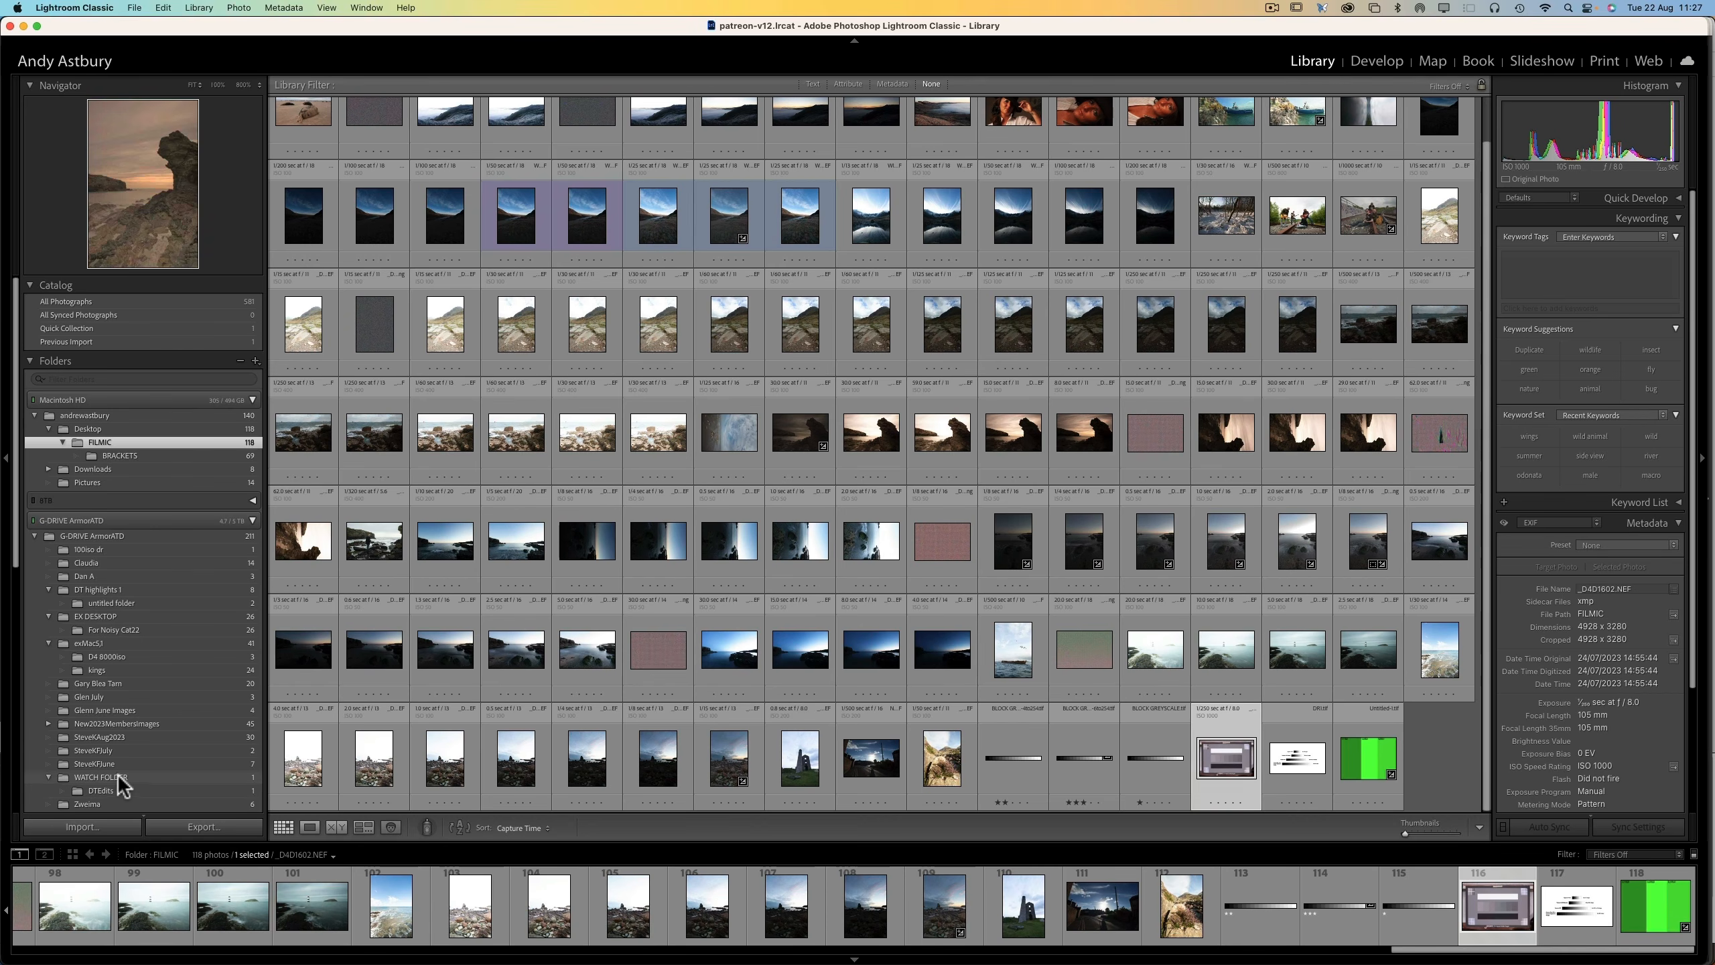
click(119, 778)
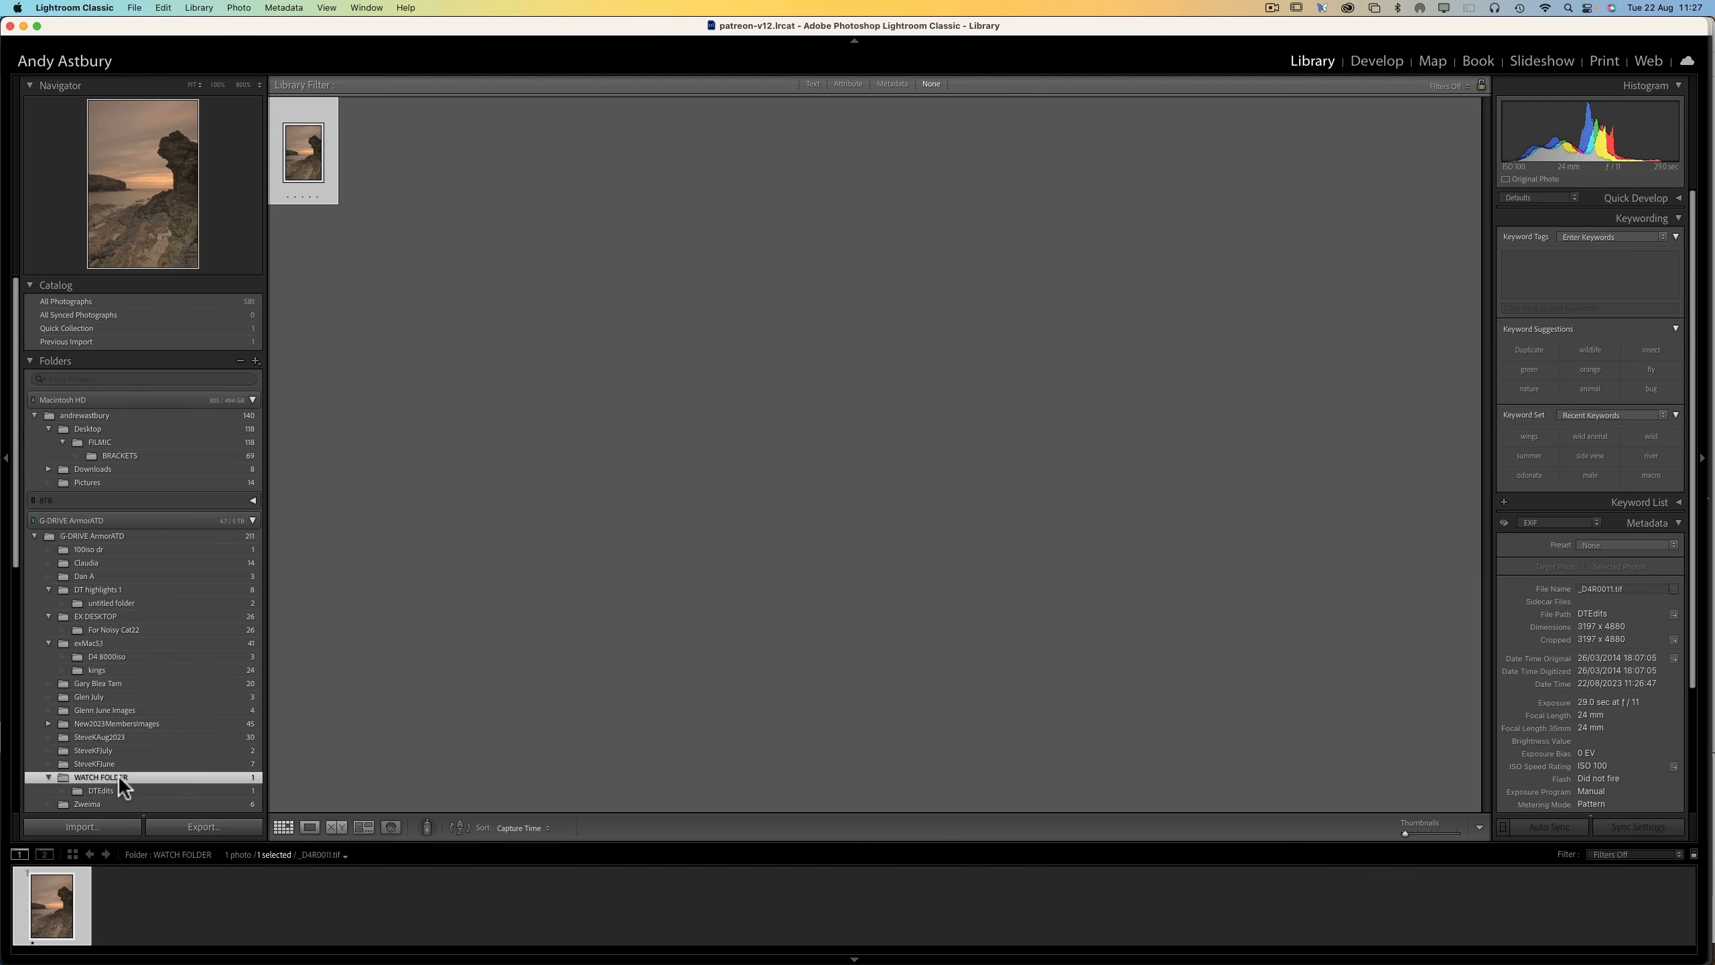
double_click(304, 157)
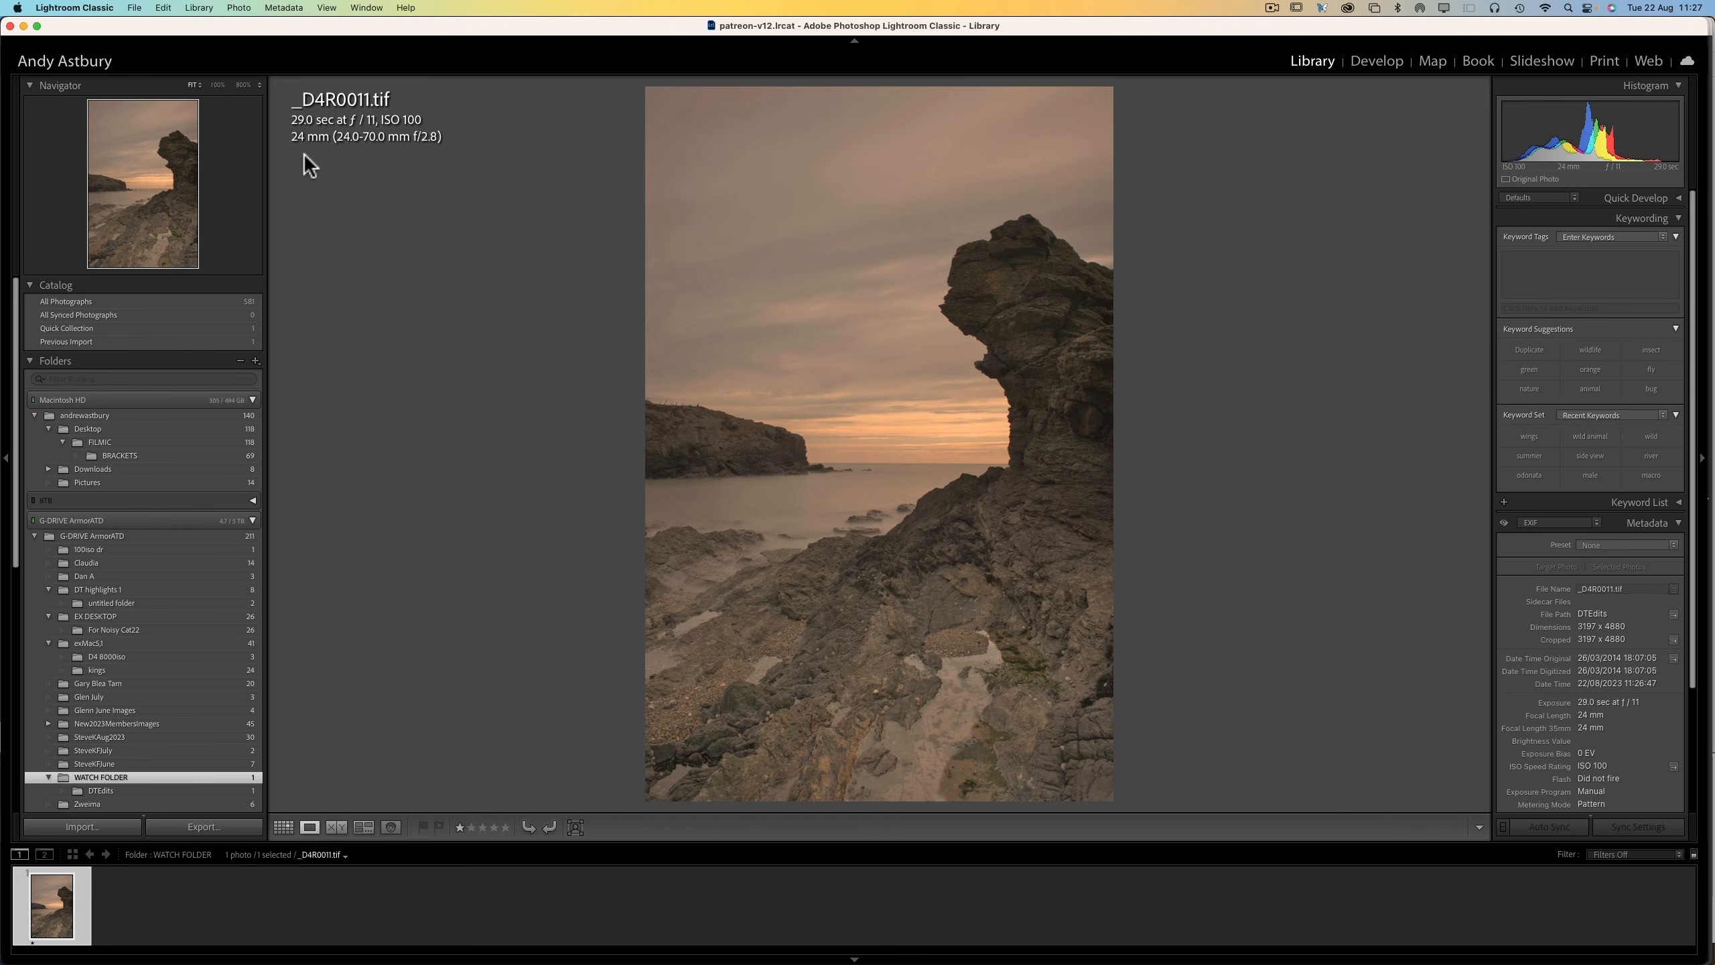
- Open _D4R0011.tif in Adobe Photoshop 2023 with the Edit Original option, and return to Lightroom Classic
right_click(897, 454)
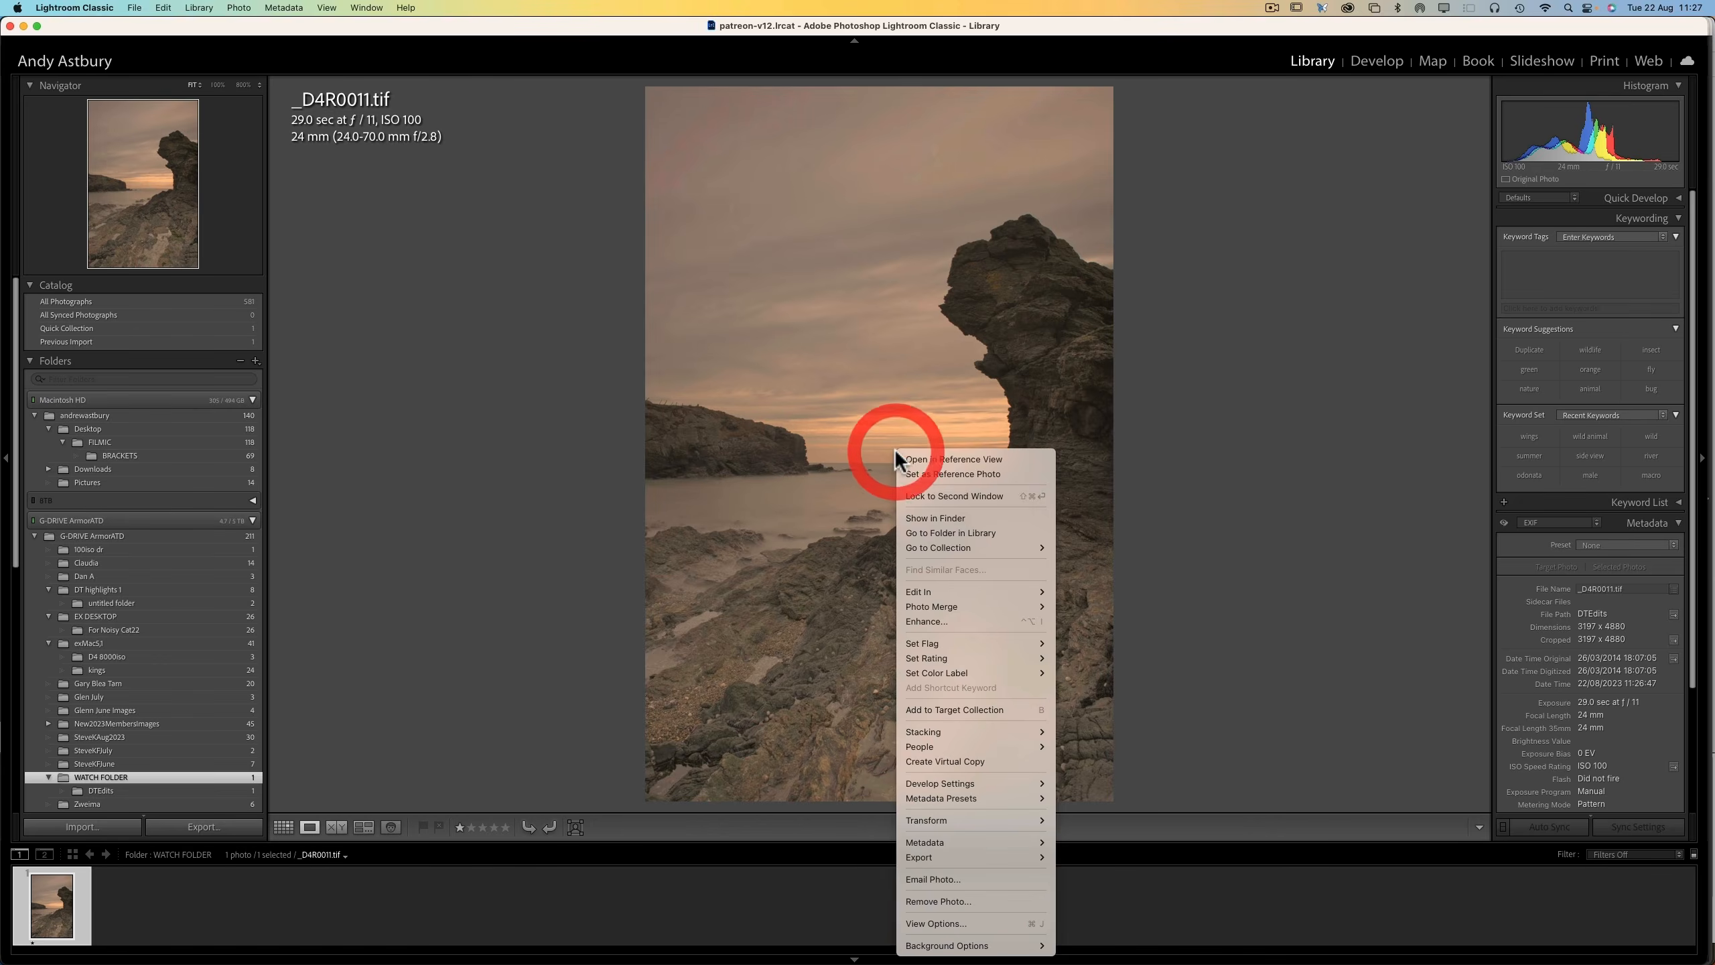
mouse_move(949, 591)
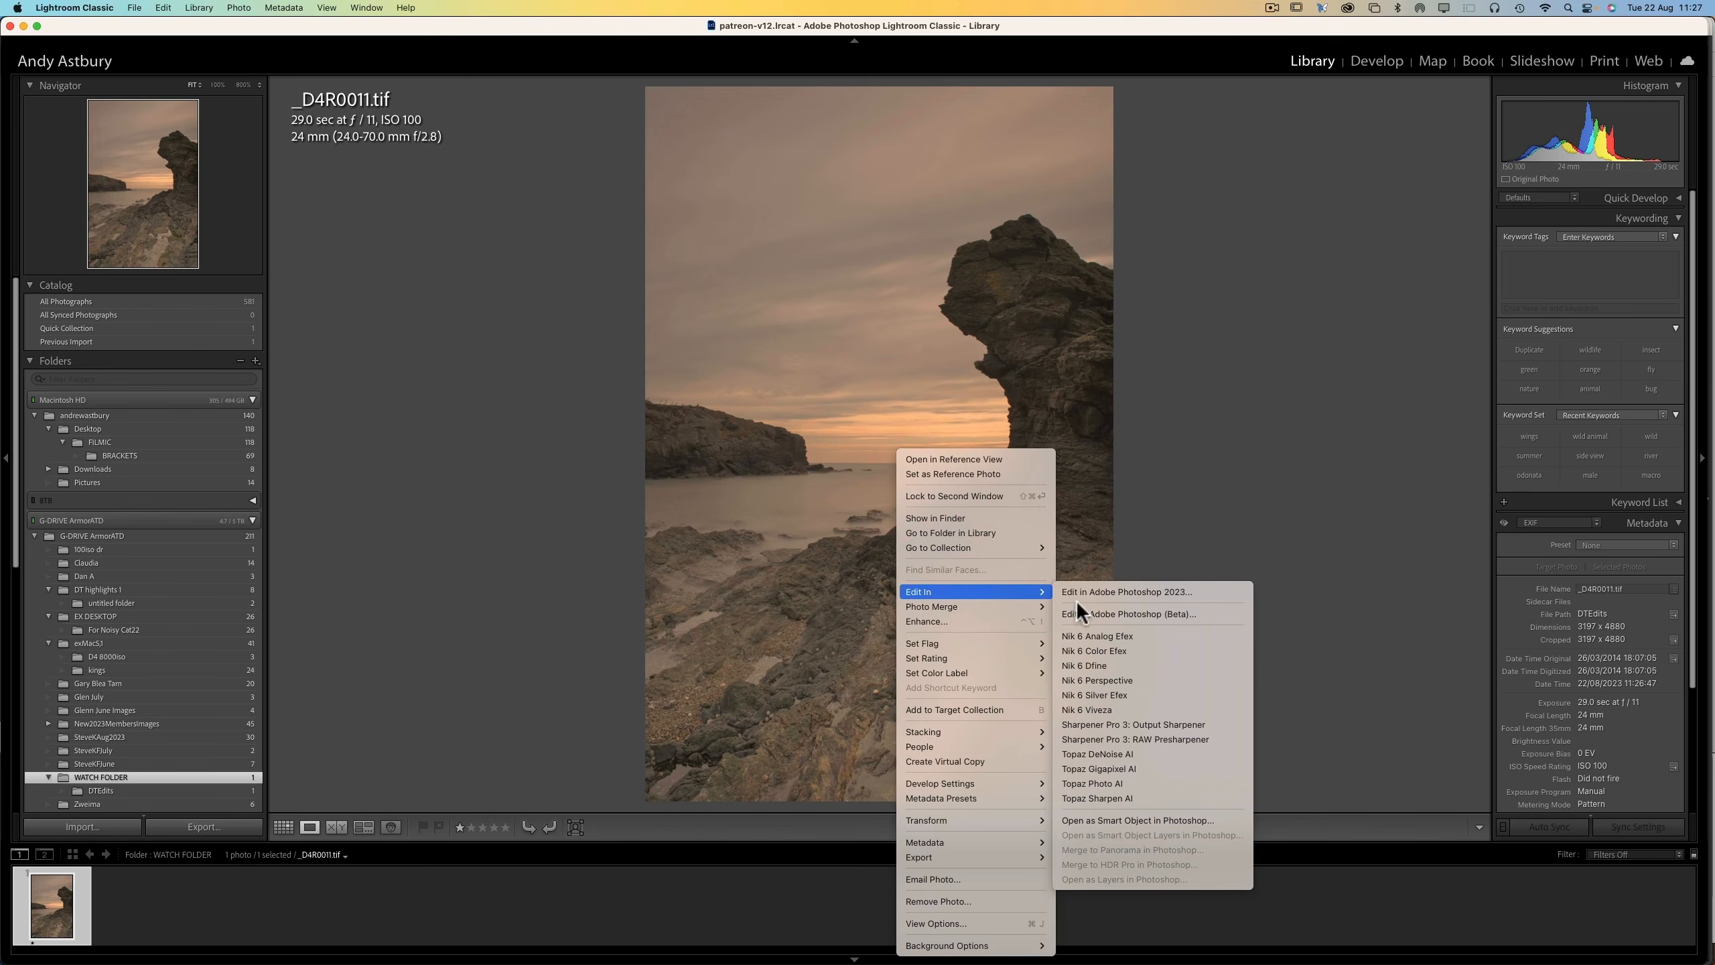
click(1100, 585)
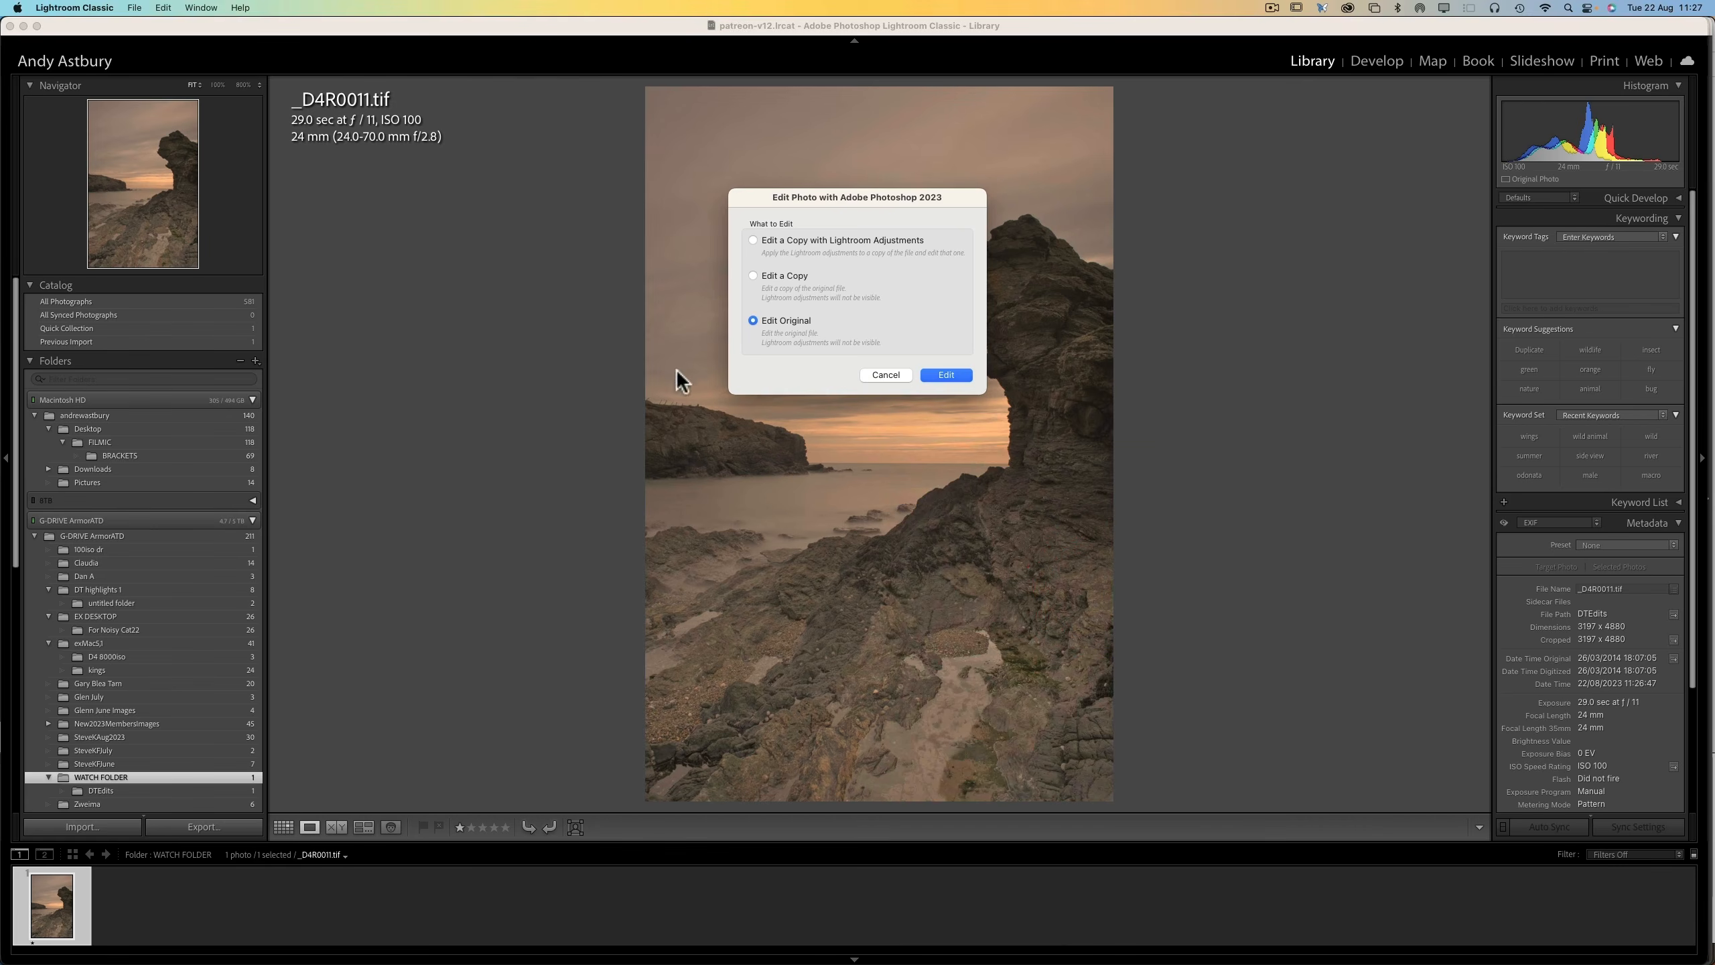
click(945, 376)
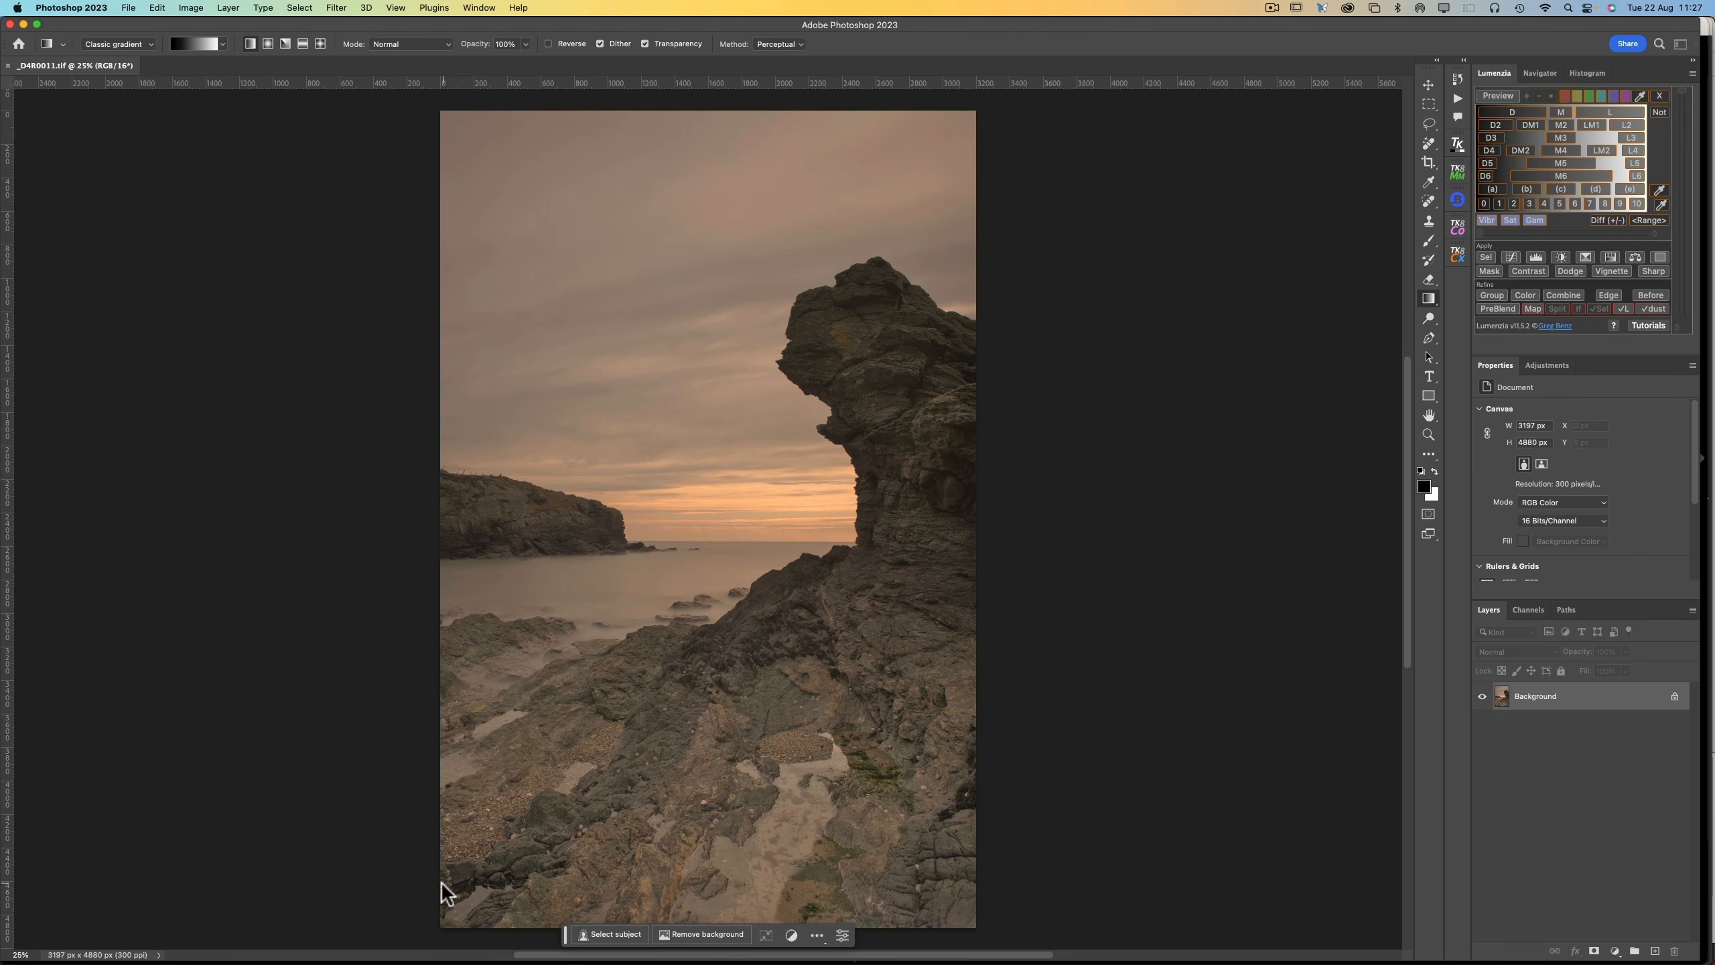
click(378, 935)
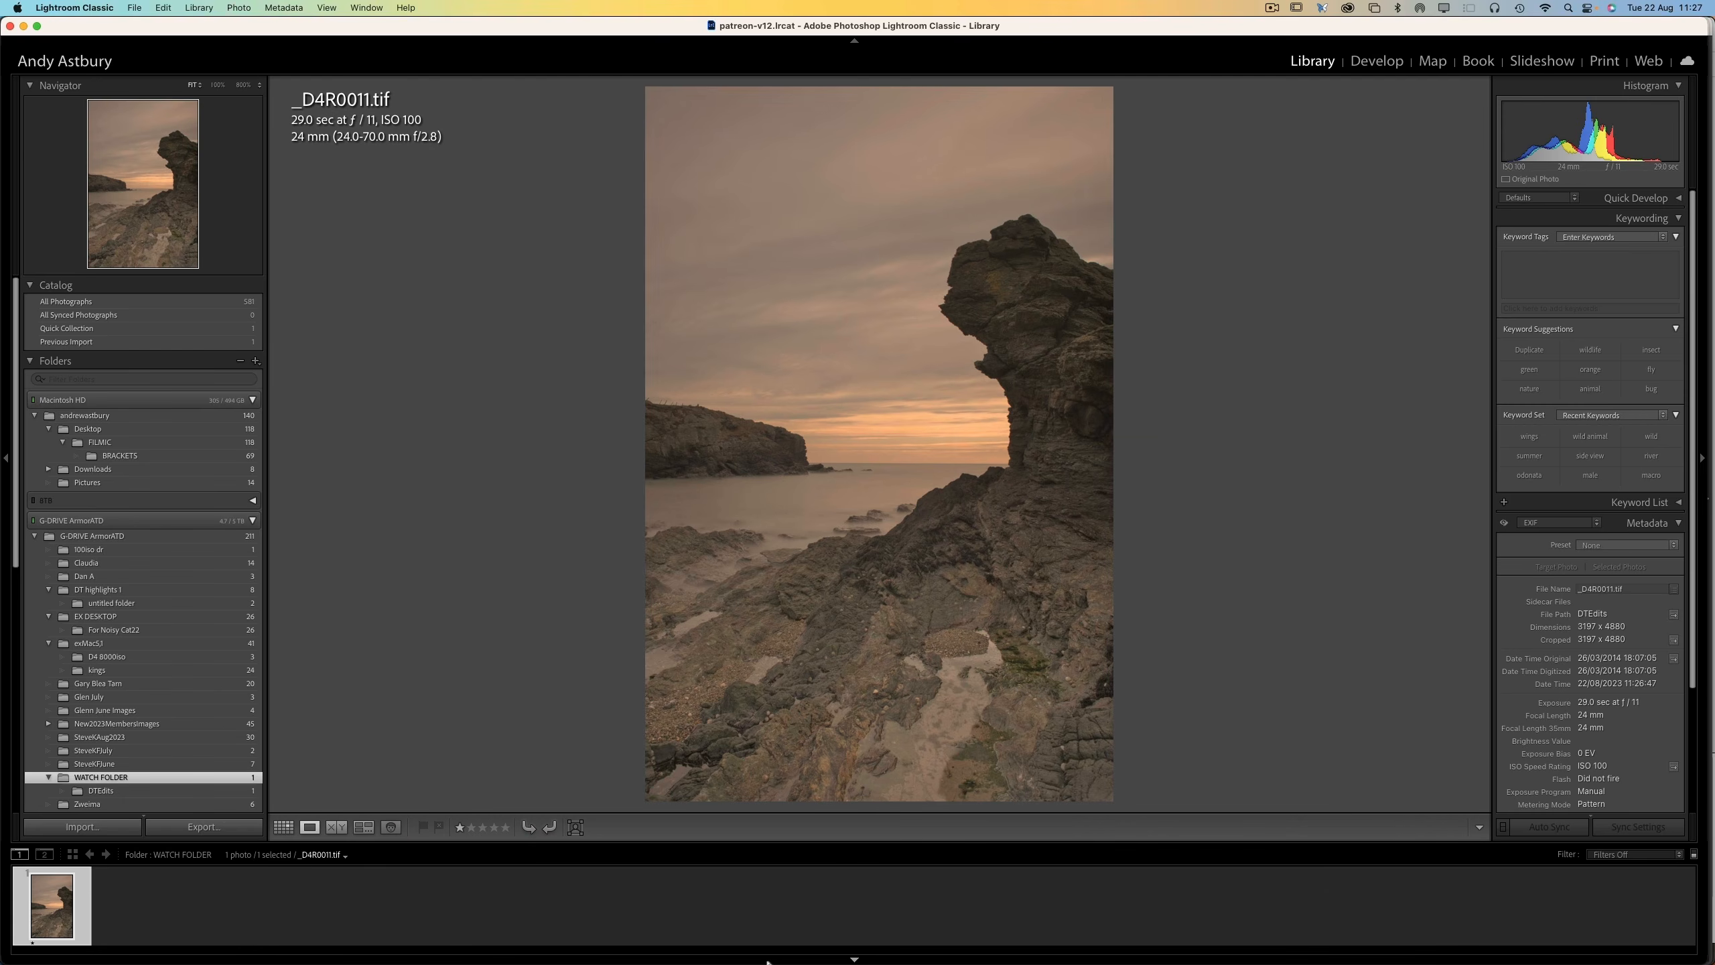
- Switch to darktable, open _D4D4393-HDR.dng in the darkroom, collapse the exposure module, and show only the active modules
mouse_move(767, 962)
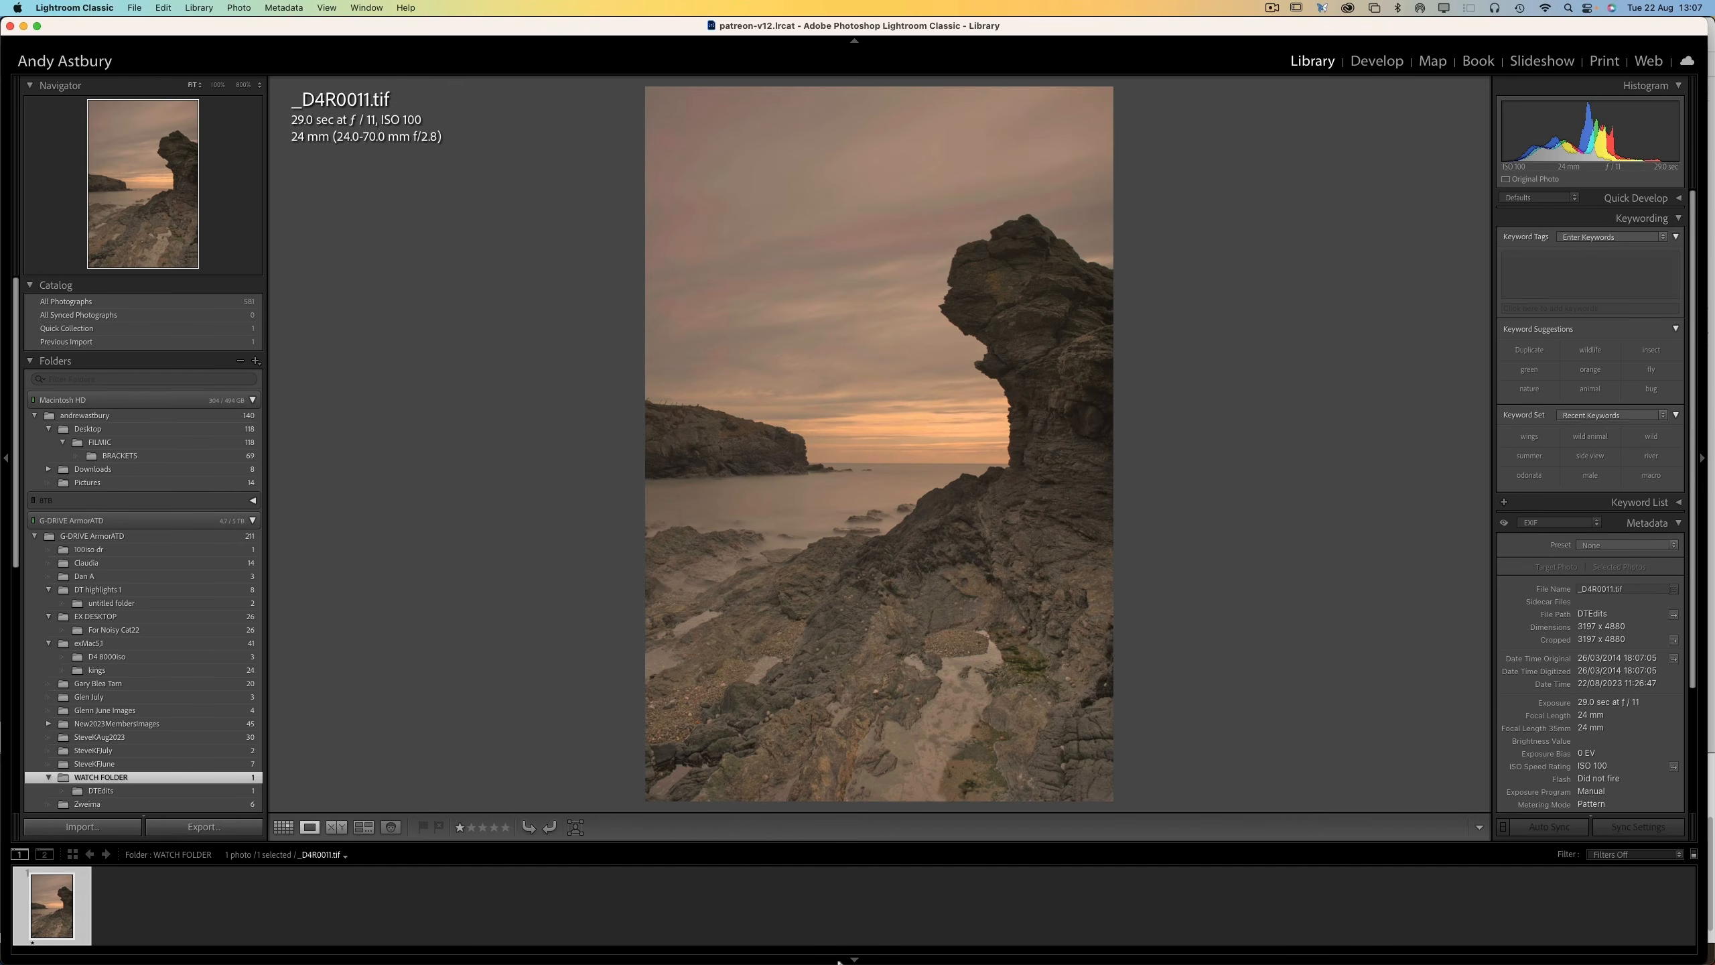
mouse_move(785, 959)
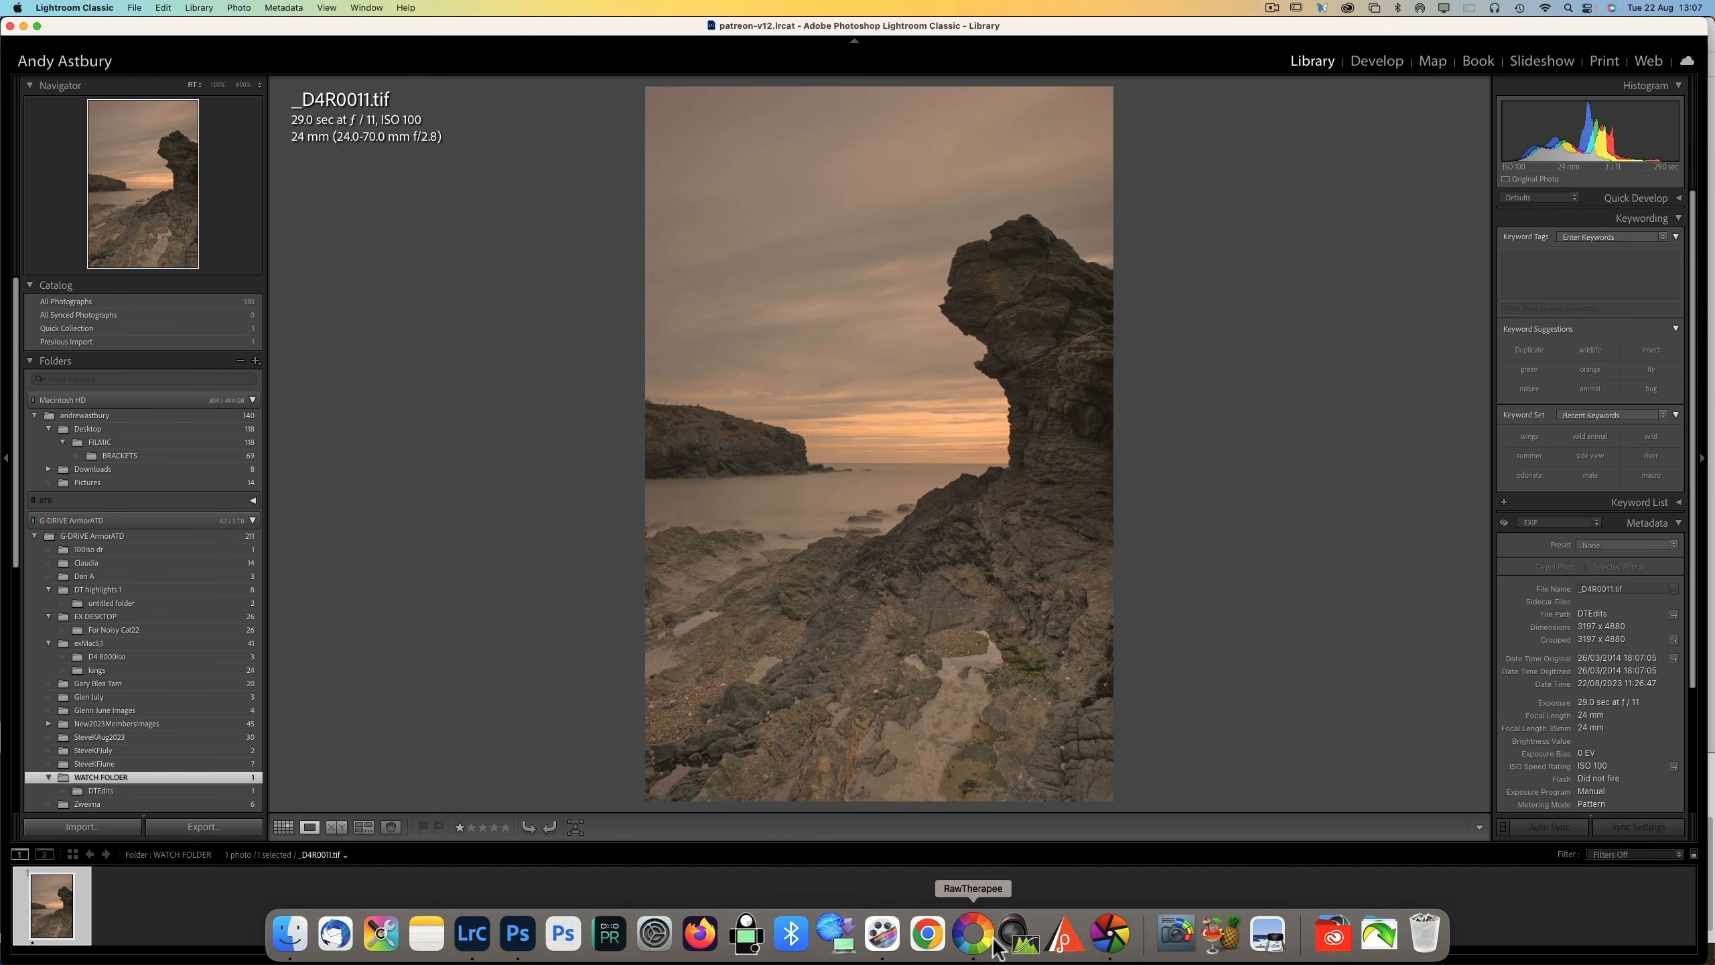
click(1115, 945)
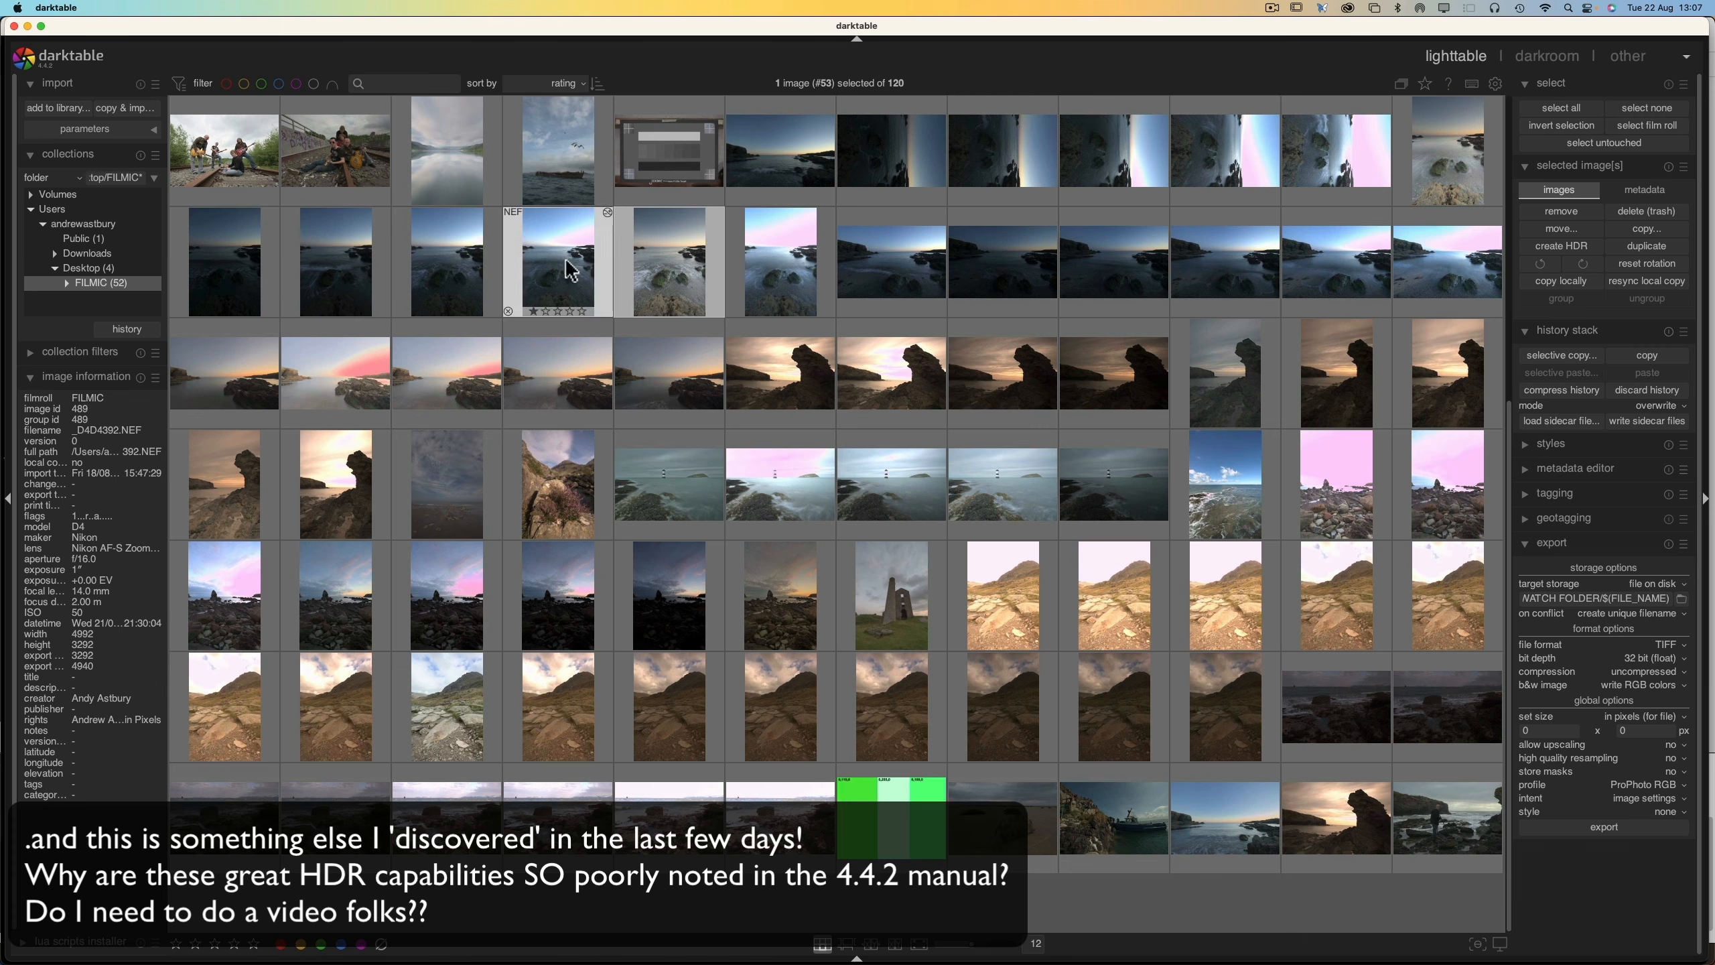
double_click(672, 256)
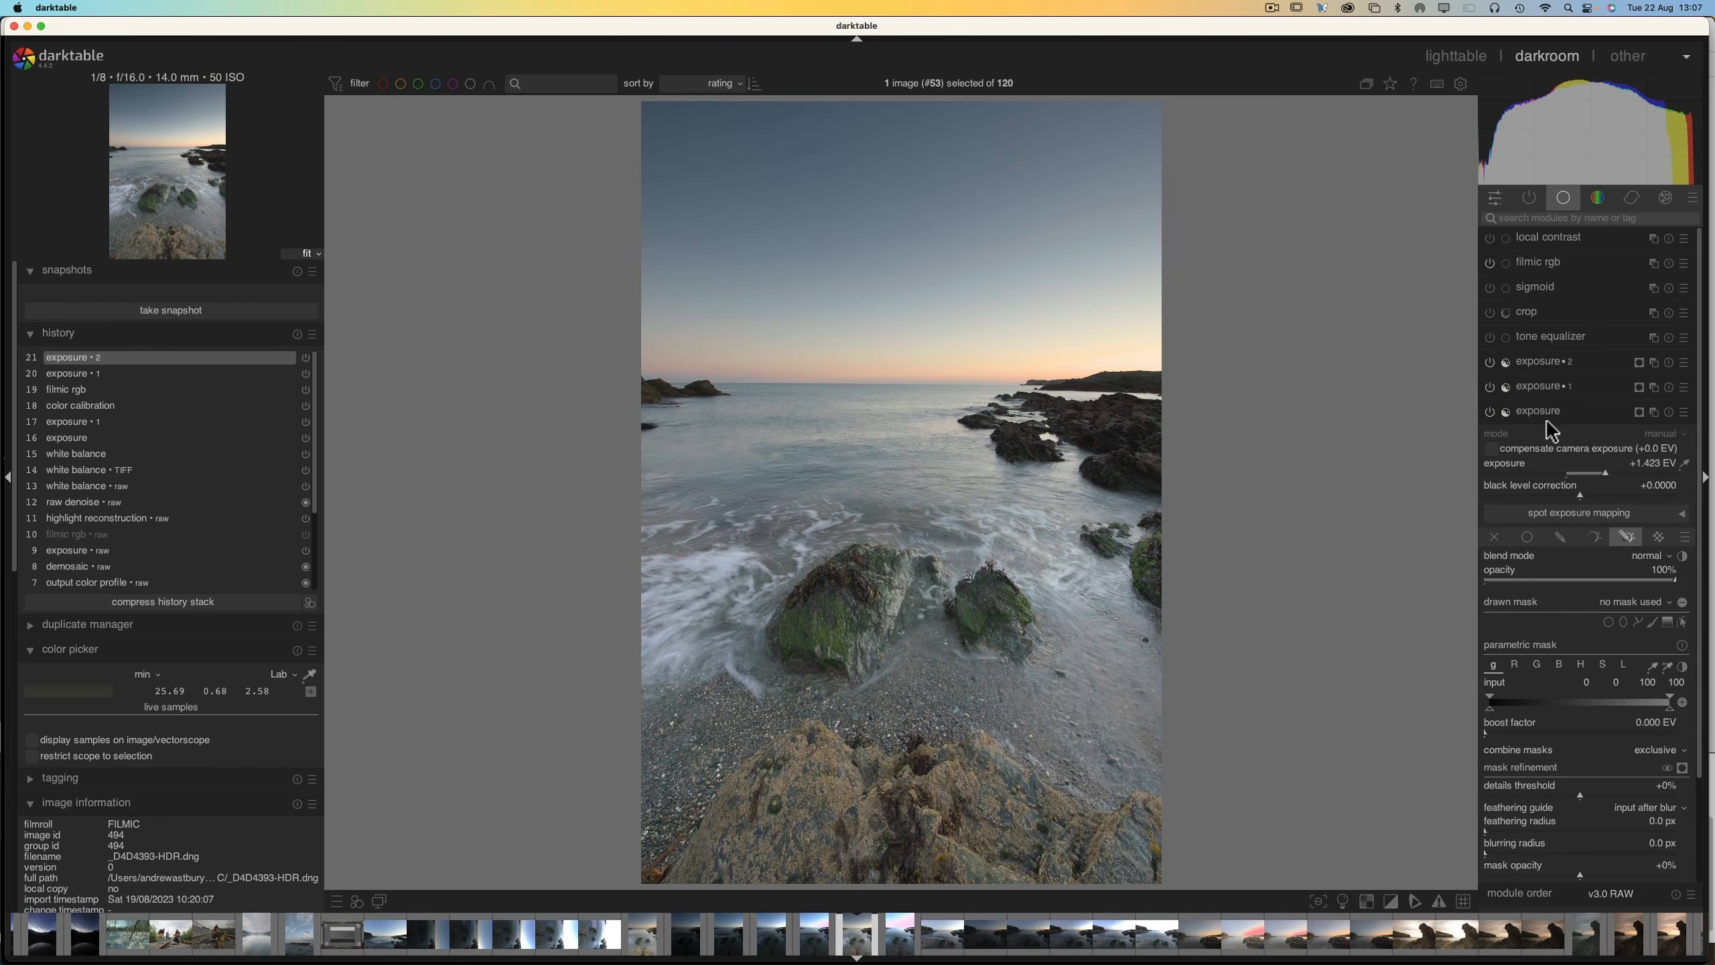
click(1545, 414)
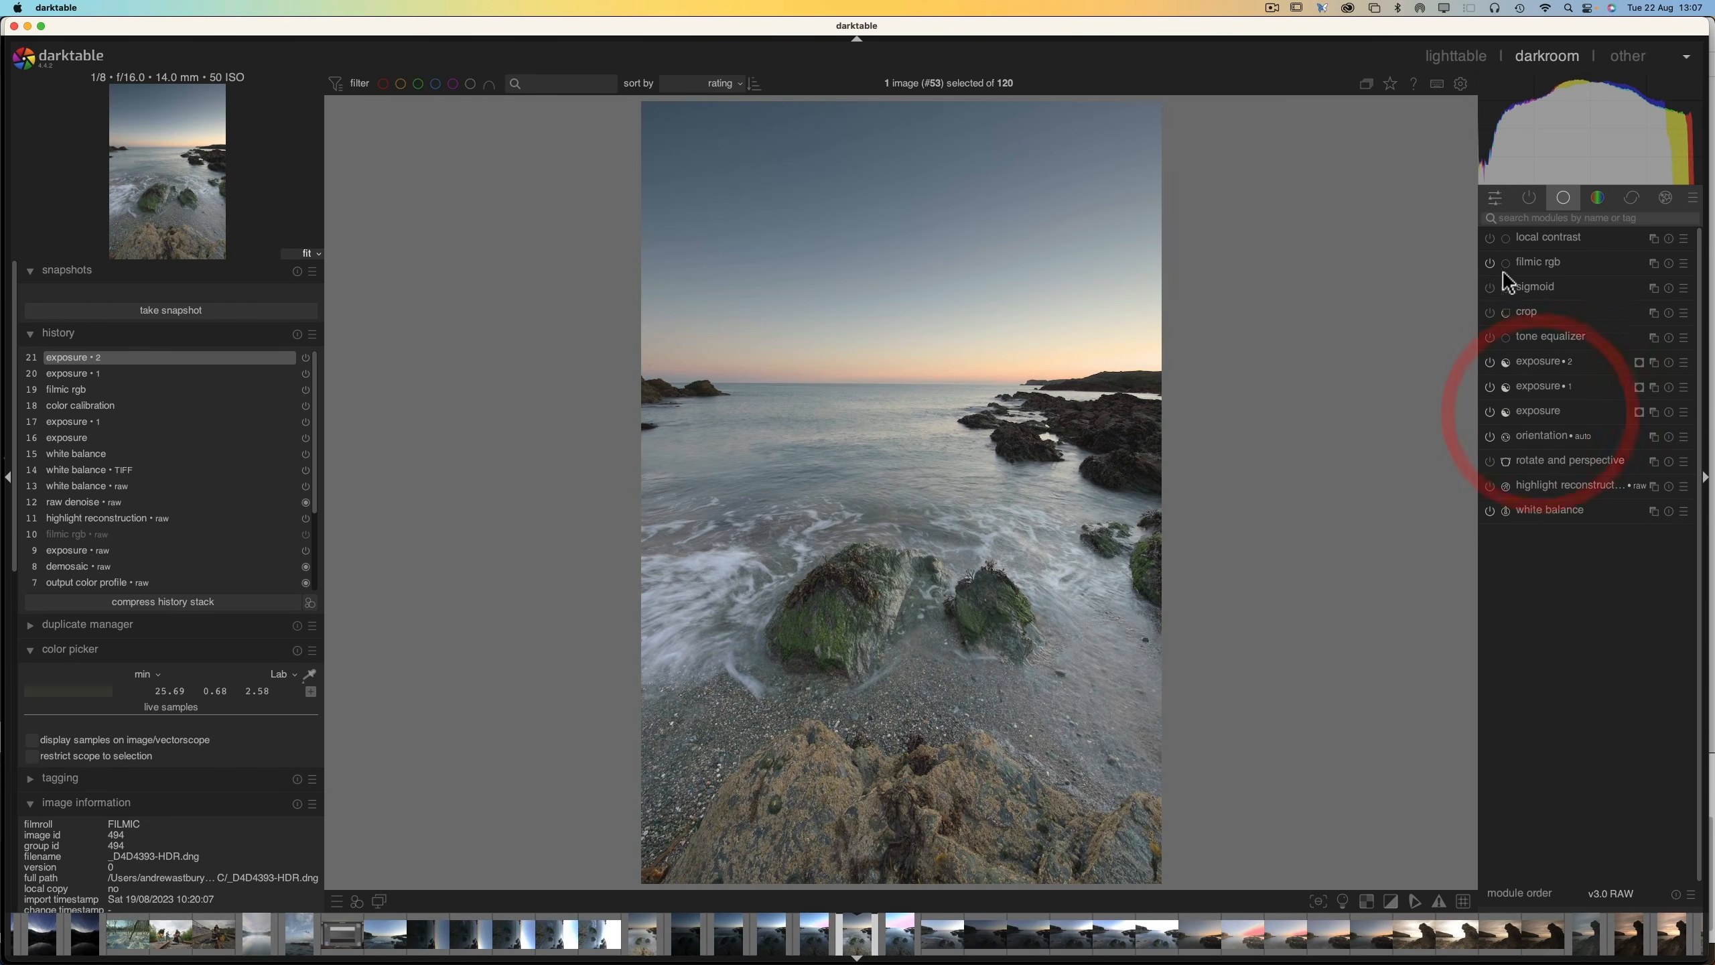
click(1527, 202)
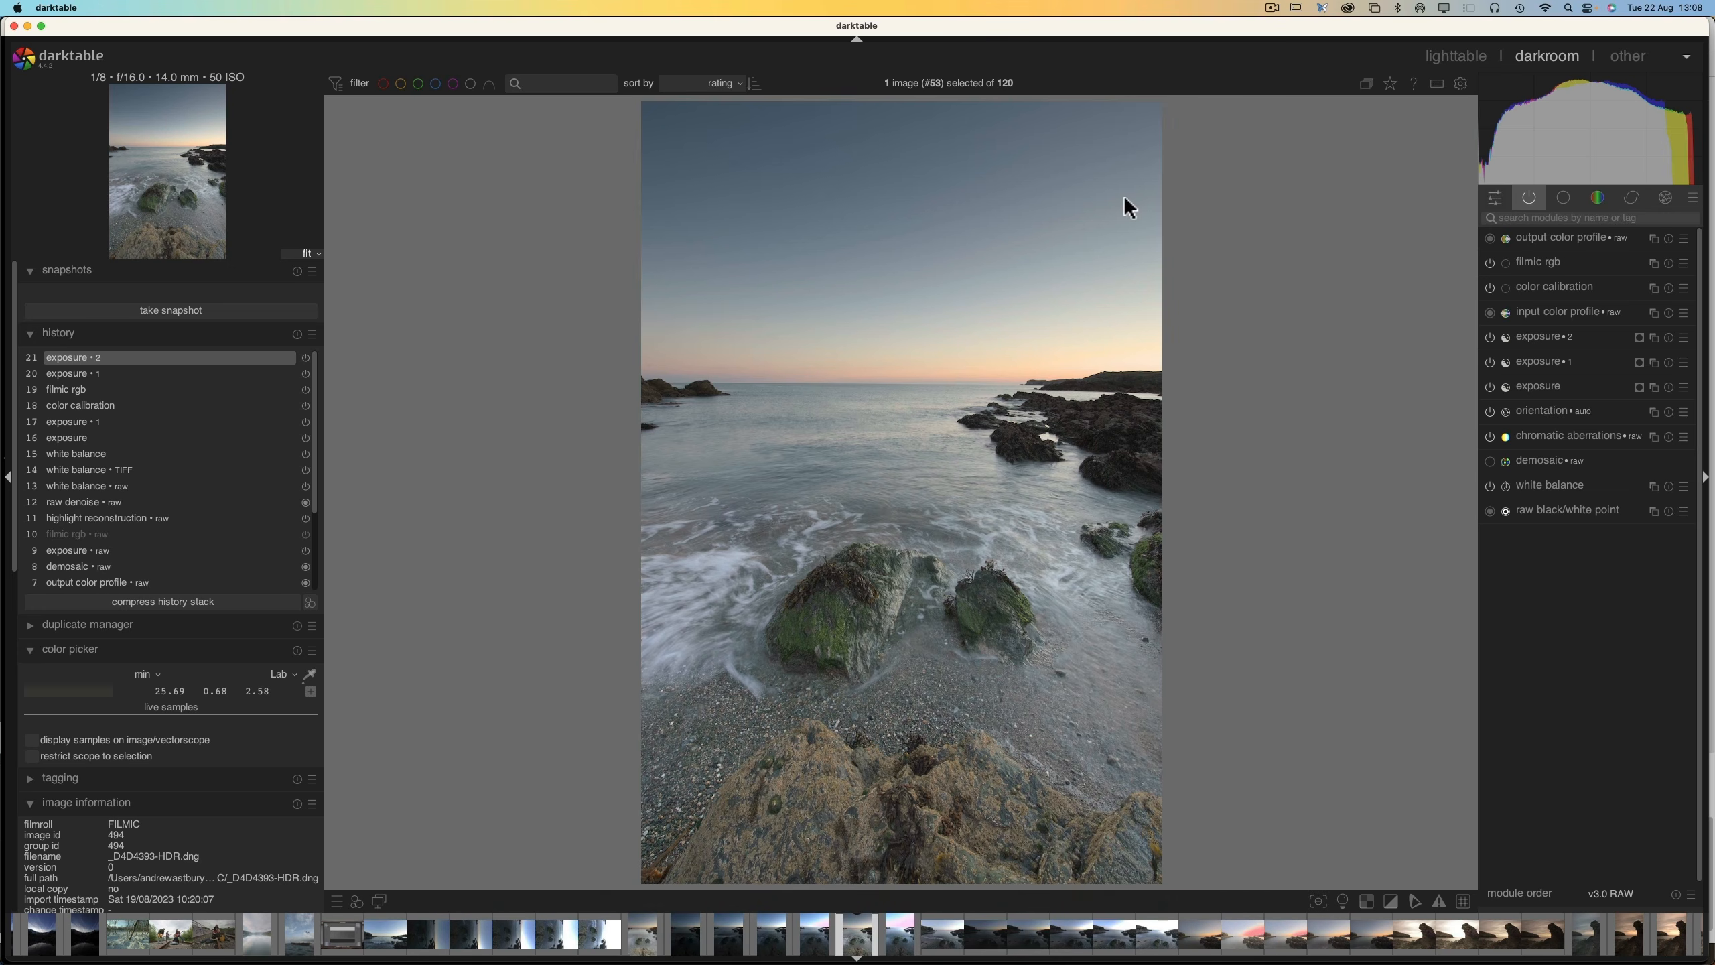
- Return to the lighttable, choose 32 bit (float) as the export bit depth, and export _D4D4393-HDR.dng to WATCH FOLDER
click(1435, 68)
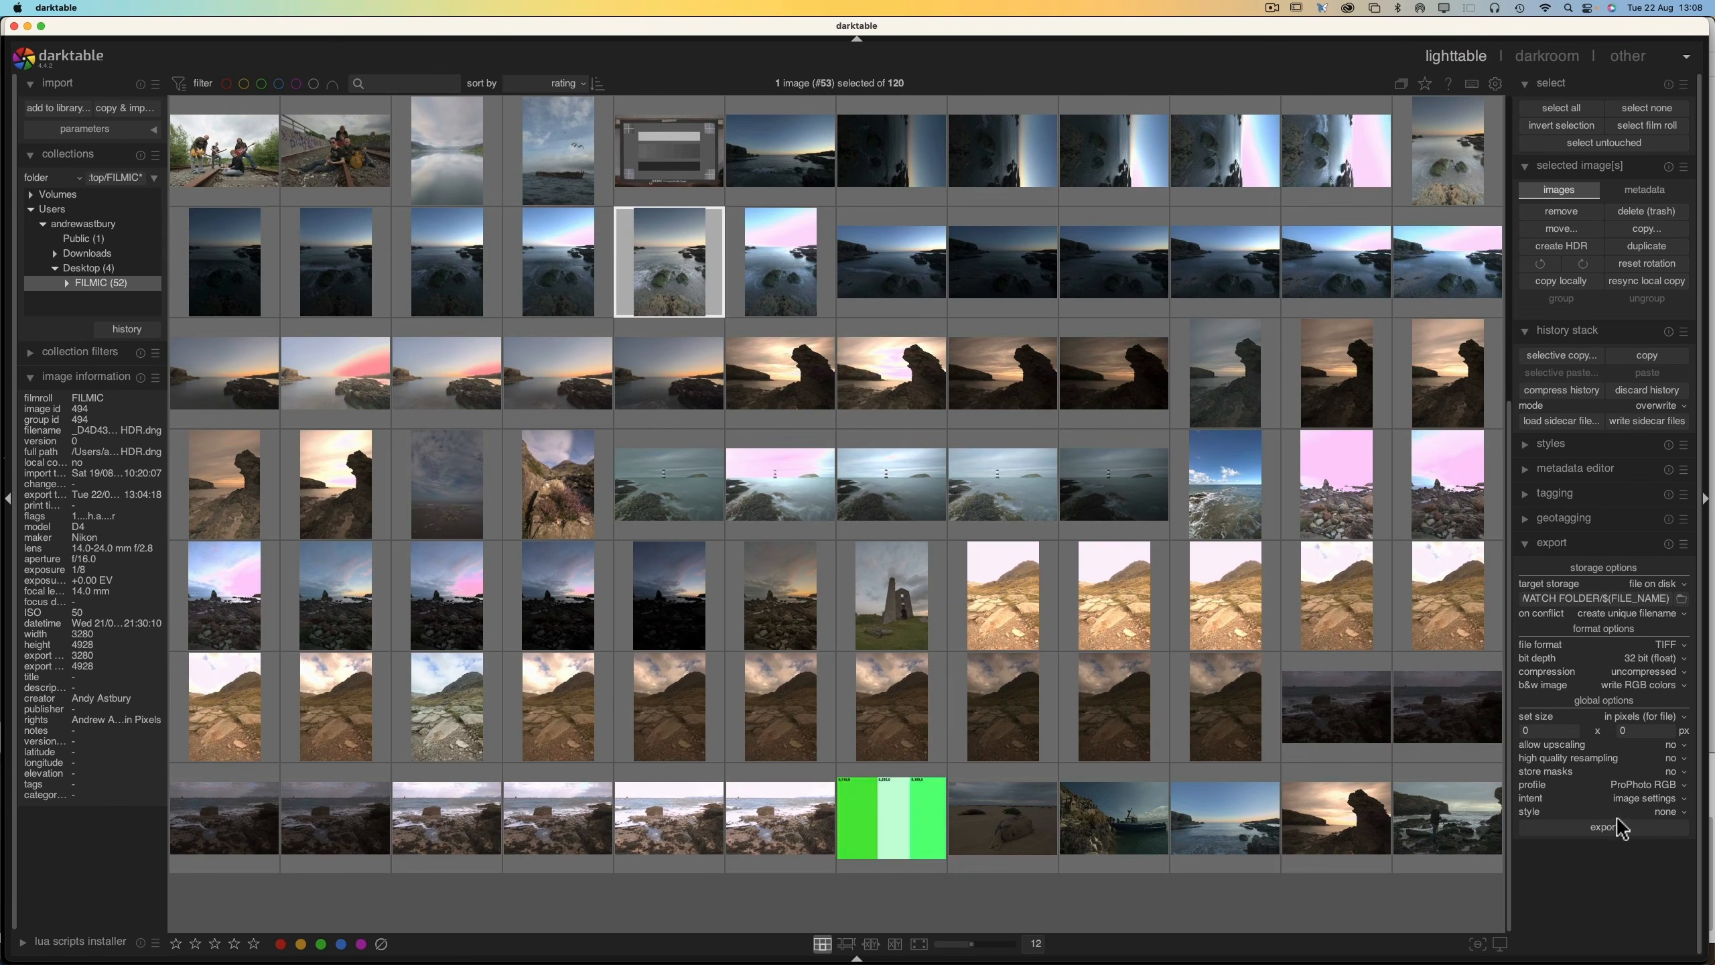
click(1673, 658)
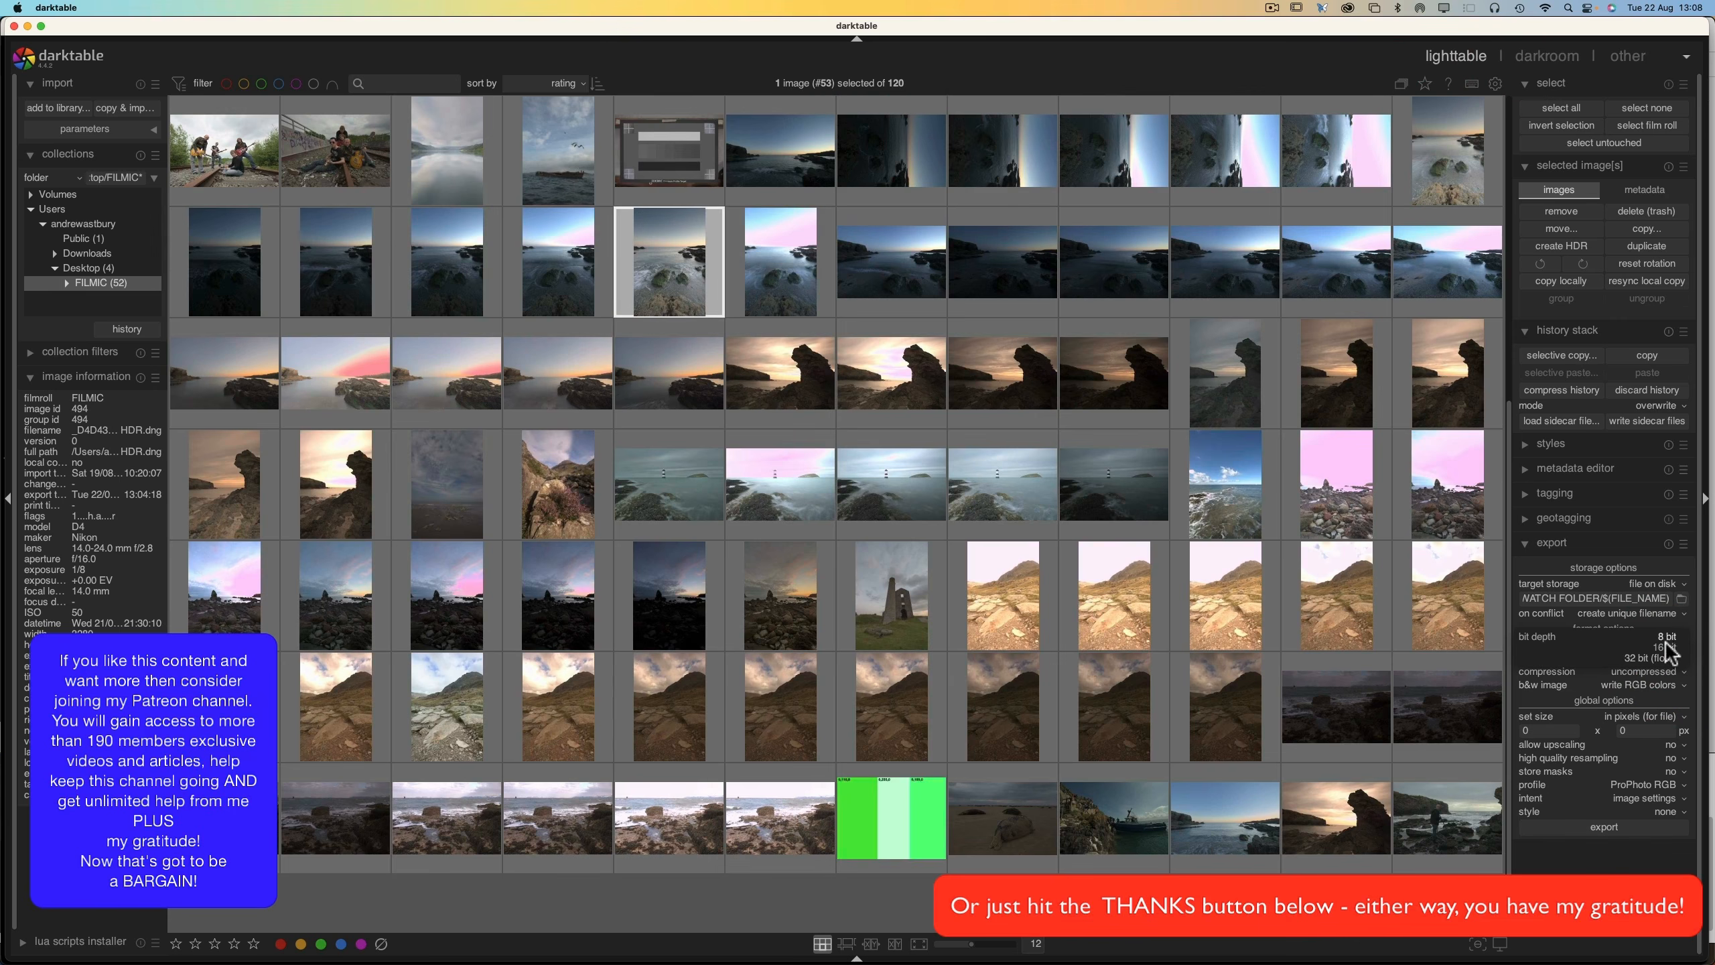
click(1666, 659)
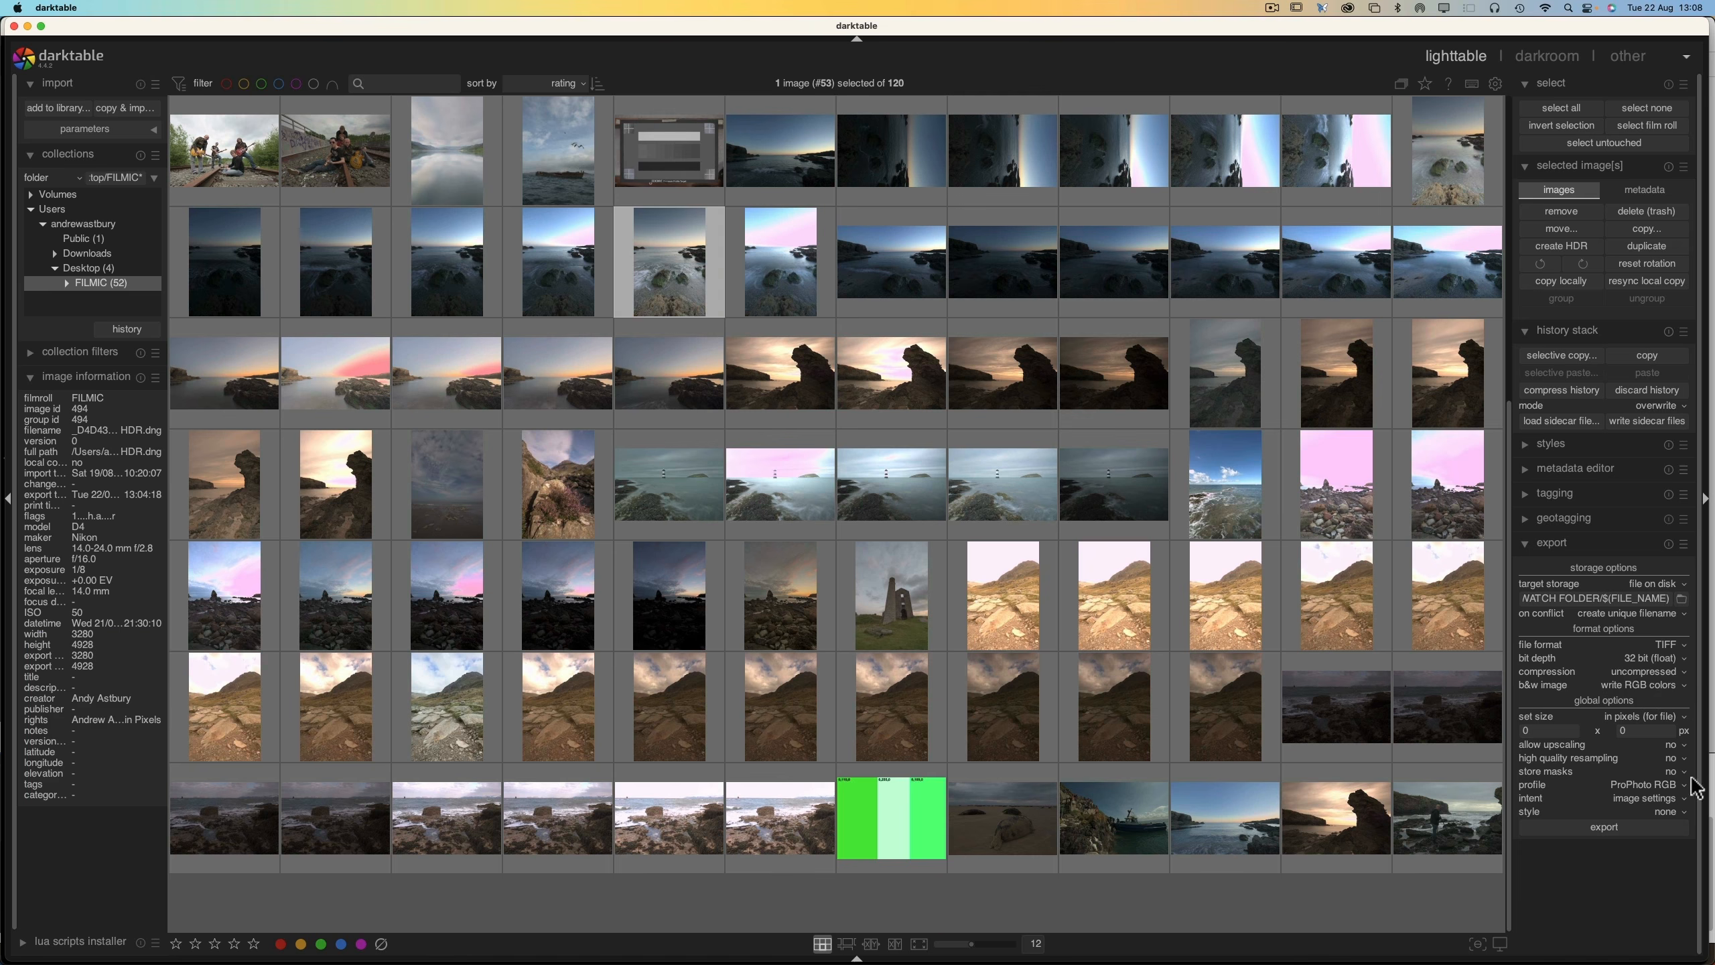
click(1600, 834)
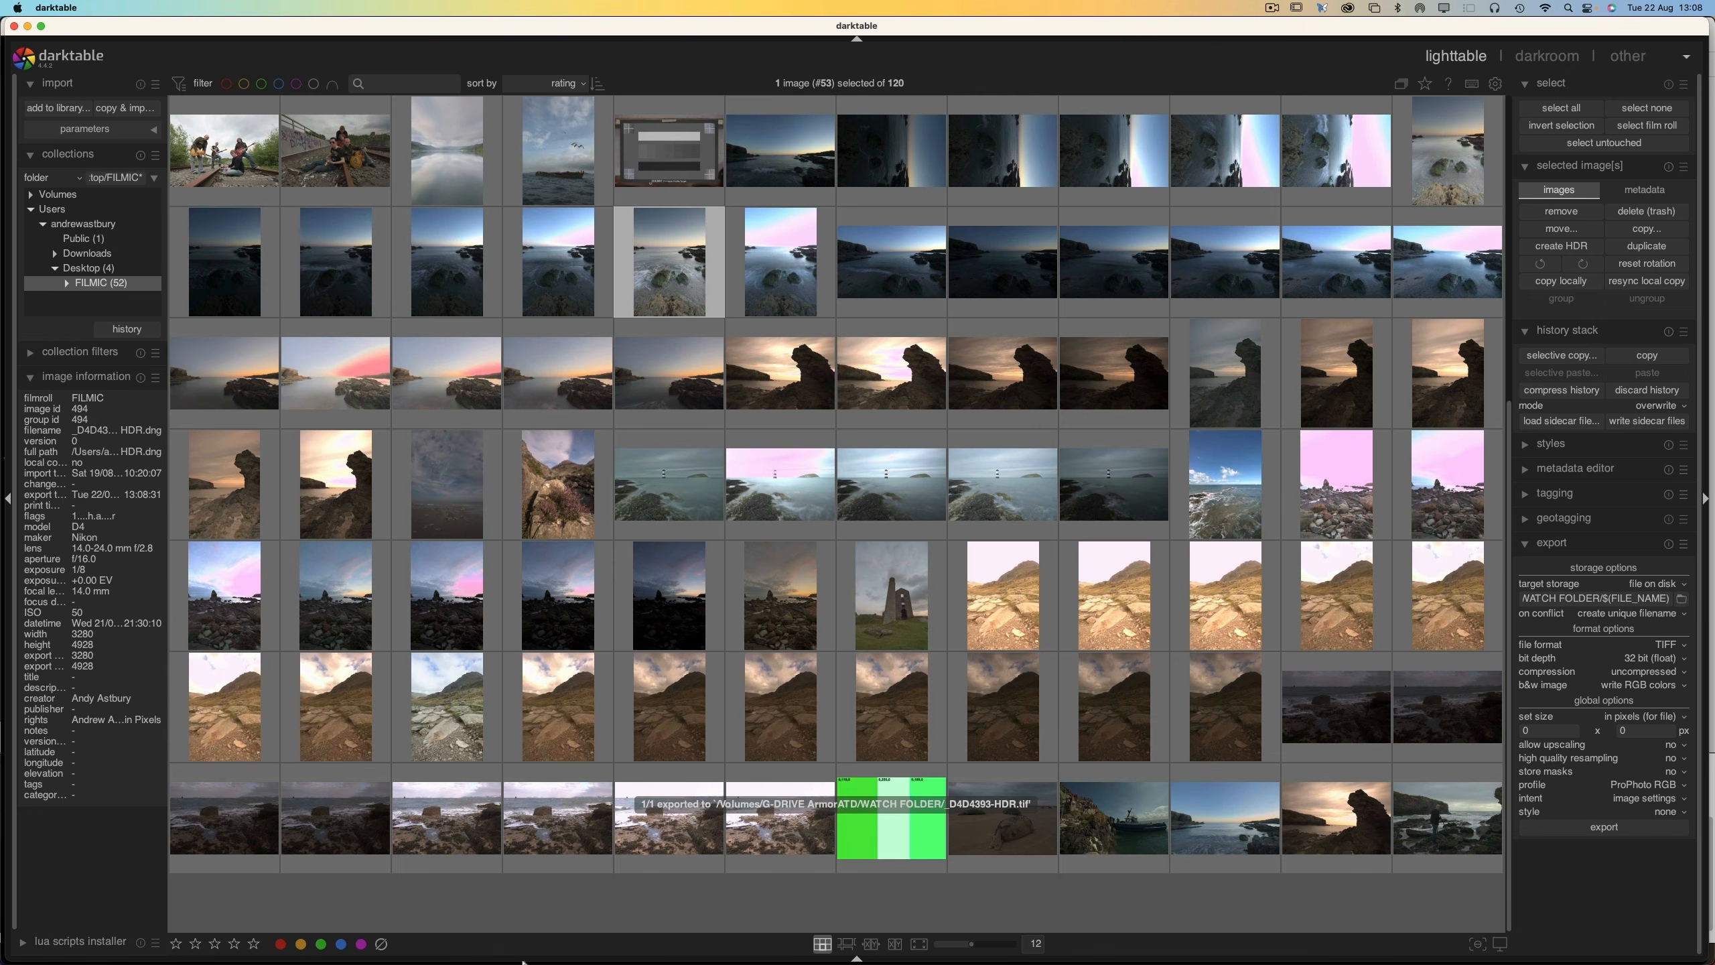
- Switch to Lightroom Classic and reset the develop settings of the imported _D4D4393-HDR.tif
mouse_move(517, 942)
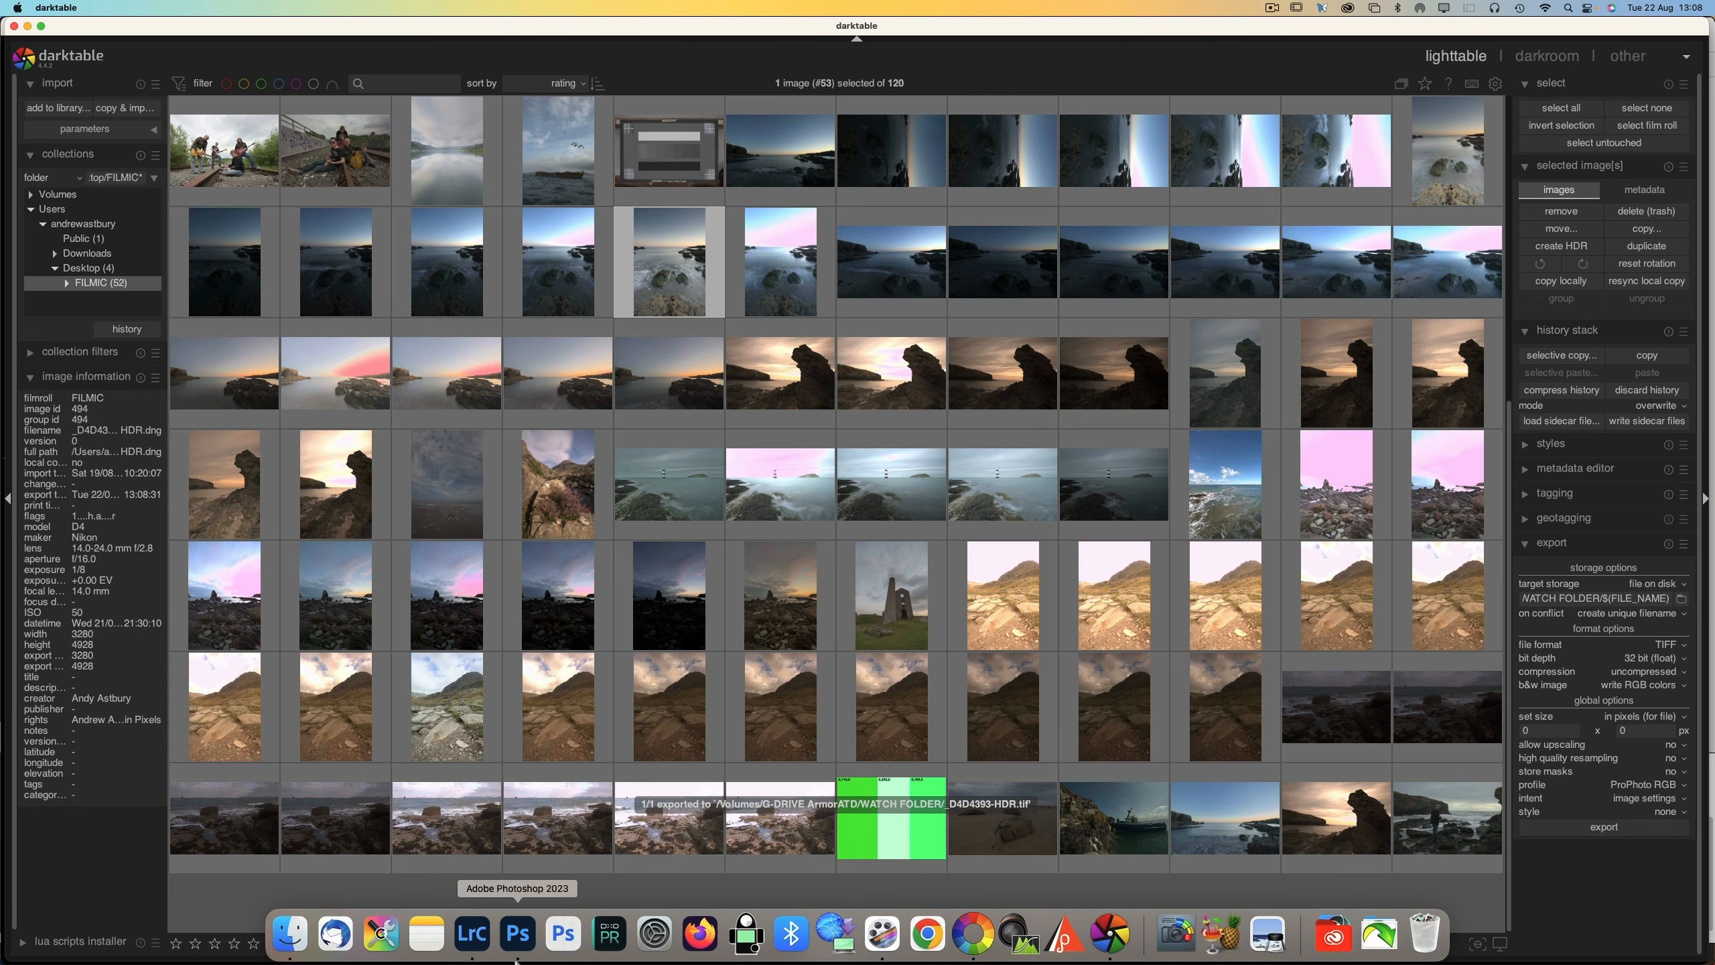
click(482, 948)
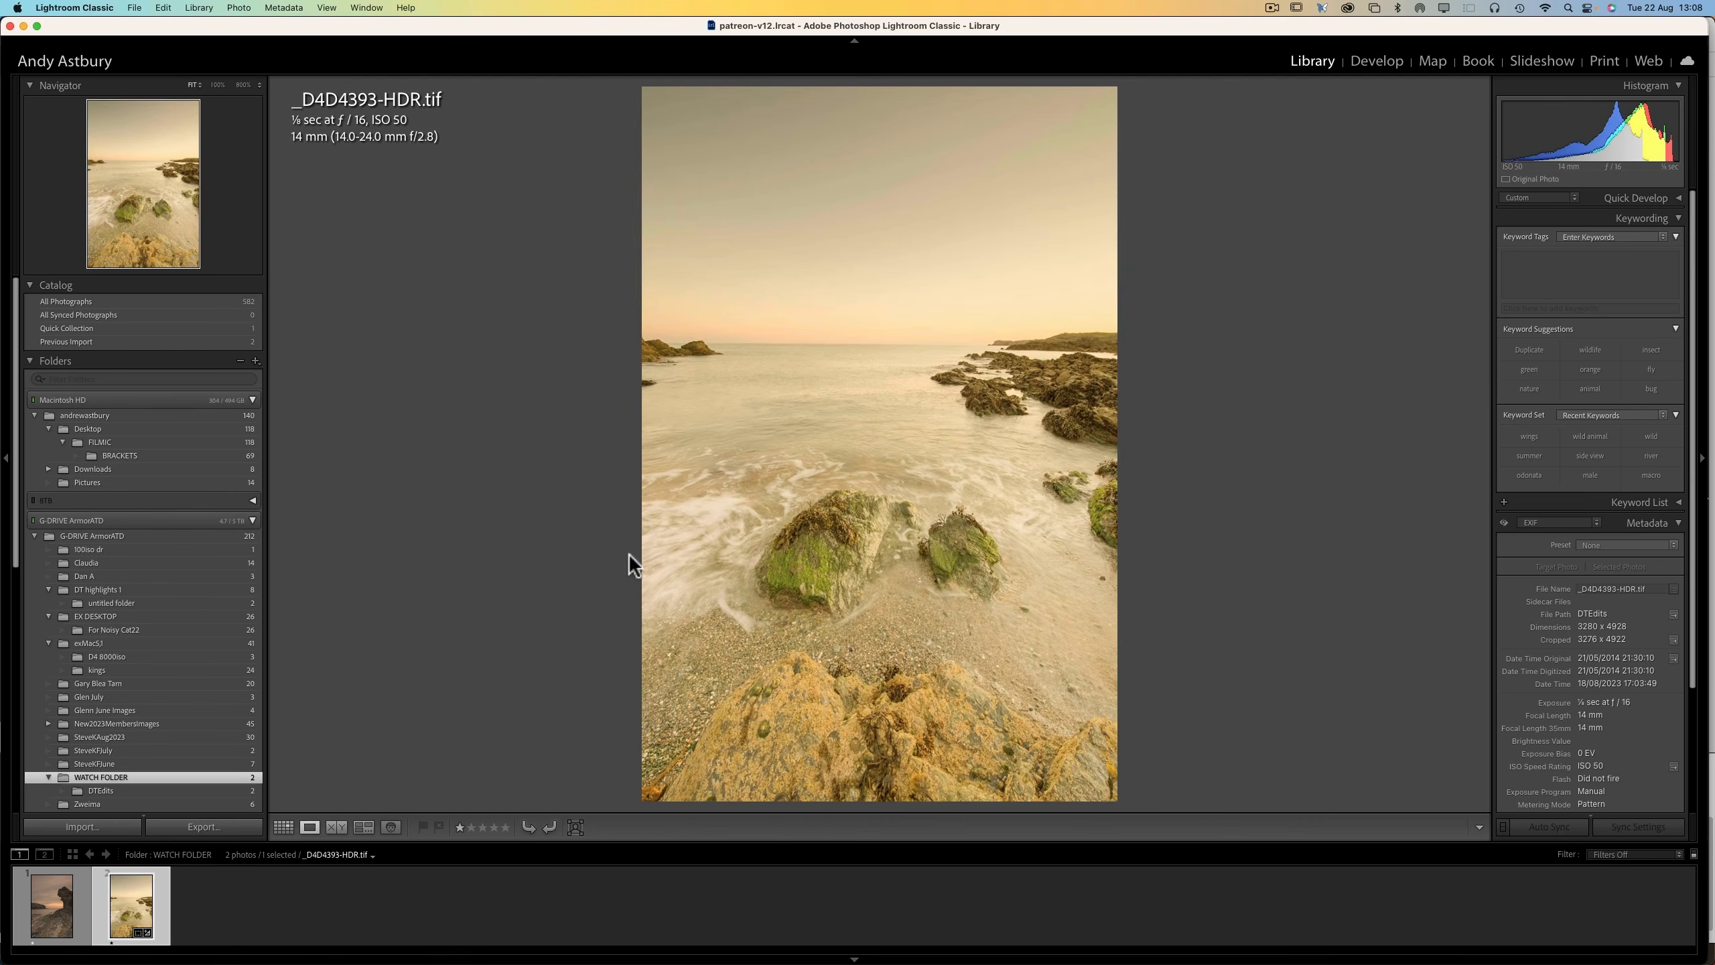
right_click(939, 438)
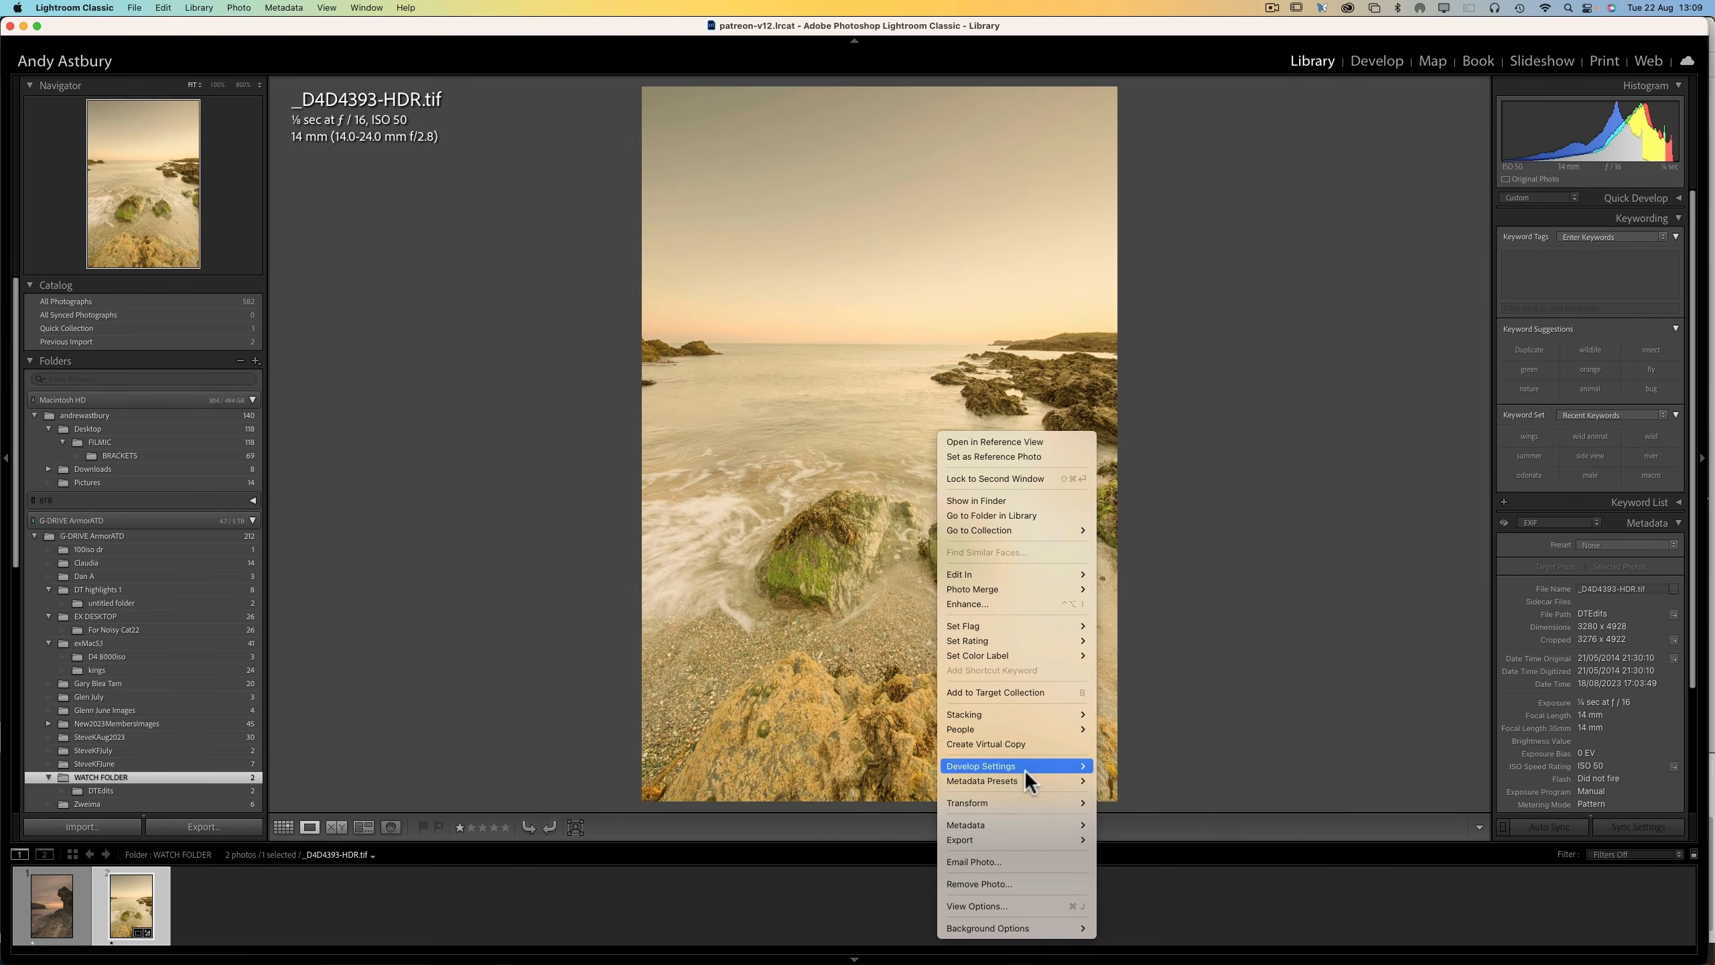
mouse_move(1034, 763)
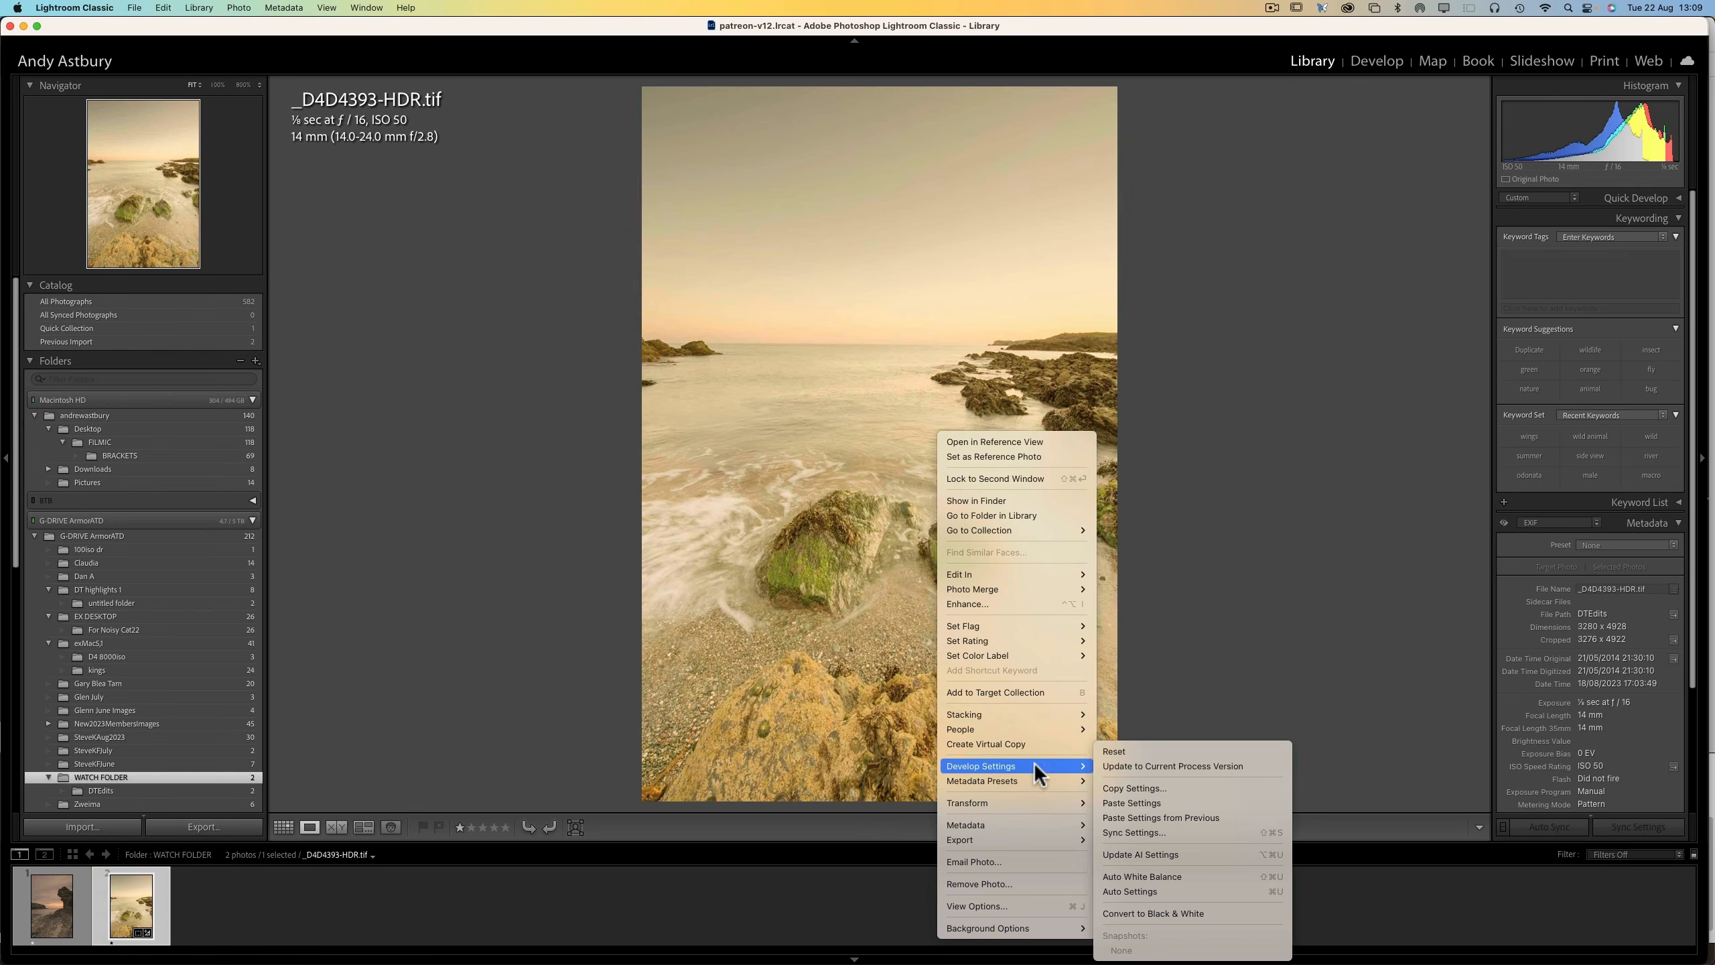
click(1137, 750)
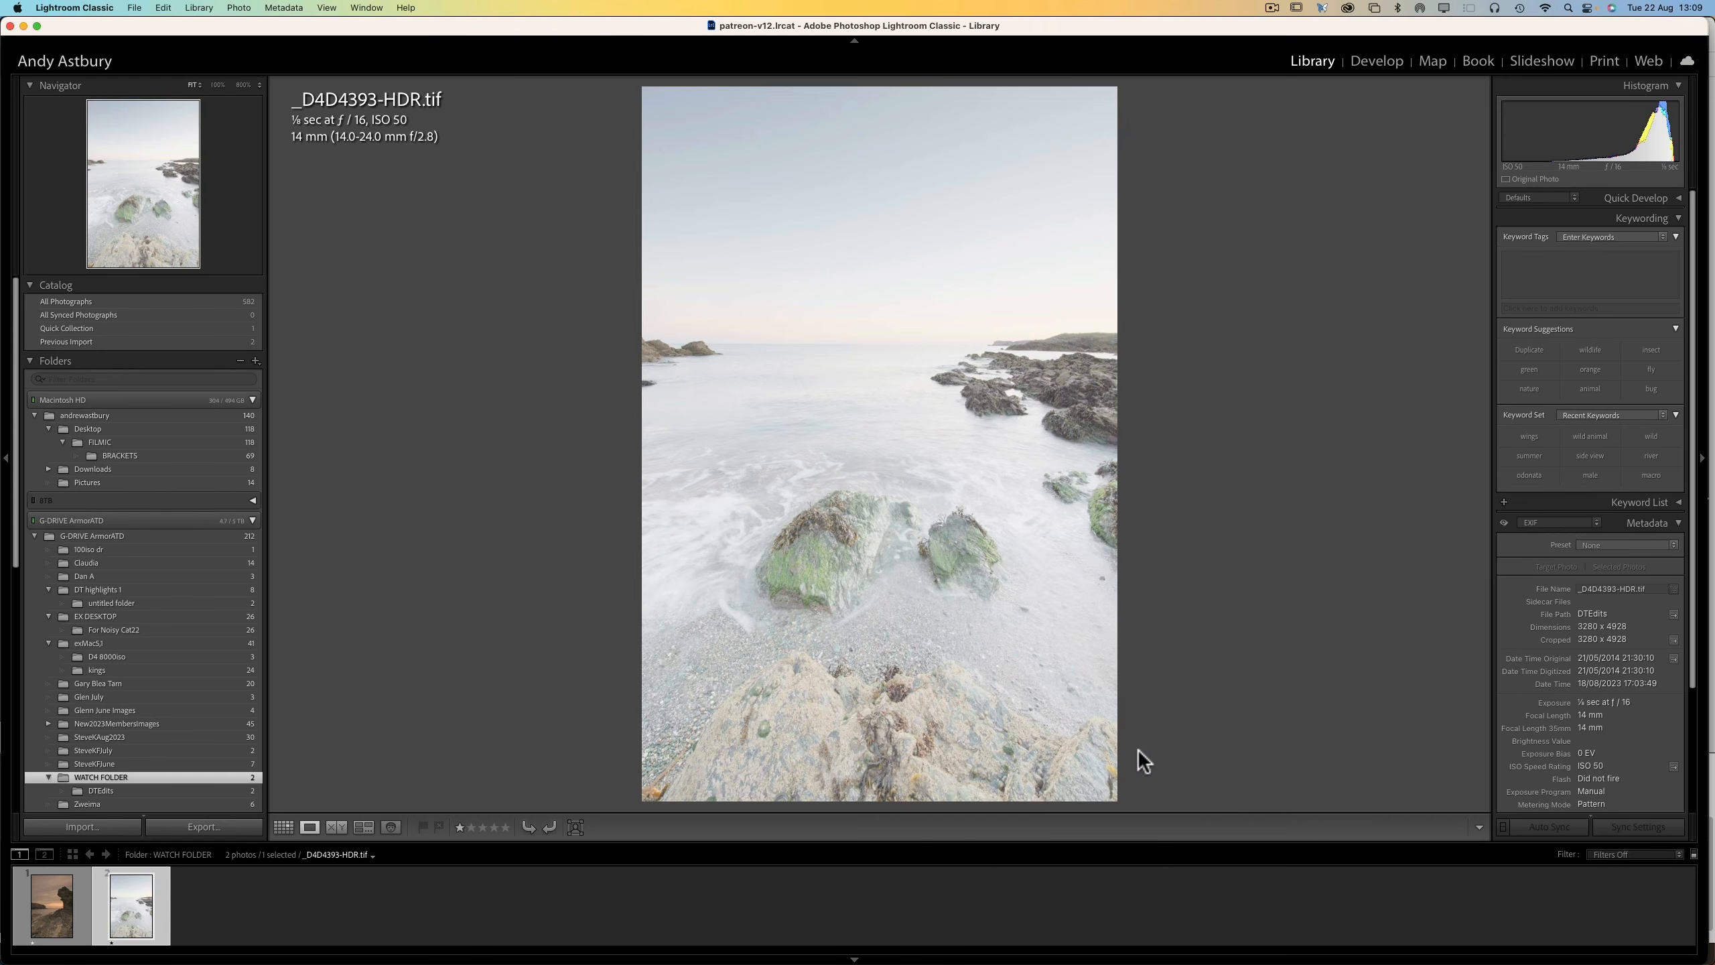
- Open _D4D4393-HDR.tif in the Develop module, test Exposure at its +10.00 extreme, and reset it to 0
click(1380, 62)
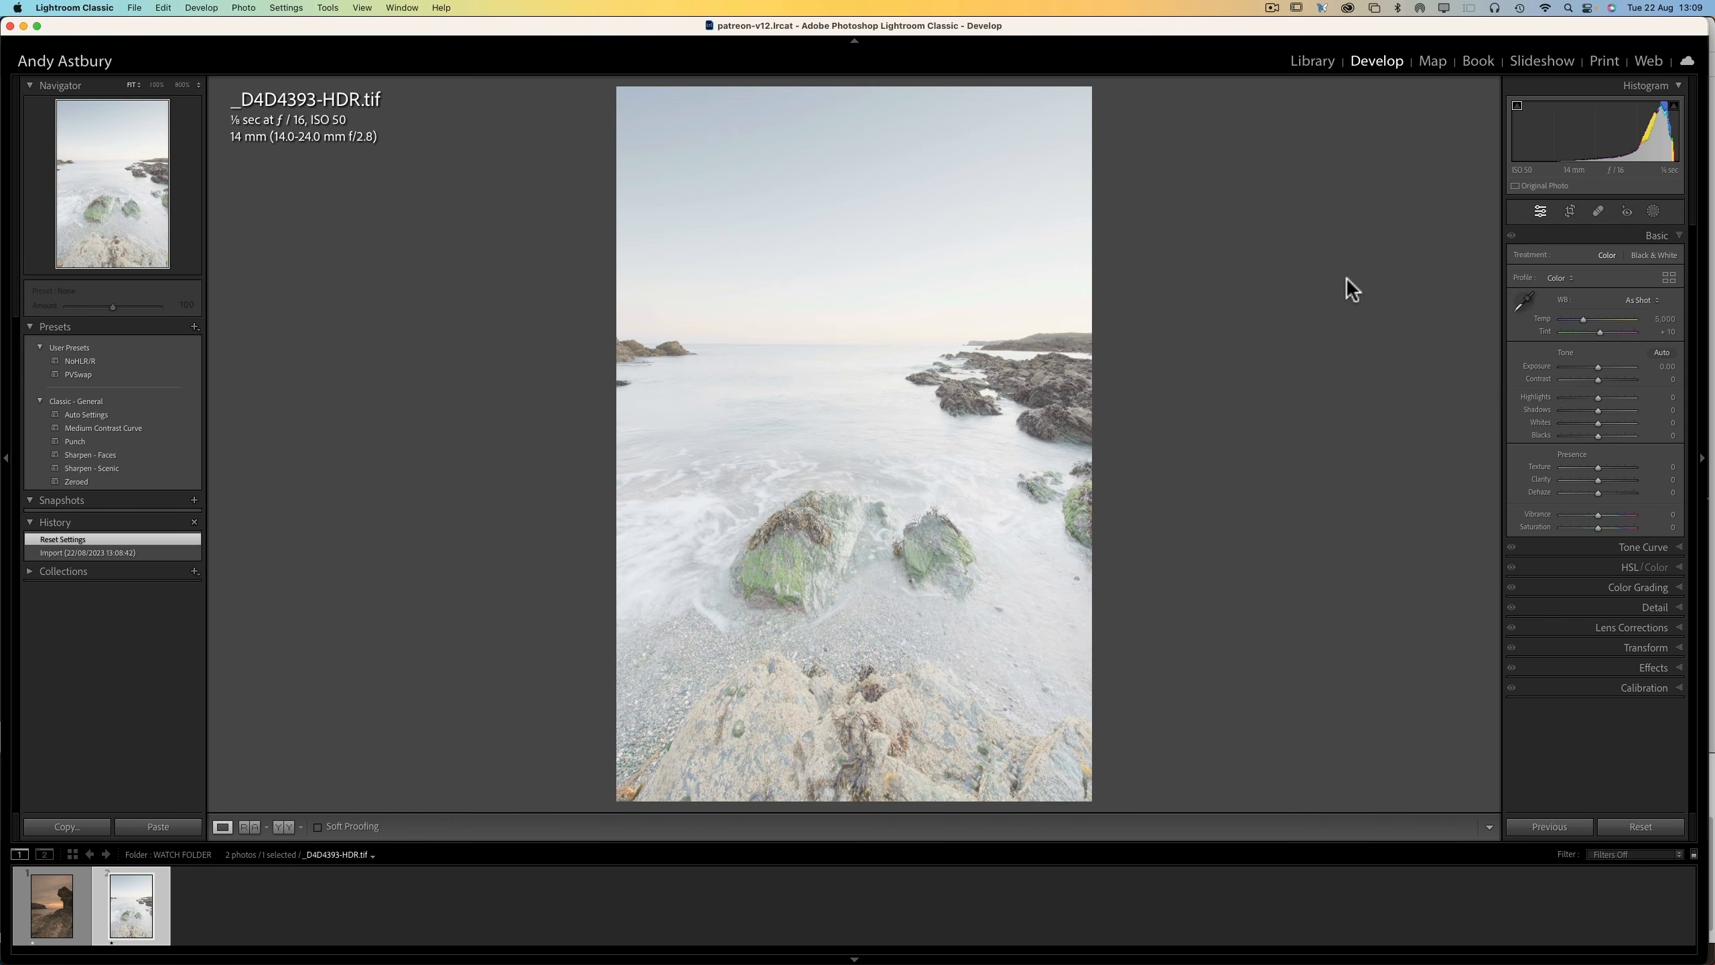
drag(1598, 365, 1639, 367)
double_click(1533, 366)
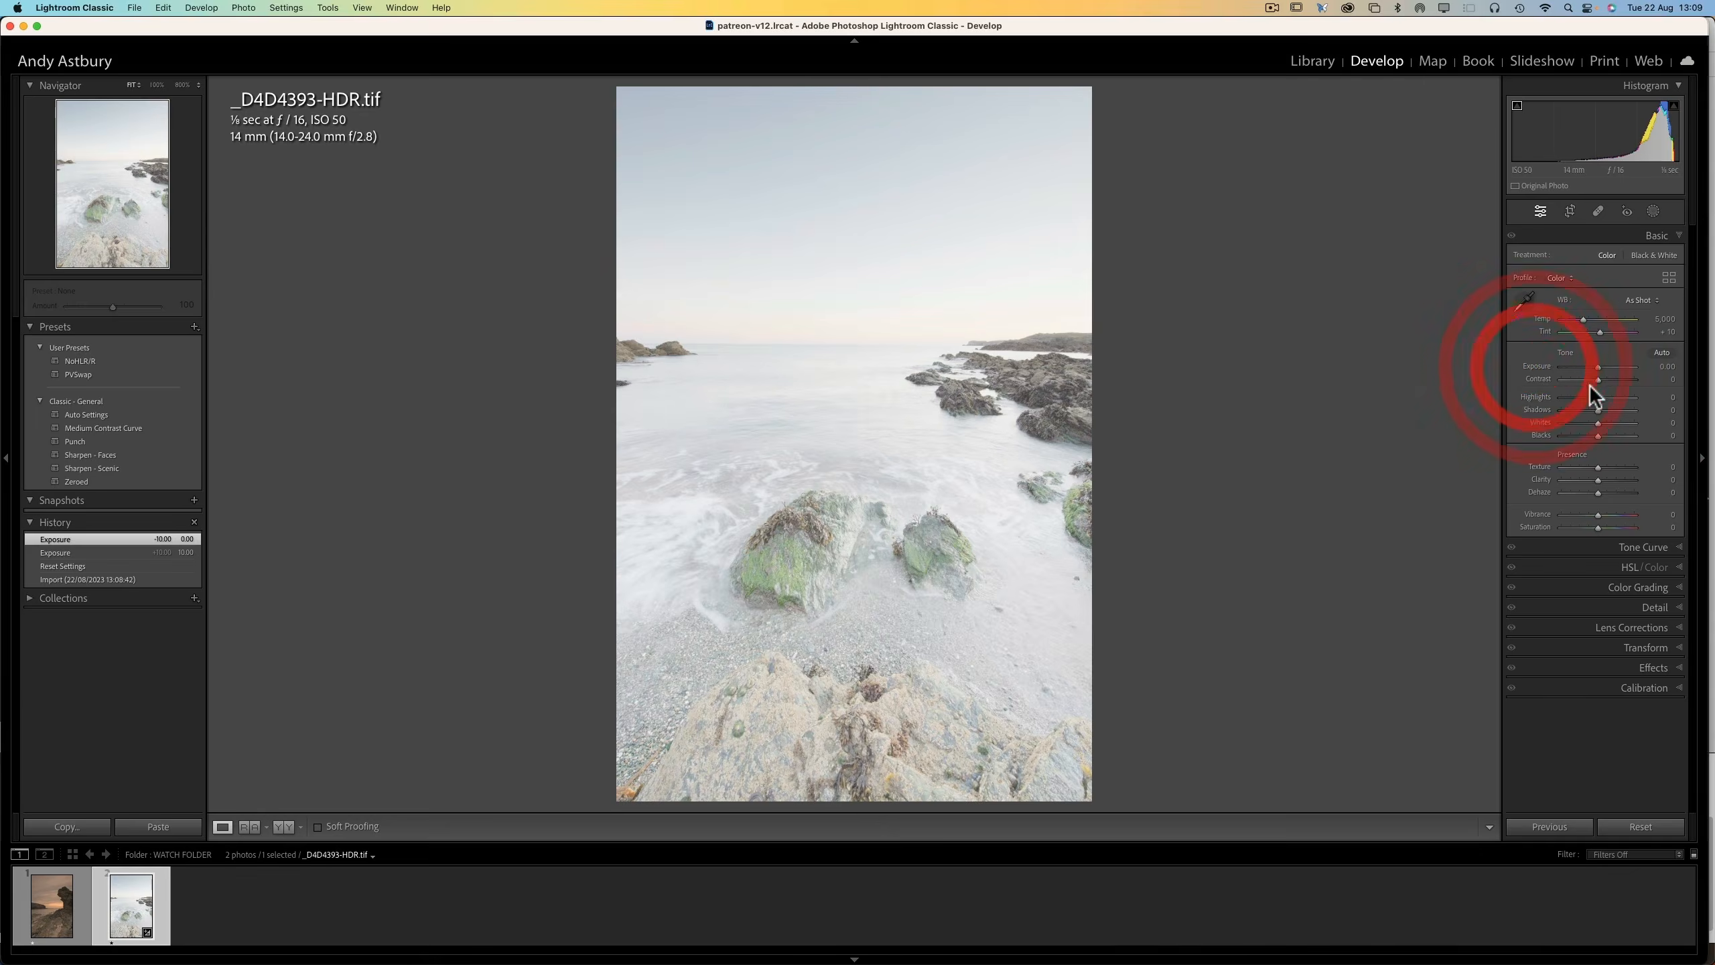
- Adjust the image's basic tone and presence to Exposure -2.00, Clarity +20, Dehaze +22, Vibrance +31 and Saturation +45
drag(1597, 367, 1588, 365)
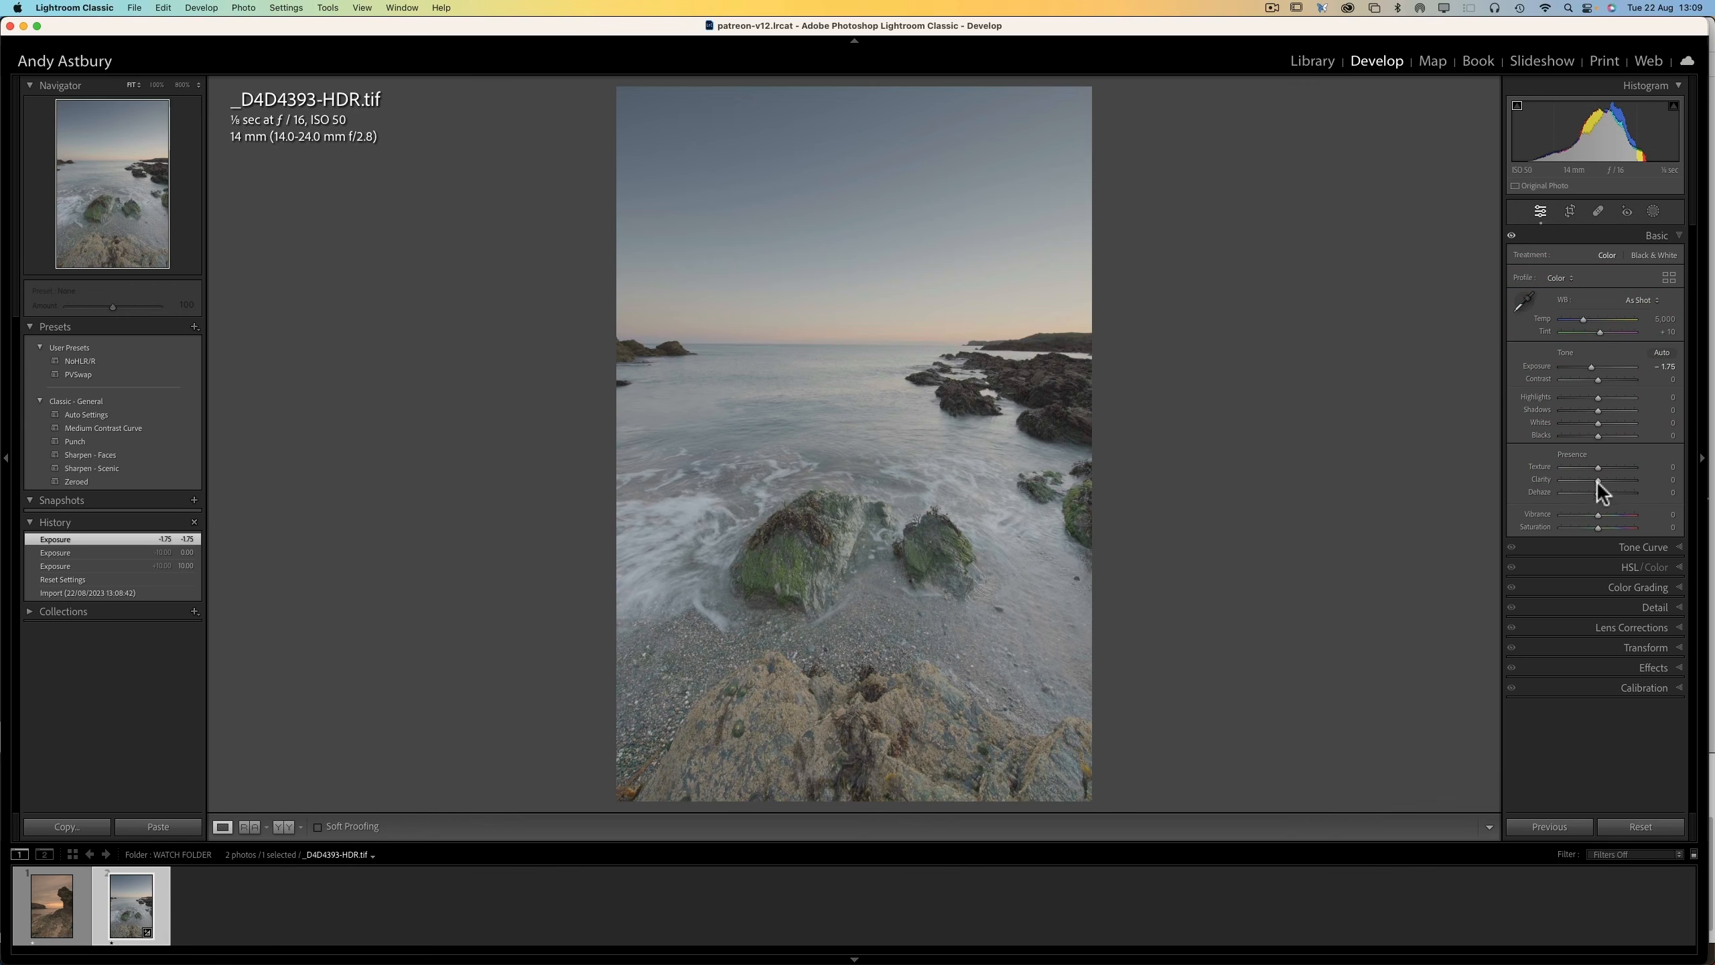
drag(1599, 480, 1605, 488)
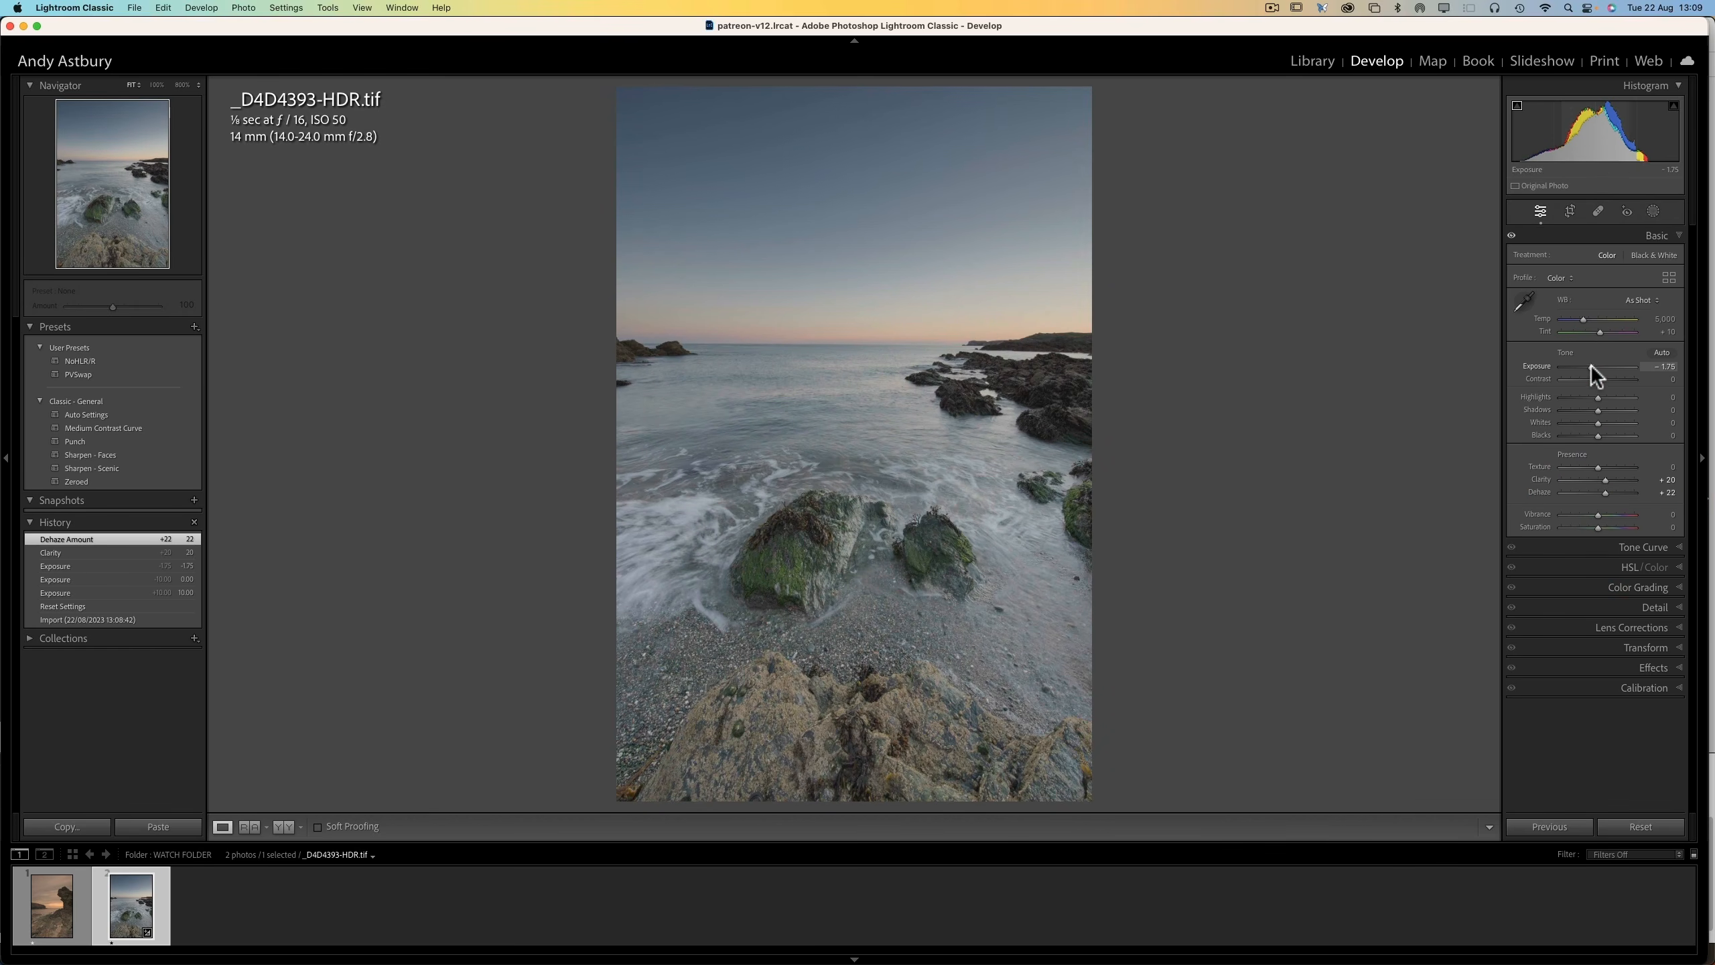
drag(1591, 365, 1594, 367)
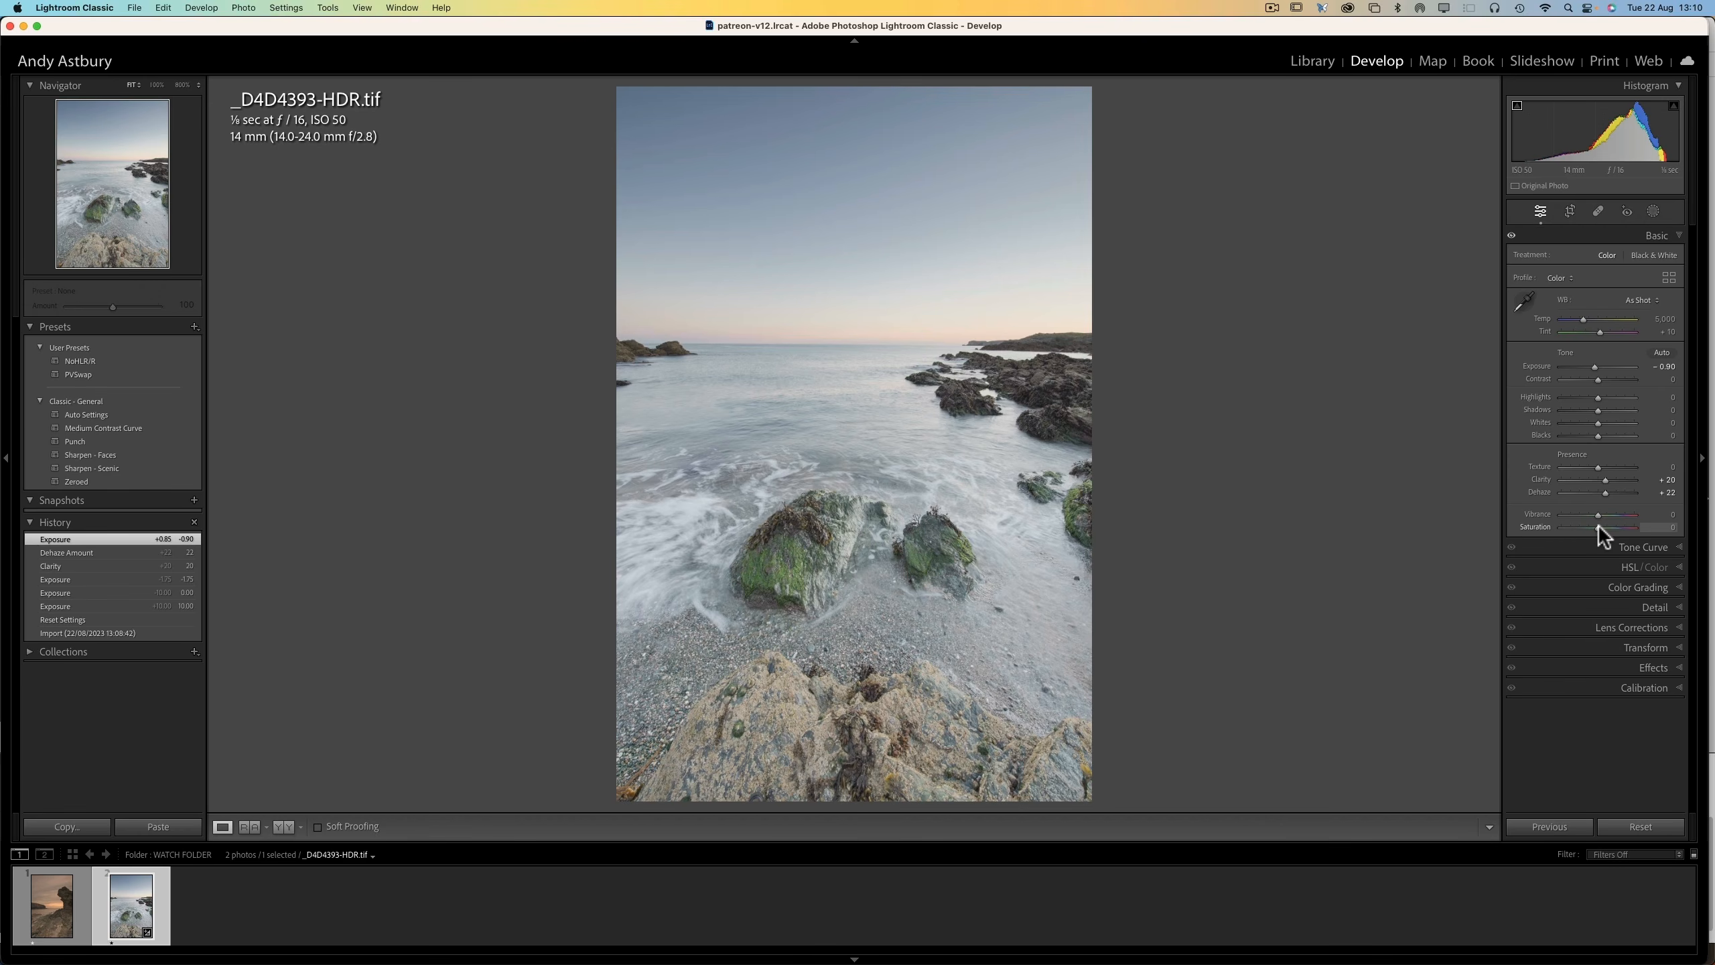
drag(1598, 525, 1608, 510)
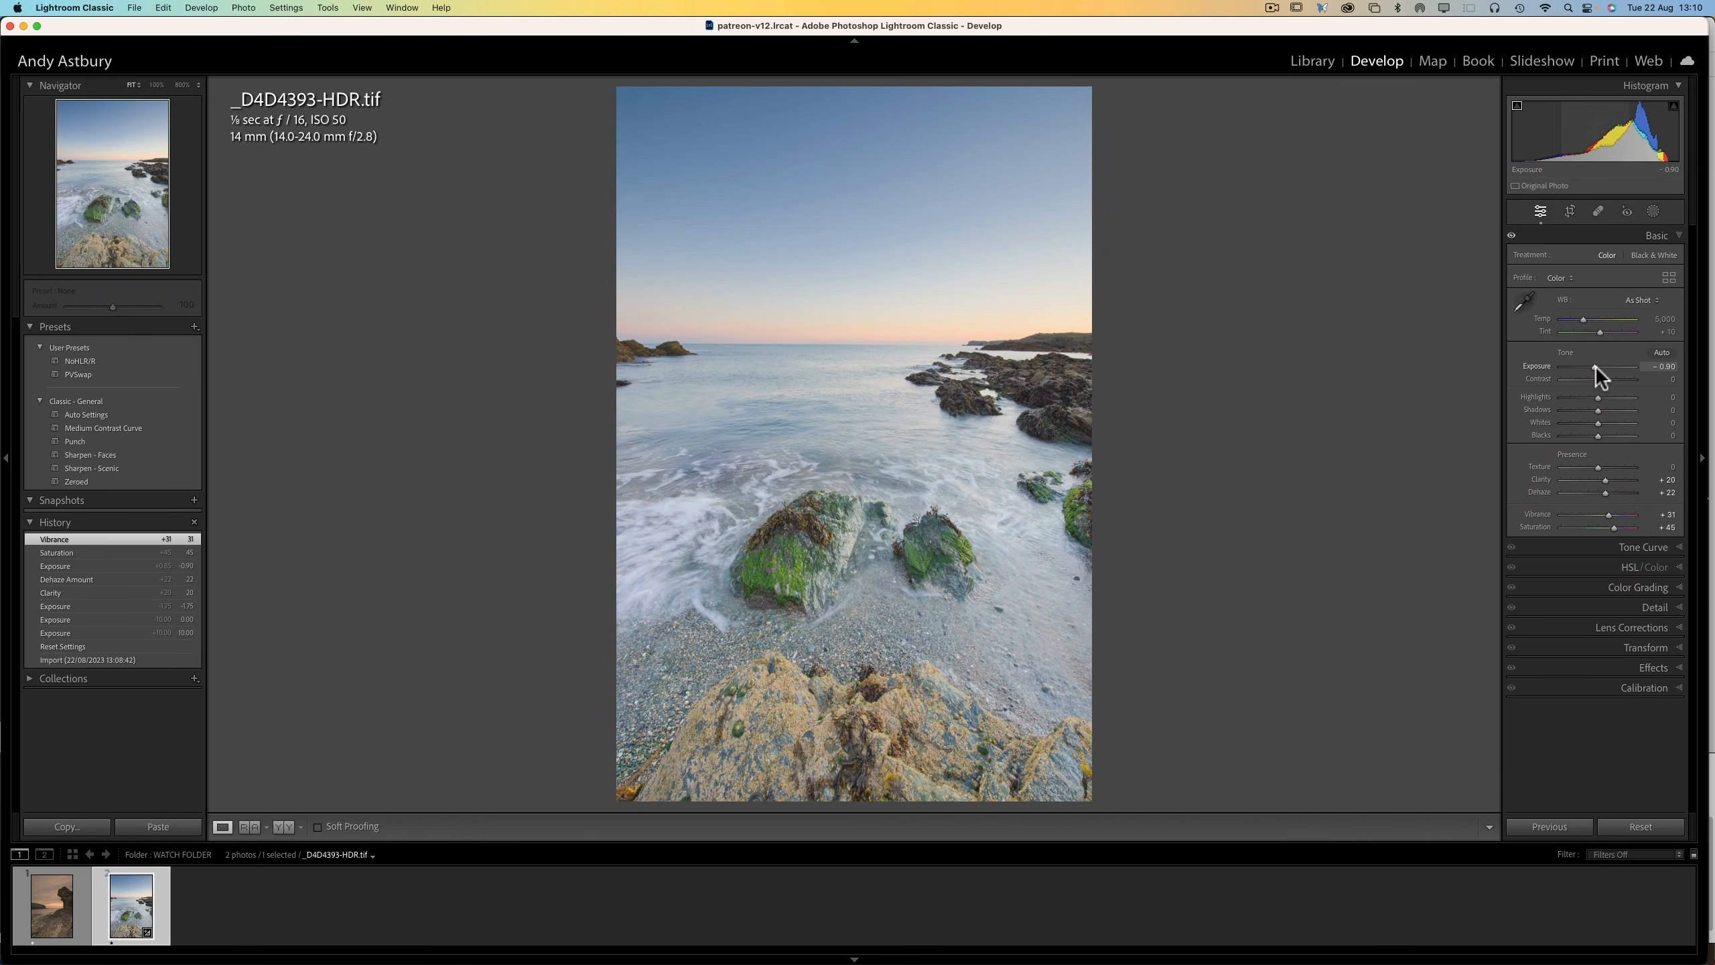
drag(1594, 365, 1591, 367)
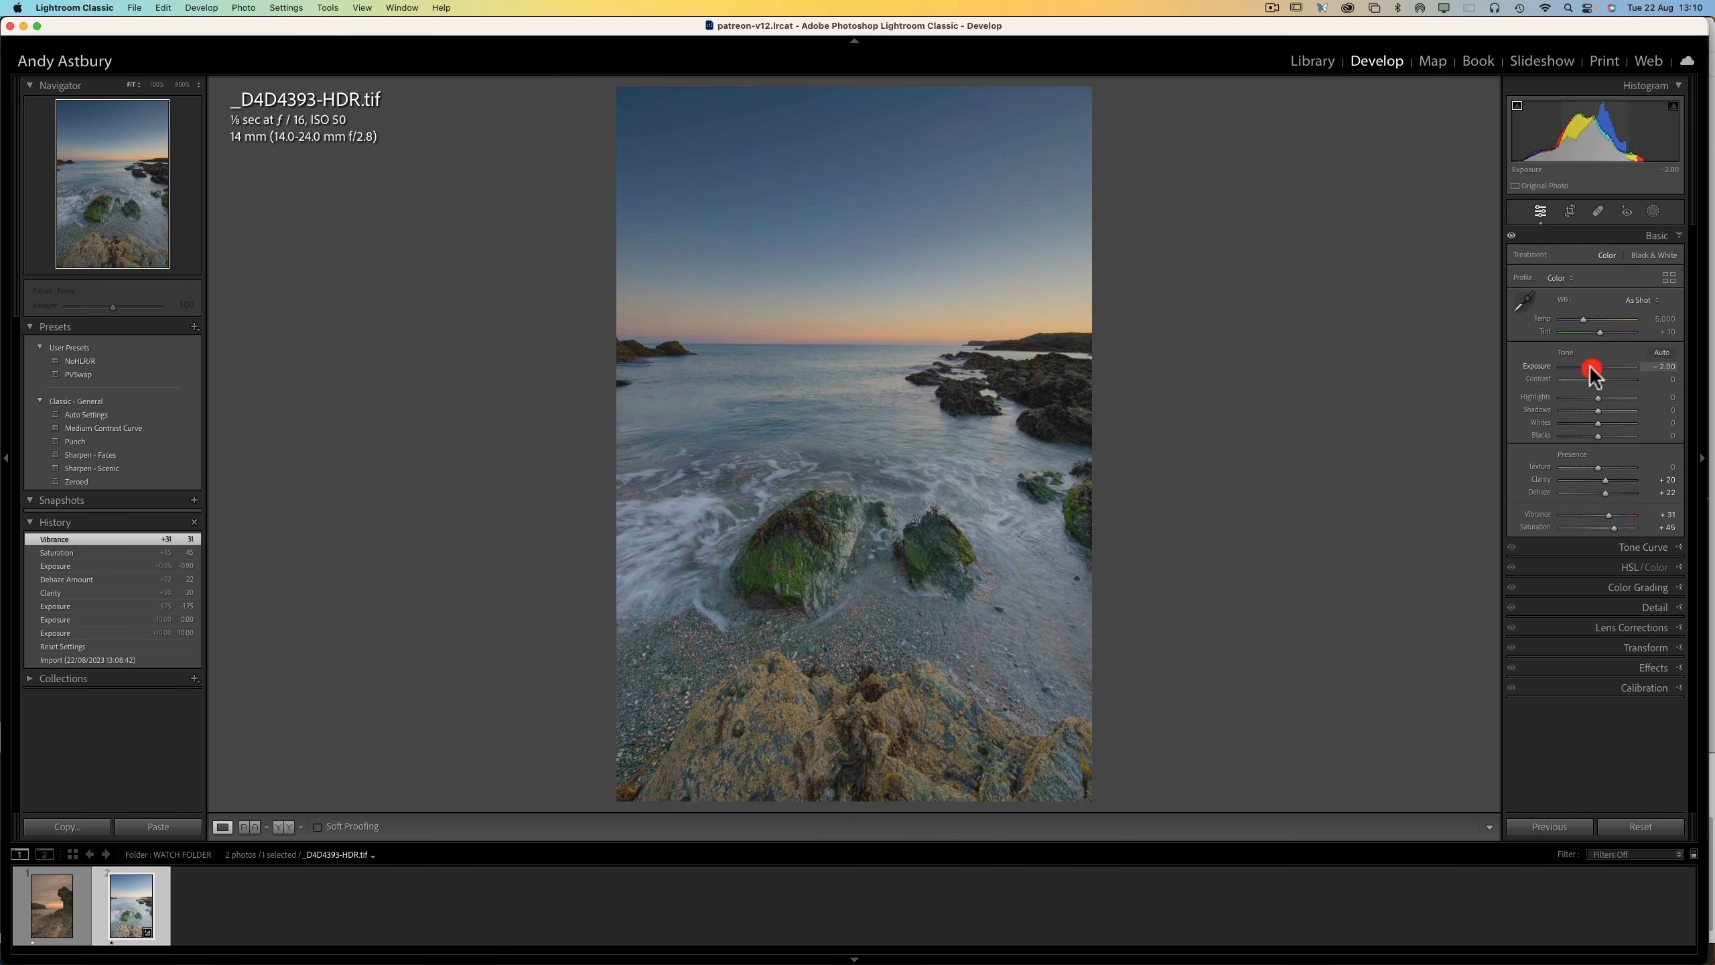
- Add a linear gradient mask fading from the foreground rocks up towards the horizon, and set its Exposure to 0.71
click(1654, 212)
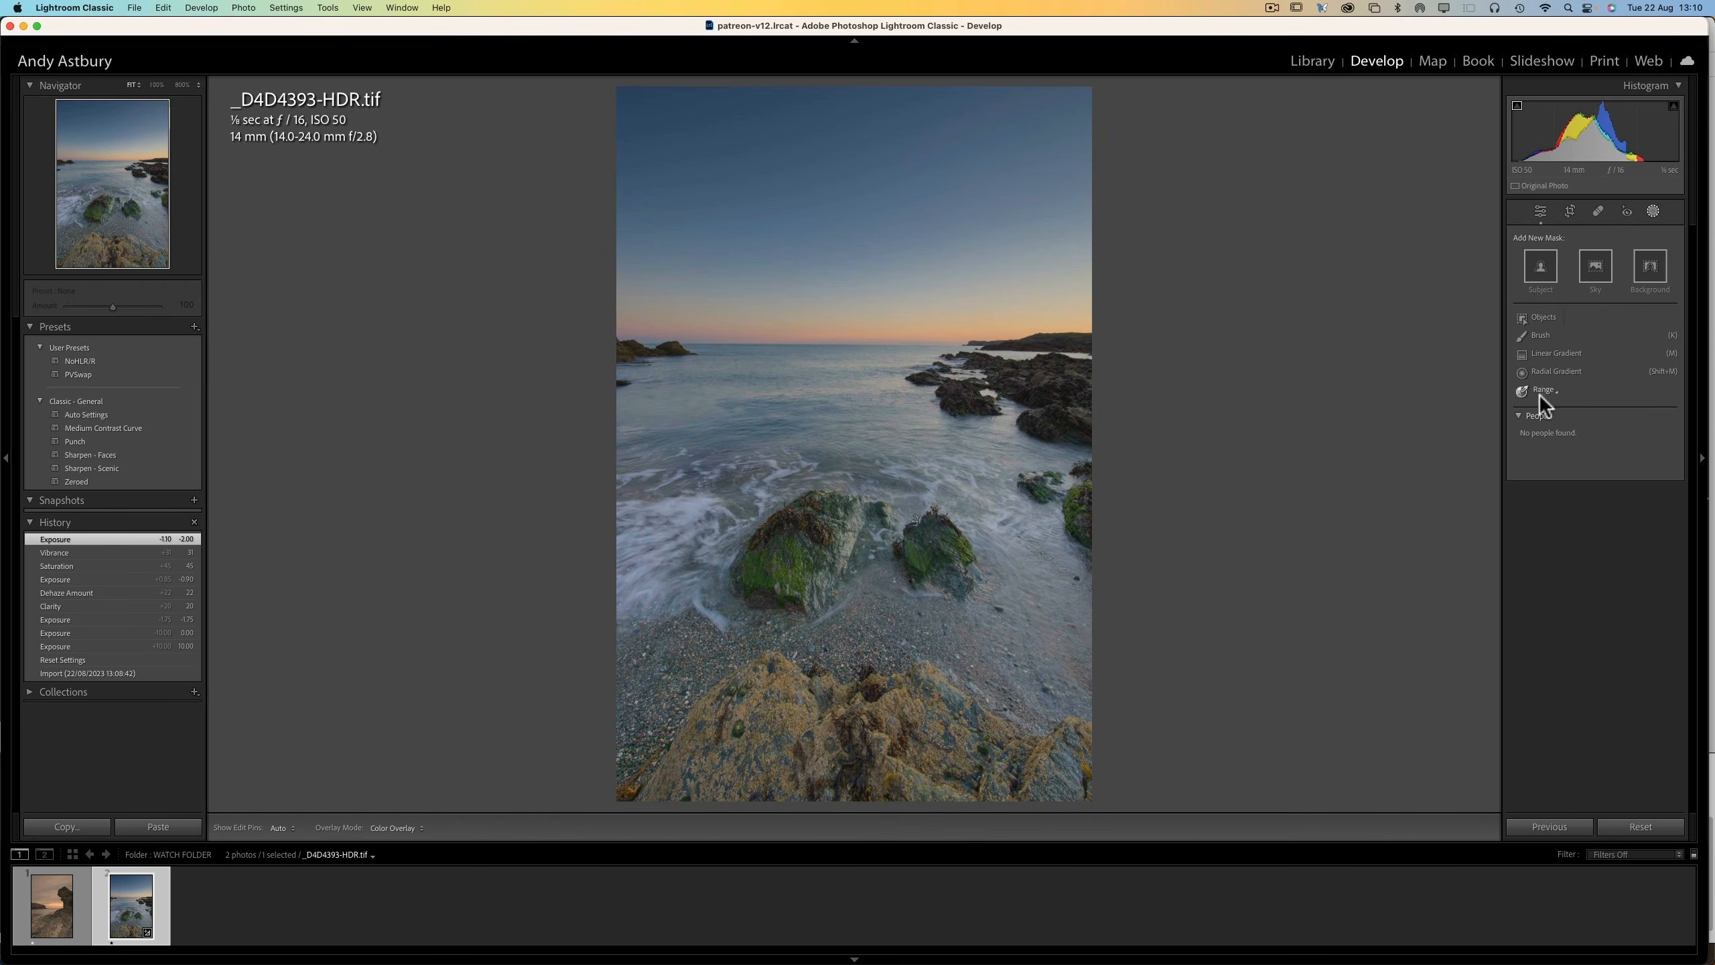
click(1536, 354)
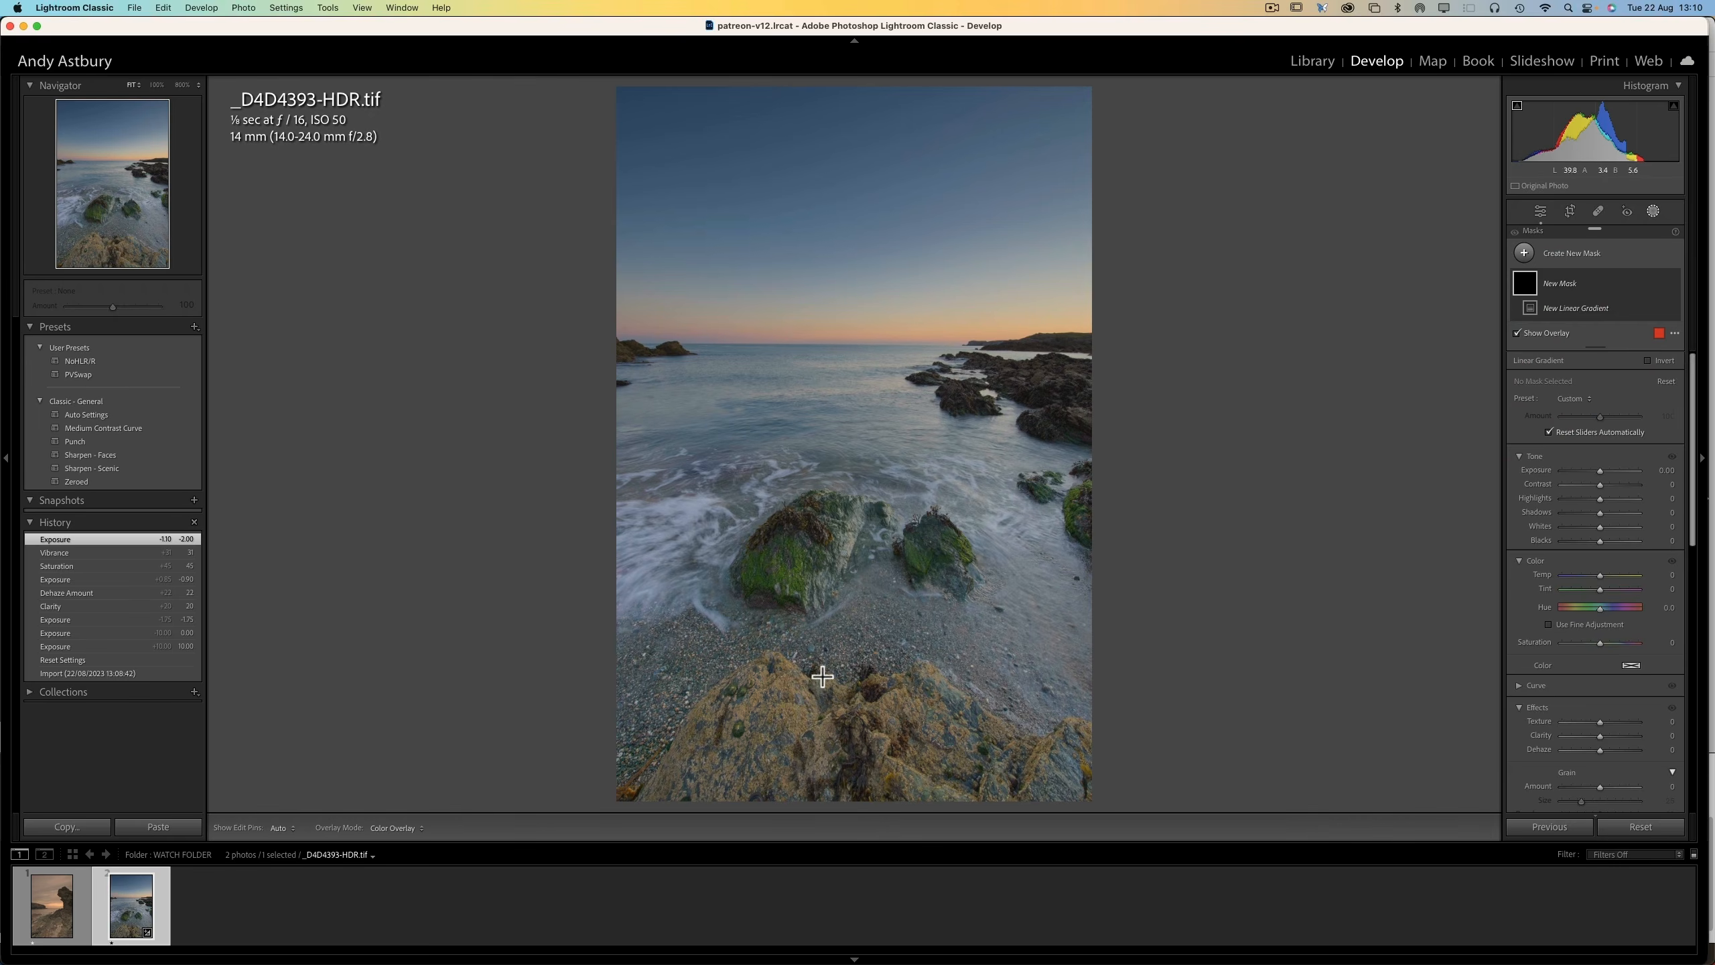
drag(816, 679, 814, 377)
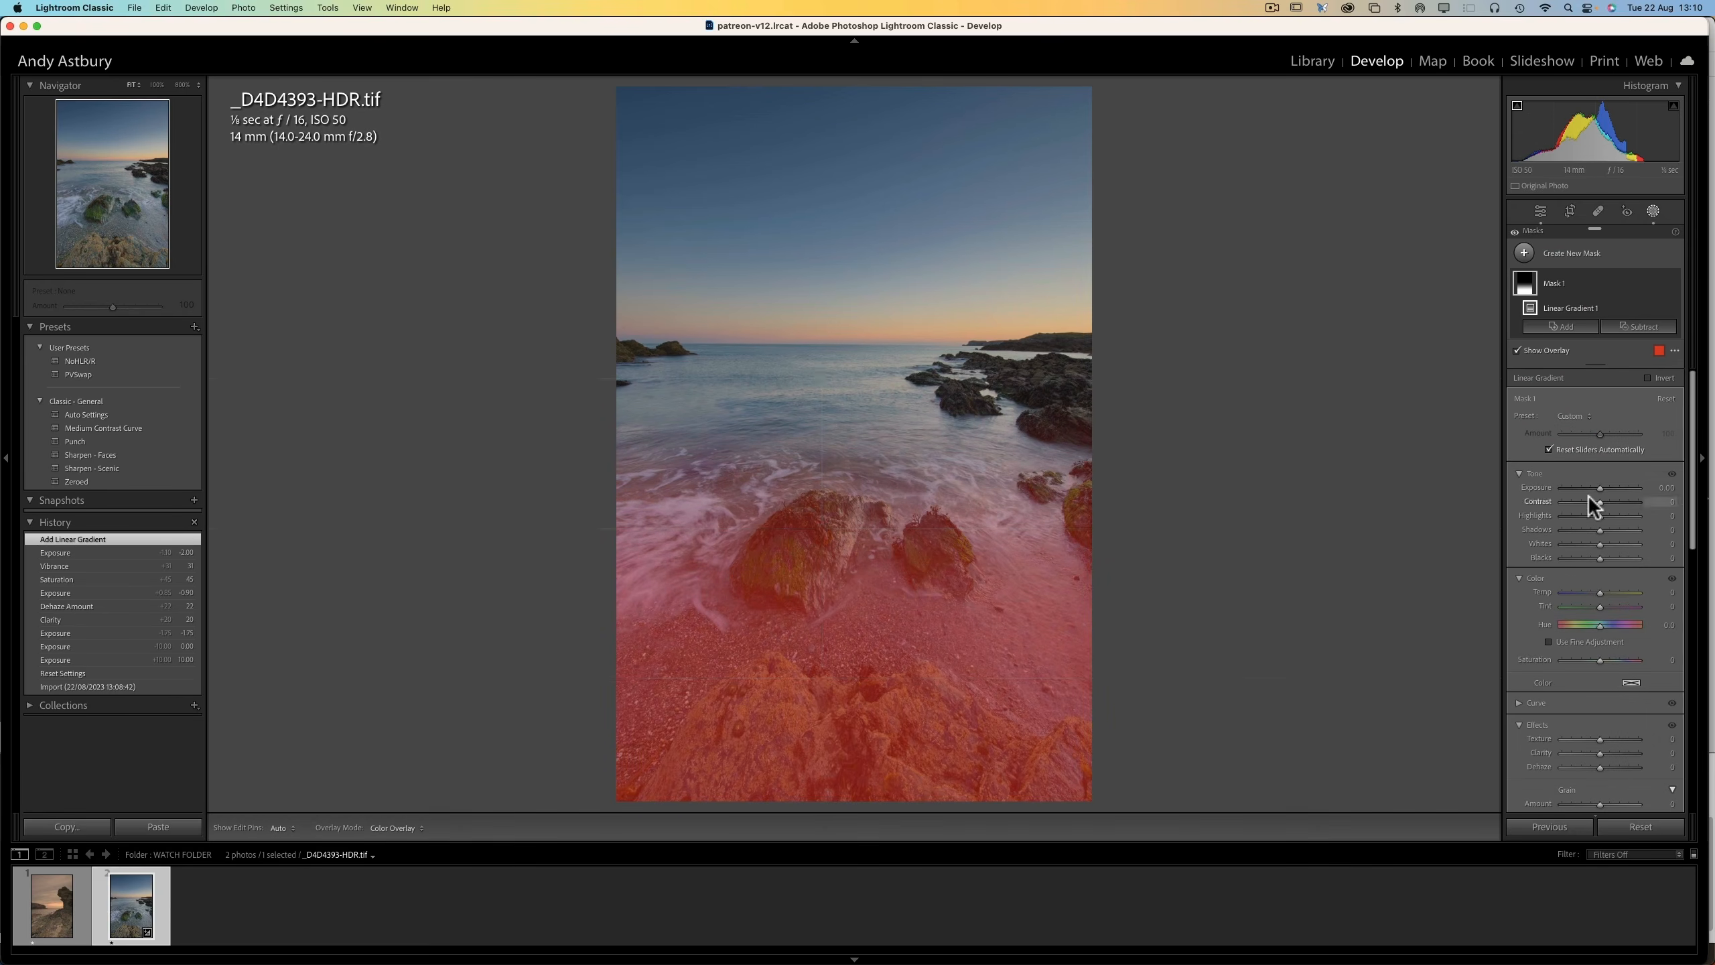
drag(1603, 487, 1608, 489)
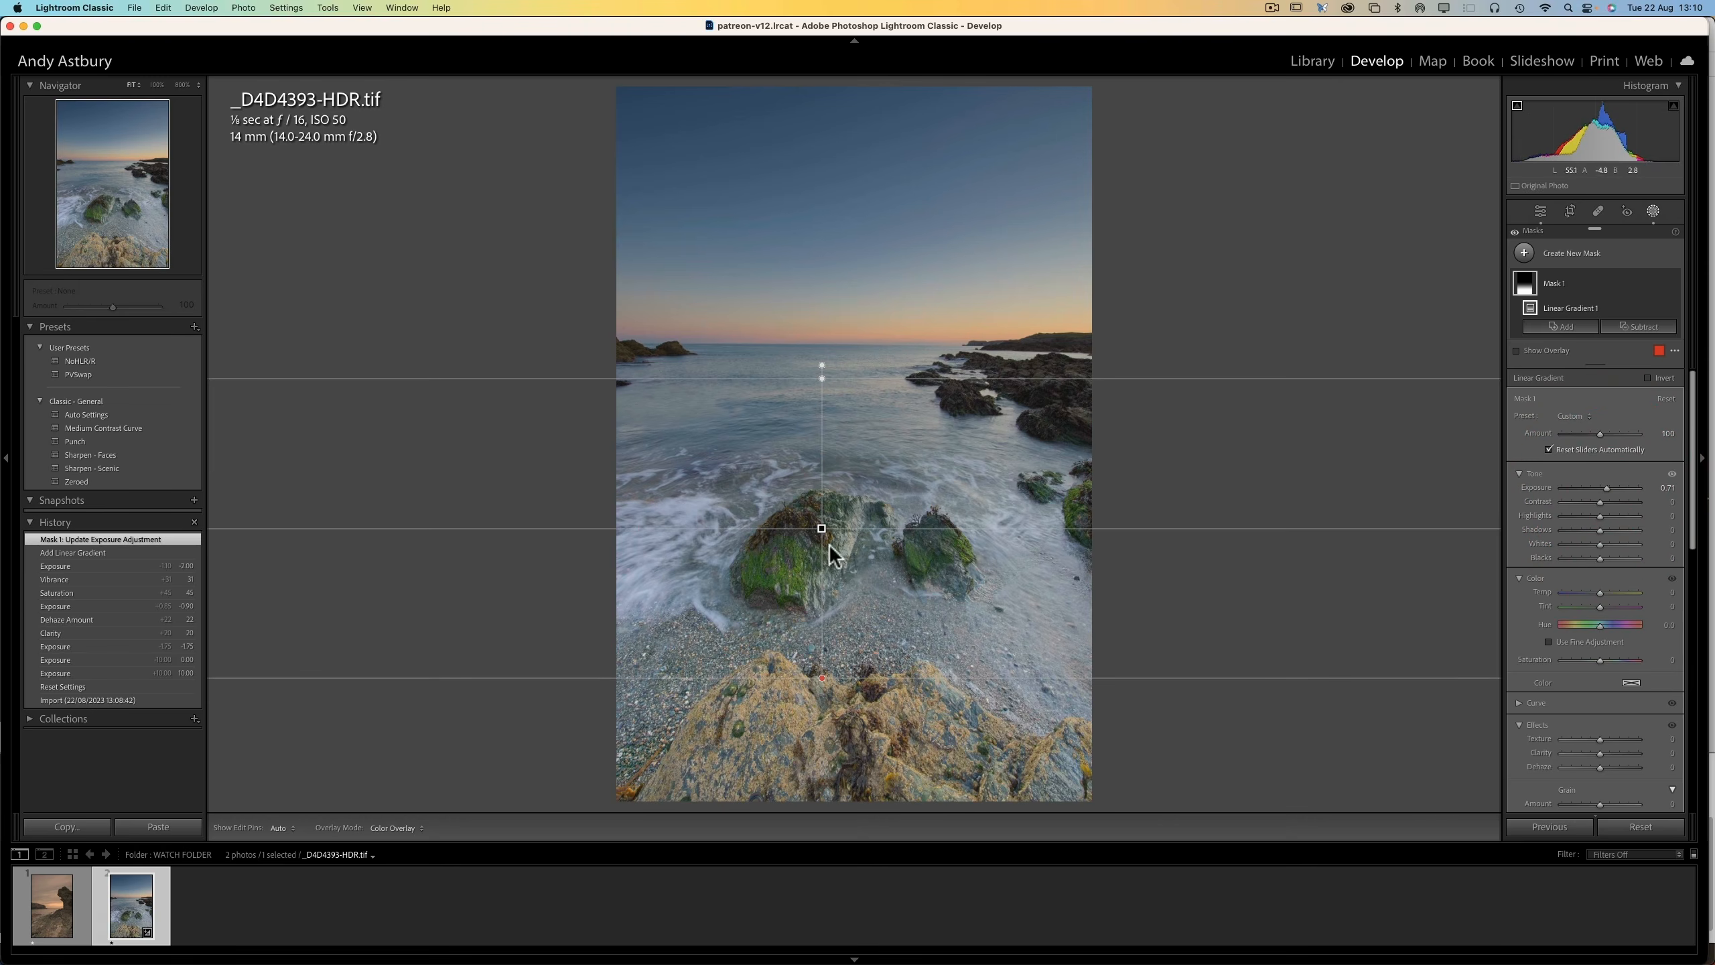
- Move the gradient's full-effect edge up to just above the green rocks and its fade-out edge above the horizon, and close masking
drag(827, 681, 819, 487)
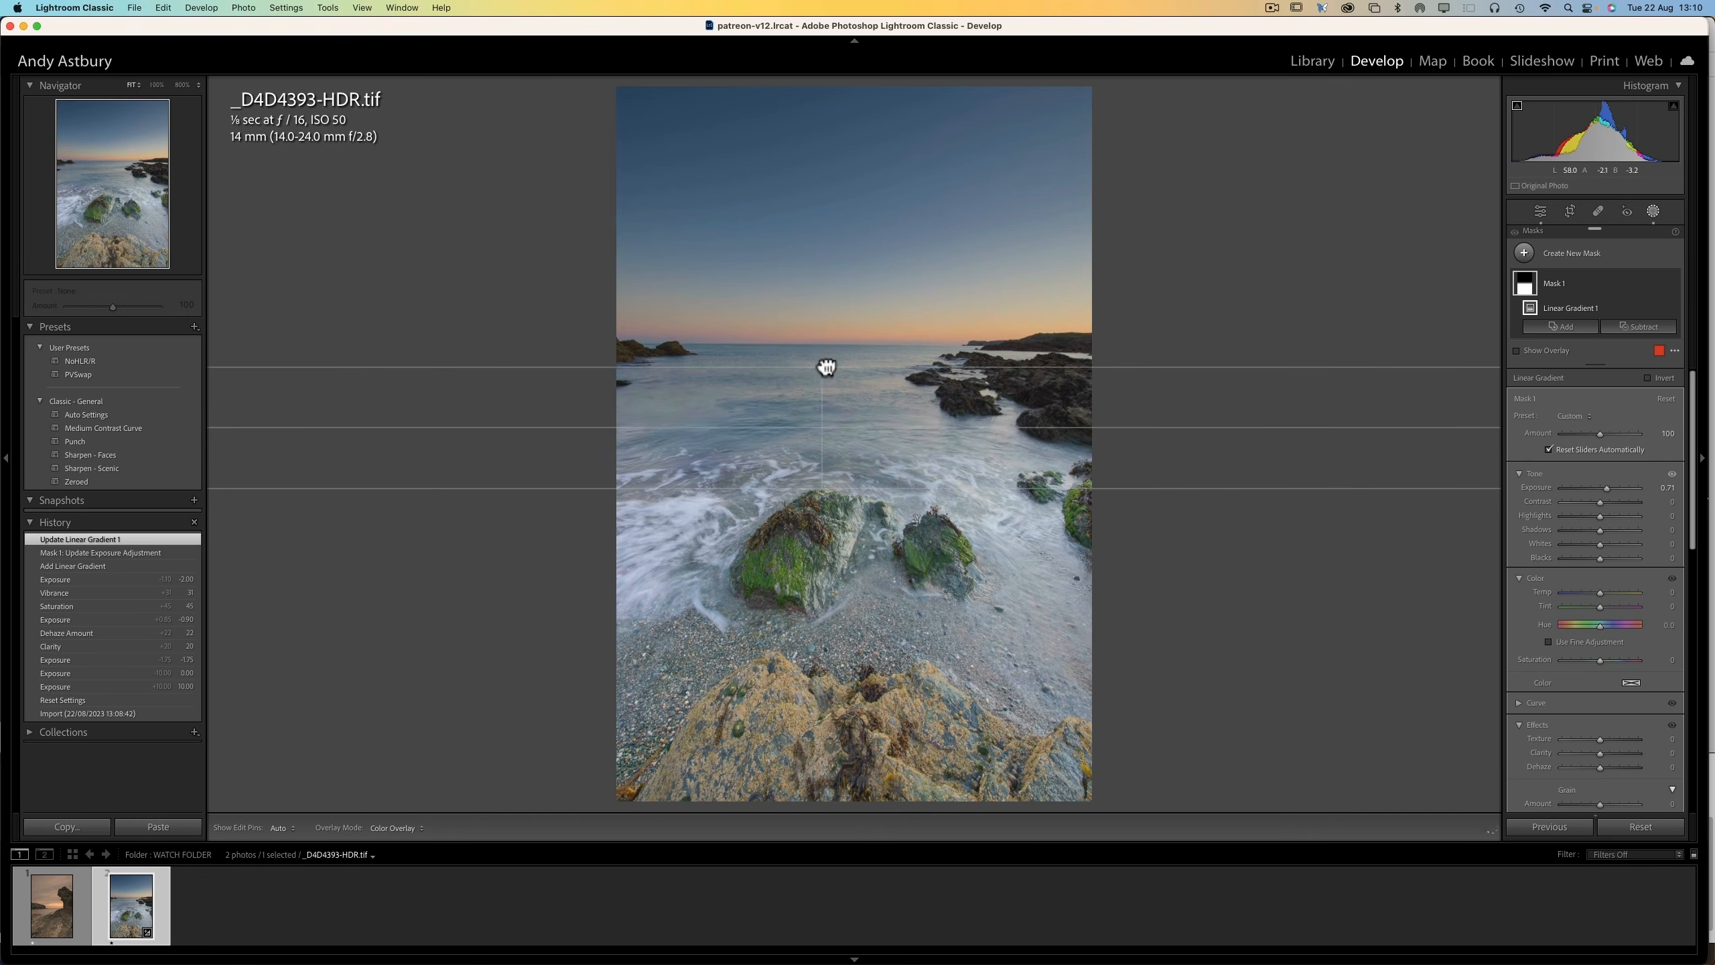
drag(820, 366, 812, 314)
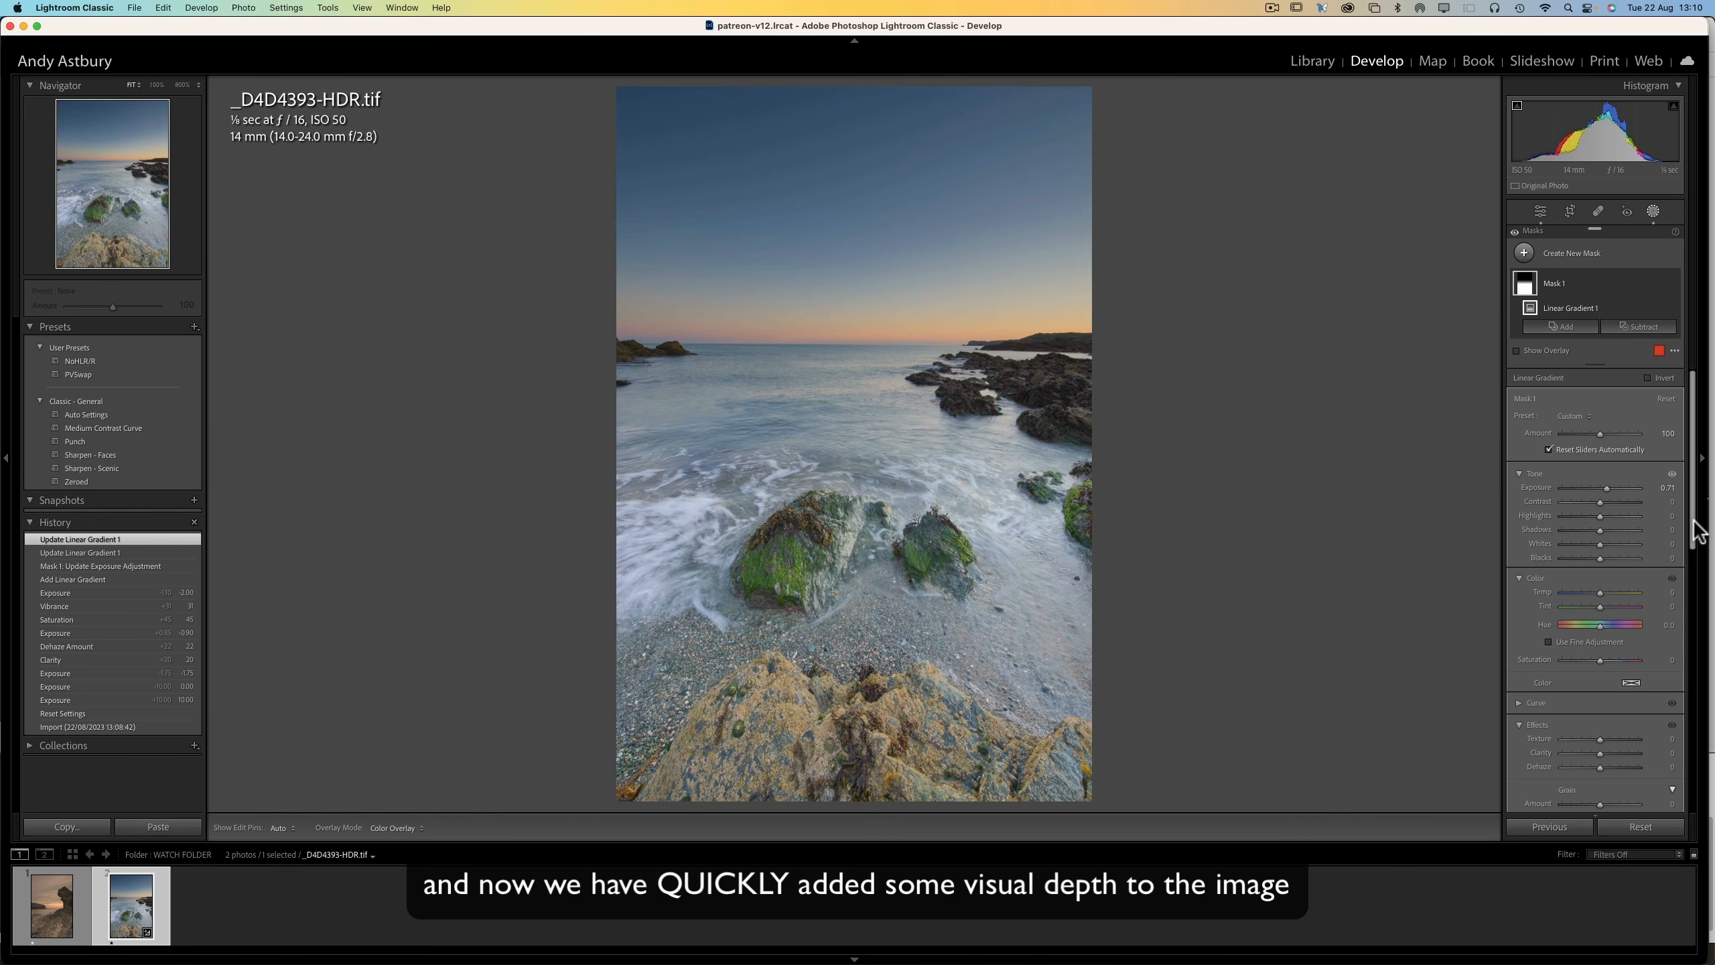
drag(1693, 535, 1706, 675)
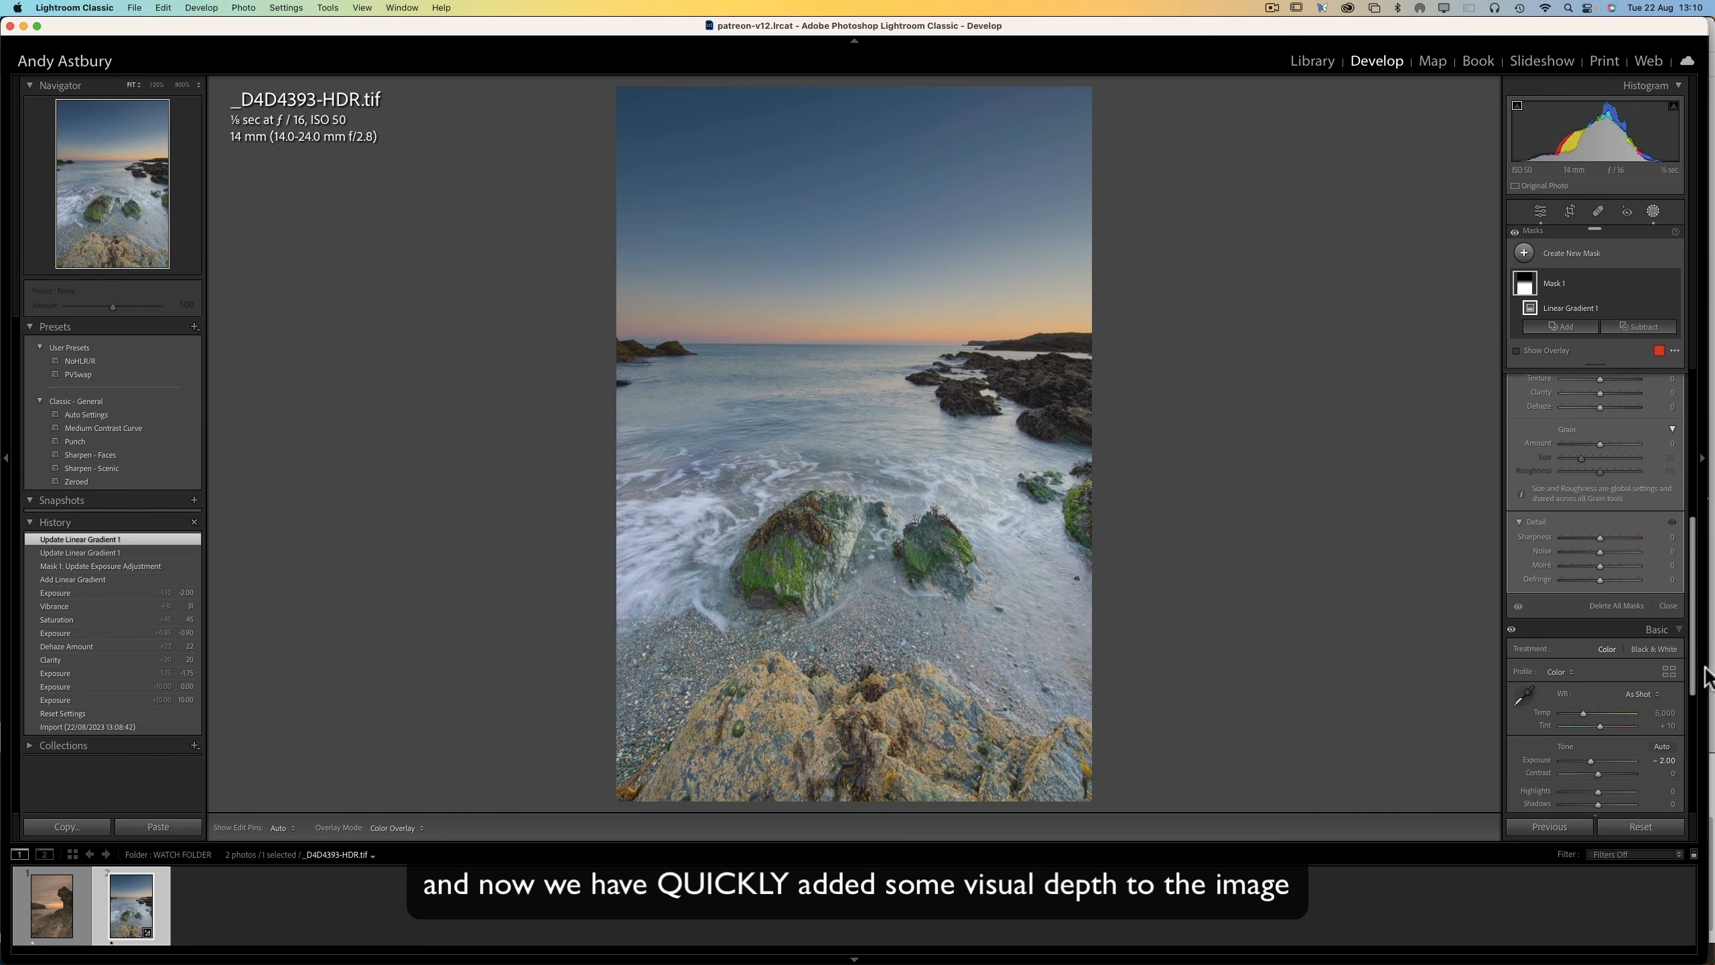
click(1669, 607)
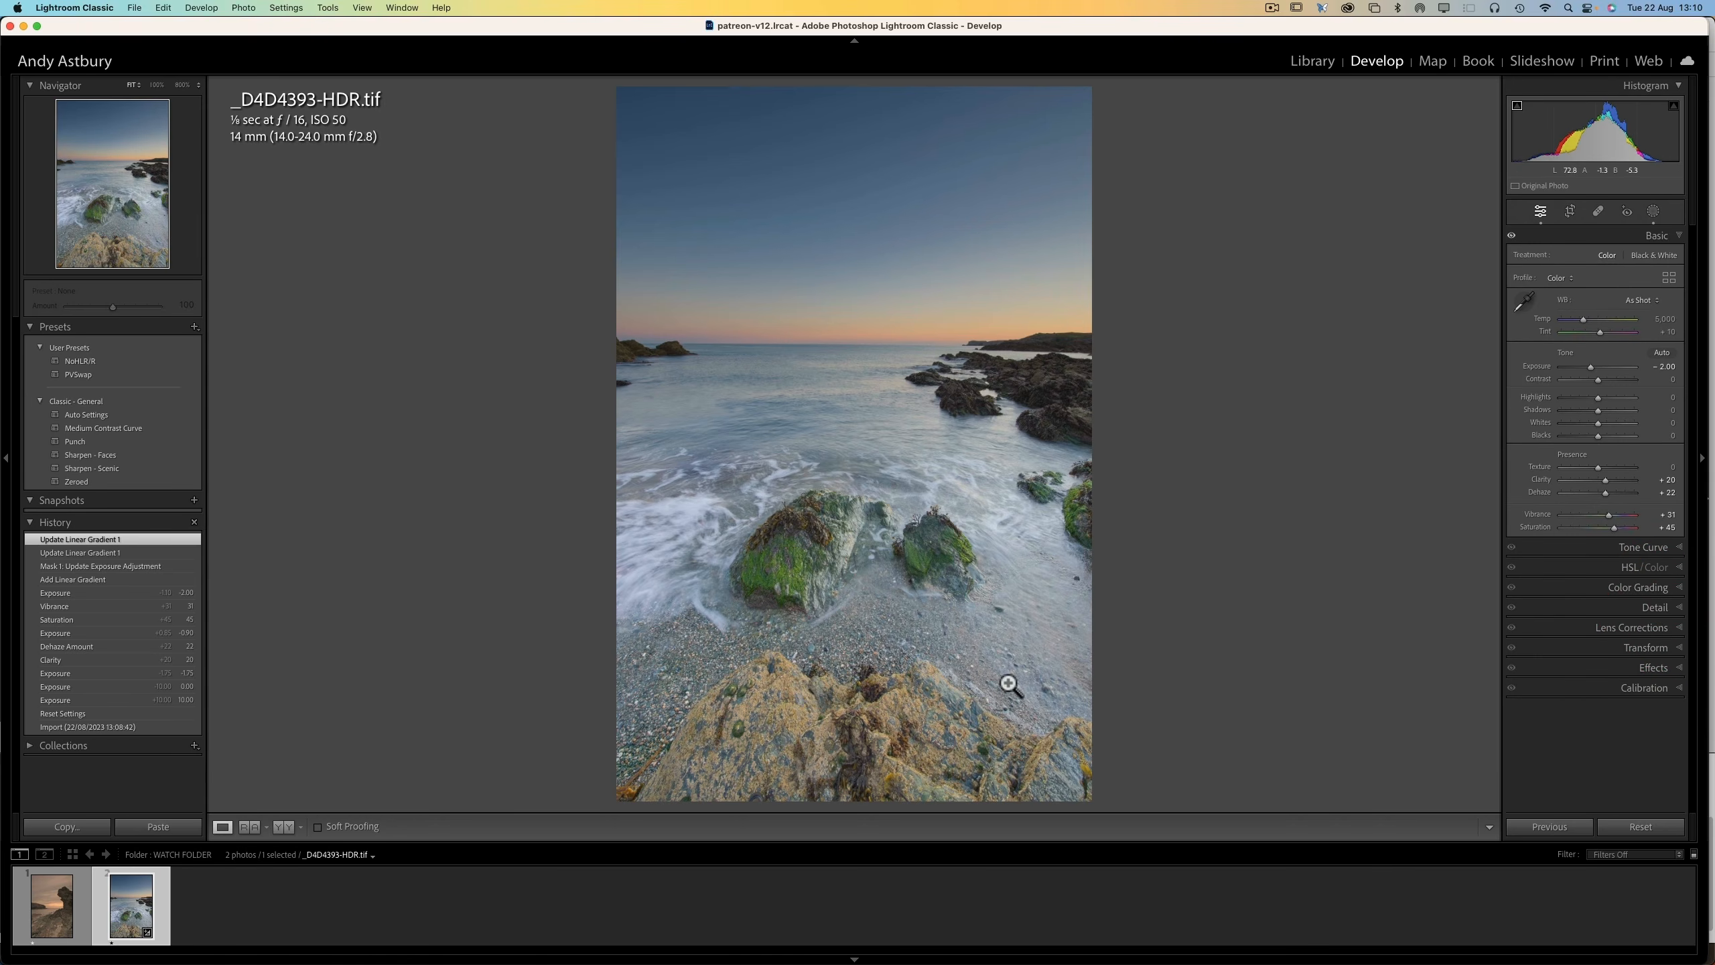